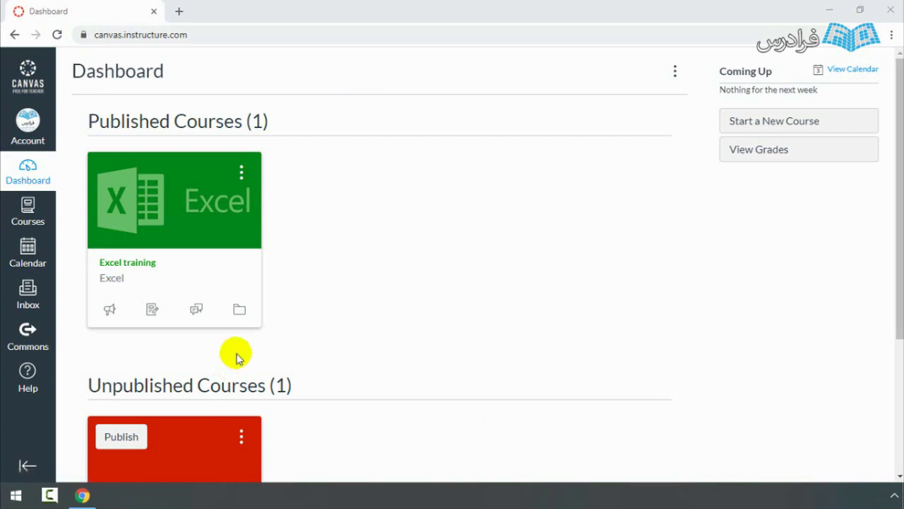
{"action": "scroll", "coordinate": [247, 362], "scroll_direction": "down", "scroll_amount": 1}
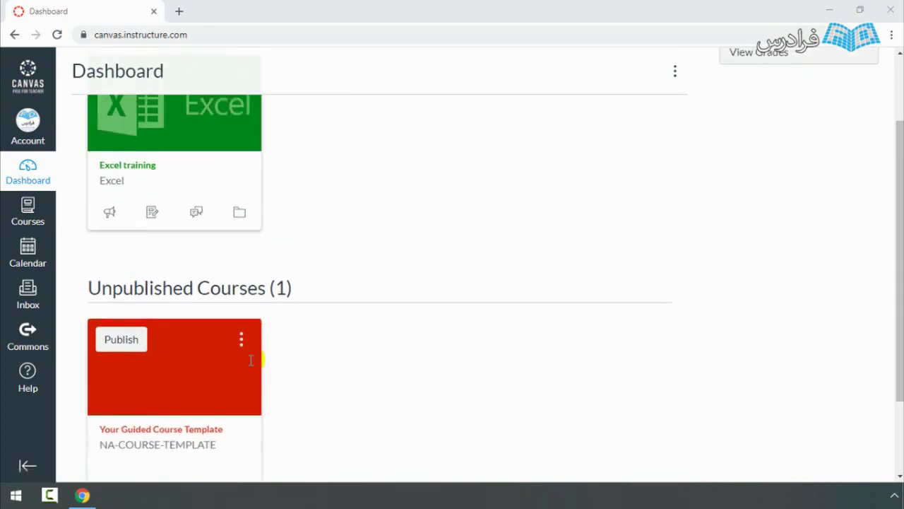
{"action": "scroll", "coordinate": [251, 360], "scroll_direction": "up", "scroll_amount": 1}
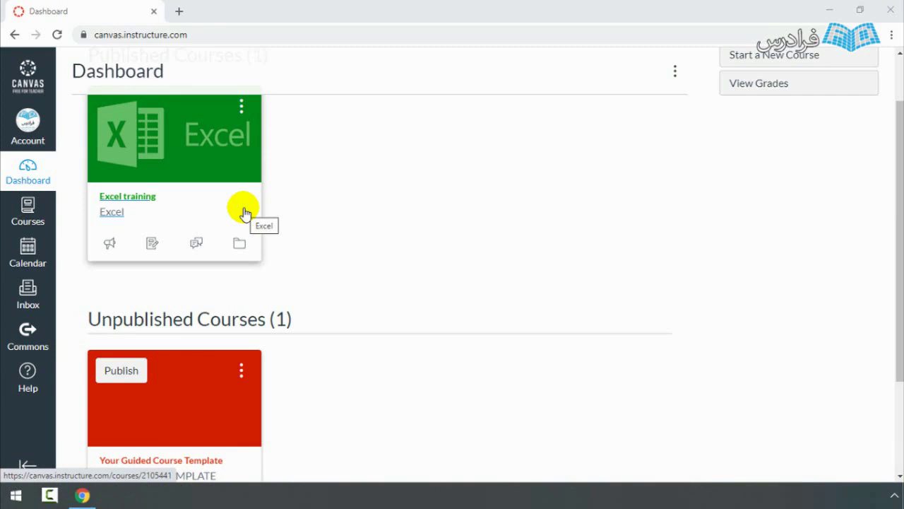
{"action": "scroll", "coordinate": [351, 216], "scroll_direction": "down", "scroll_amount": 2}
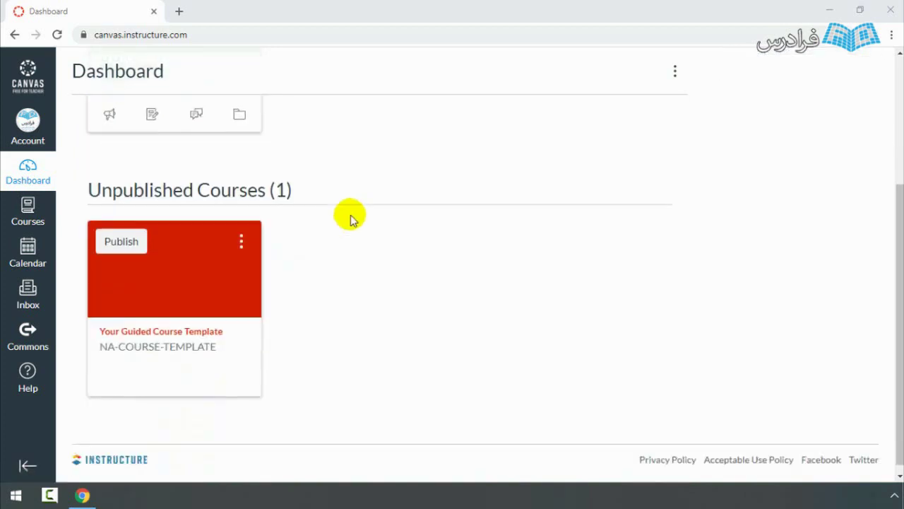
{"action": "scroll", "coordinate": [174, 297], "scroll_direction": "up", "scroll_amount": 2}
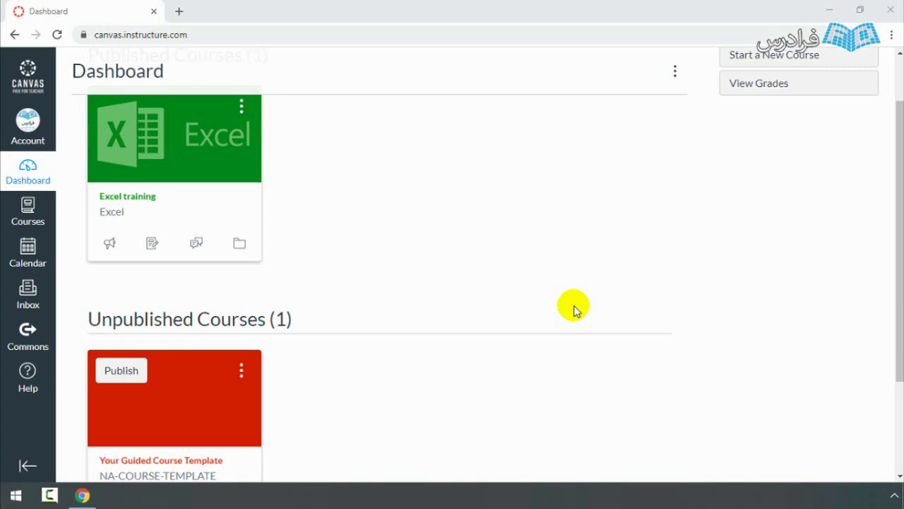
{"action": "scroll", "coordinate": [574, 308], "scroll_direction": "up", "scroll_amount": 1}
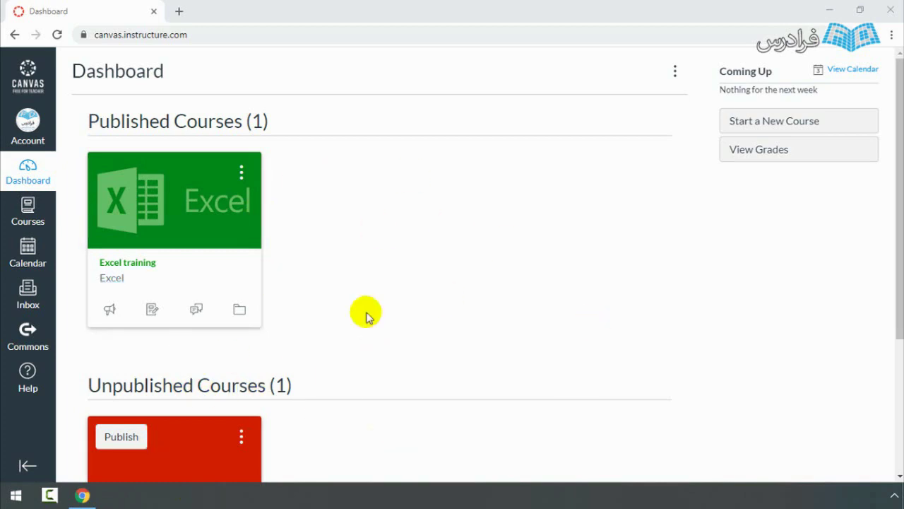
{"action": "scroll", "coordinate": [403, 239], "scroll_direction": "down", "scroll_amount": 1}
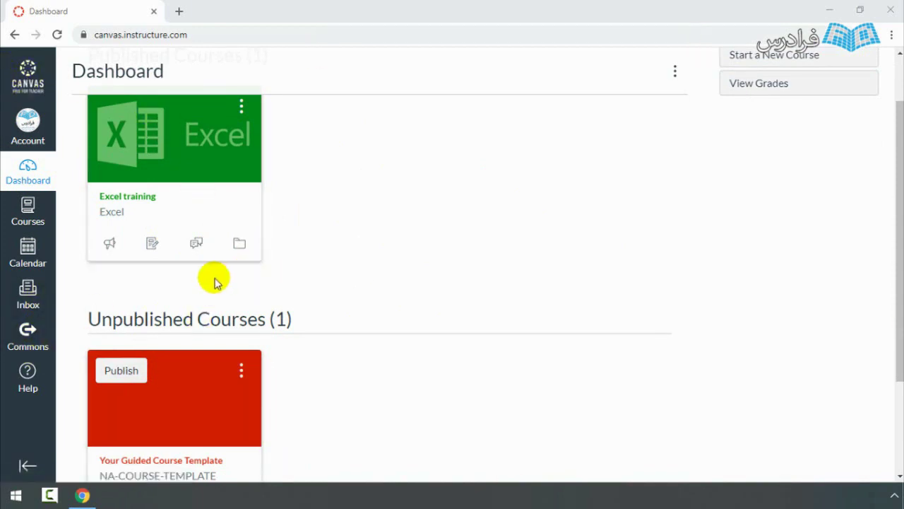
{"action": "left_click", "coordinate": [21, 137]}
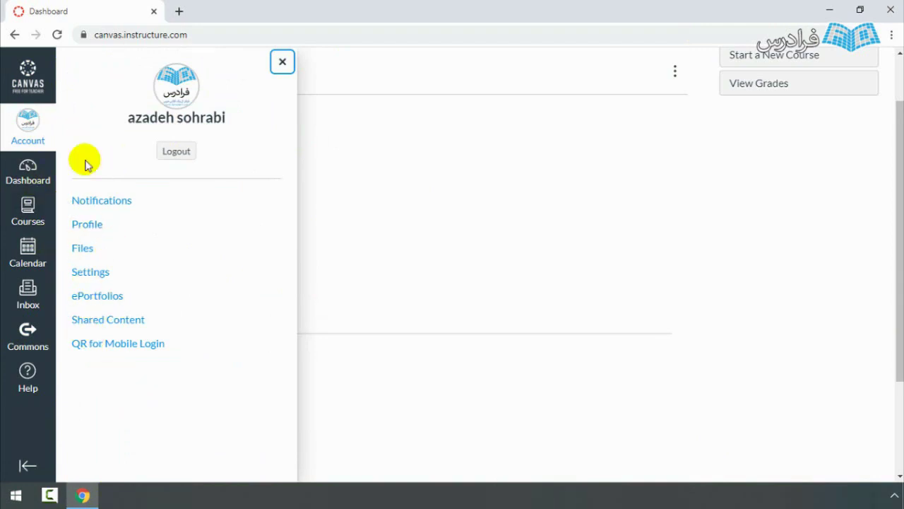
{"action": "left_click", "coordinate": [27, 172]}
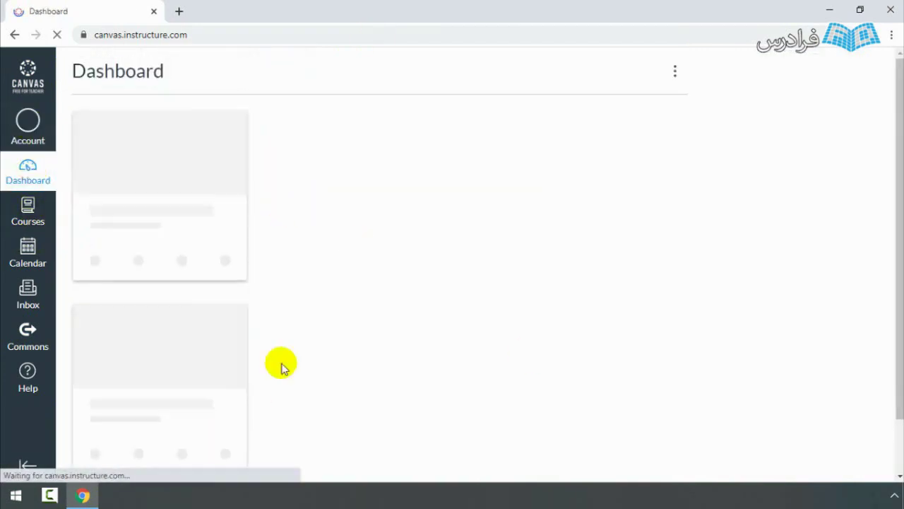
{"action": "scroll", "coordinate": [216, 303], "scroll_direction": "down", "scroll_amount": 3}
{"action": "scroll", "coordinate": [287, 304], "scroll_direction": "up", "scroll_amount": 3}
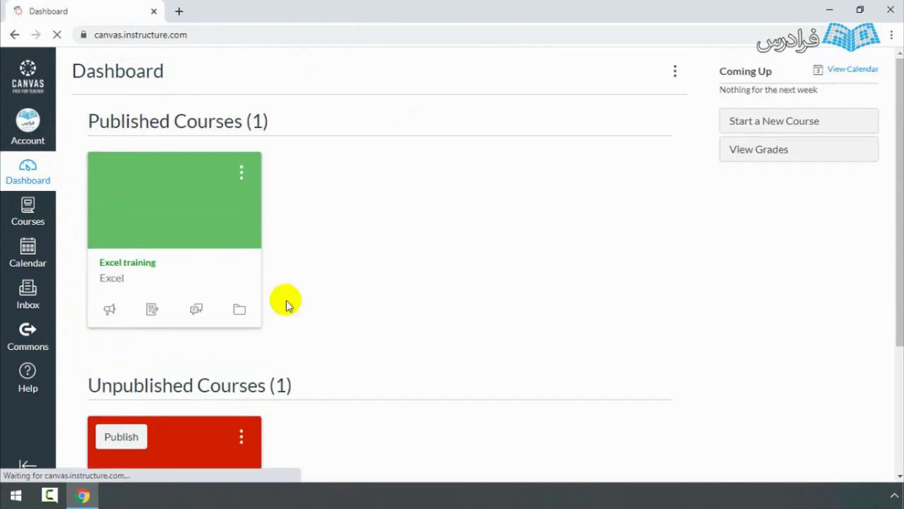
{"action": "left_click", "coordinate": [28, 213]}
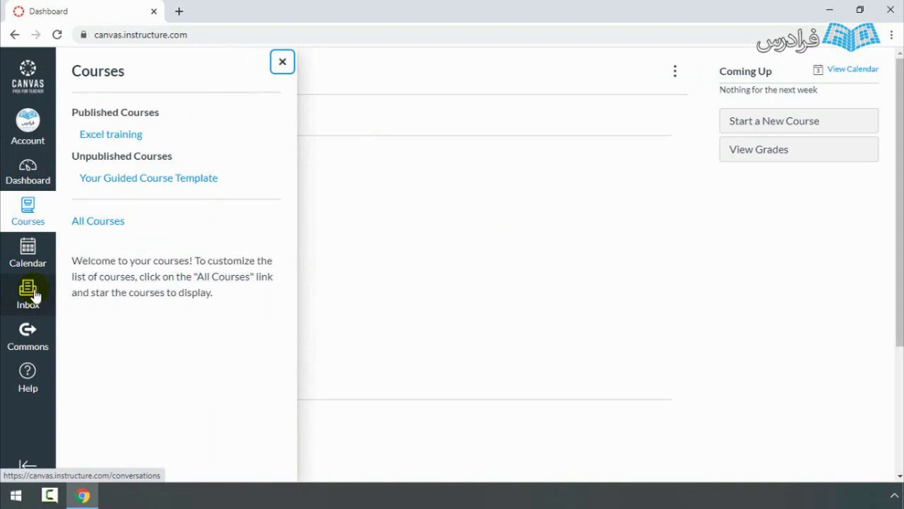
{"action": "left_click", "coordinate": [724, 353]}
{"action": "left_click", "coordinate": [11, 170]}
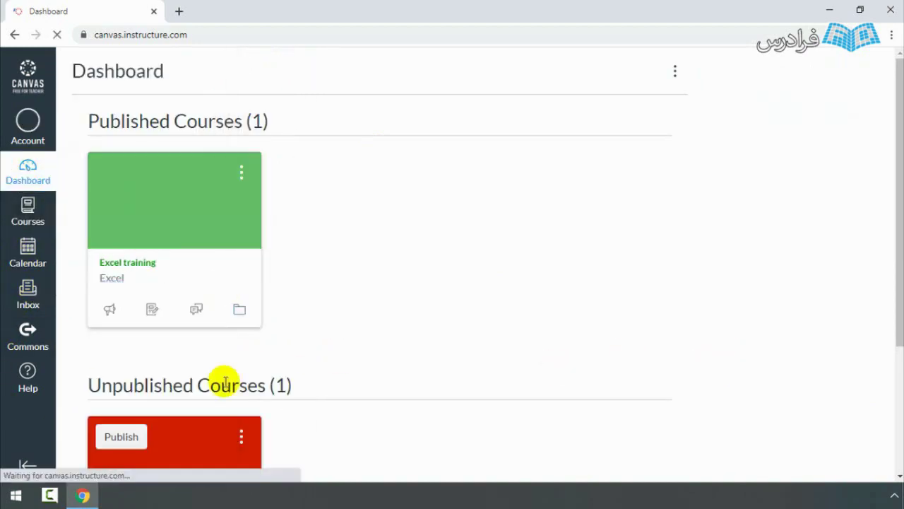
{"action": "scroll", "coordinate": [415, 355], "scroll_direction": "down", "scroll_amount": 1}
{"action": "scroll", "coordinate": [210, 194], "scroll_direction": "down", "scroll_amount": 2}
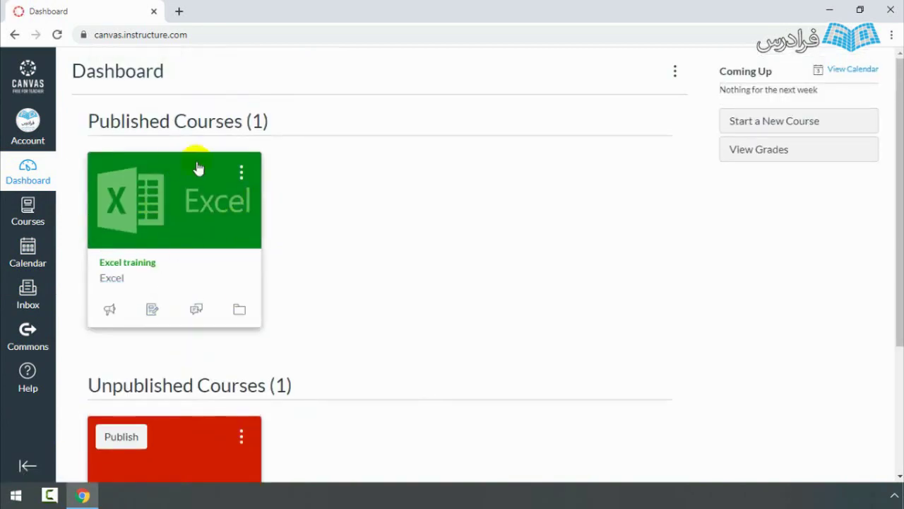
{"action": "scroll", "coordinate": [181, 383], "scroll_direction": "down", "scroll_amount": 2}
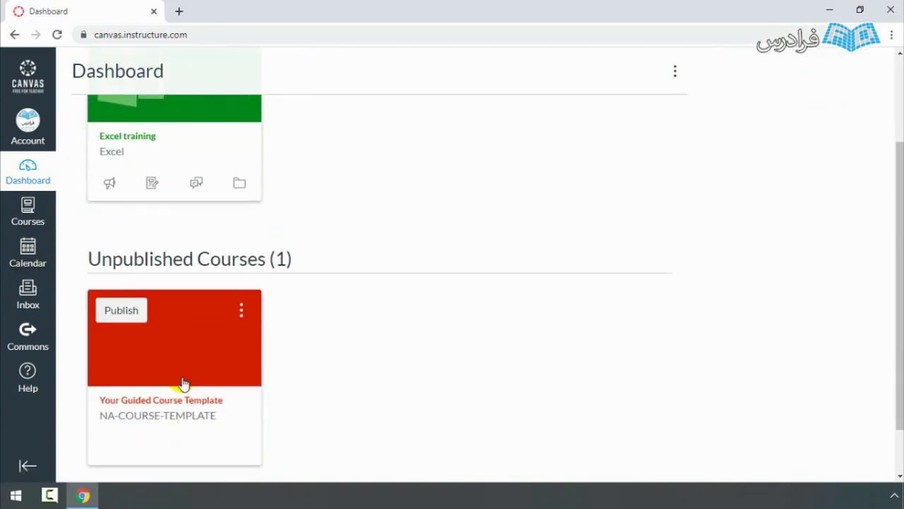
{"action": "scroll", "coordinate": [257, 250], "scroll_direction": "up", "scroll_amount": 2}
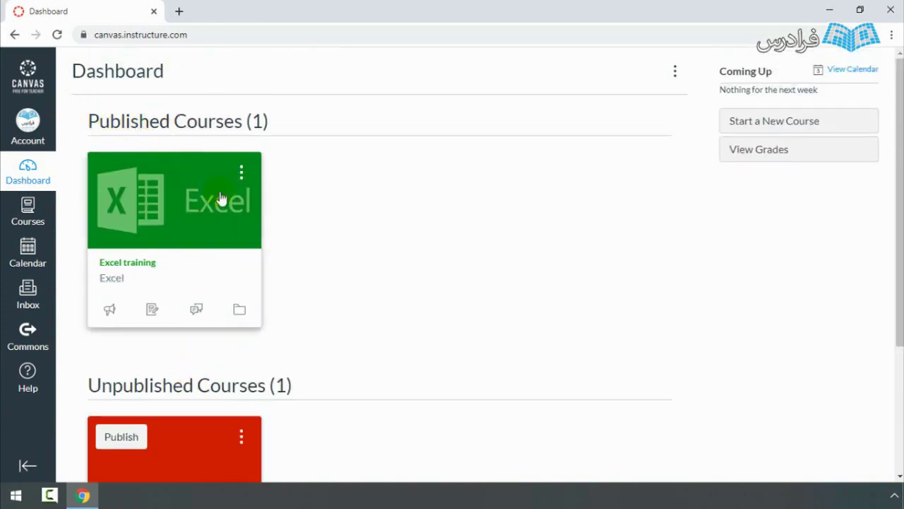
{"action": "scroll", "coordinate": [190, 368], "scroll_direction": "down", "scroll_amount": 1}
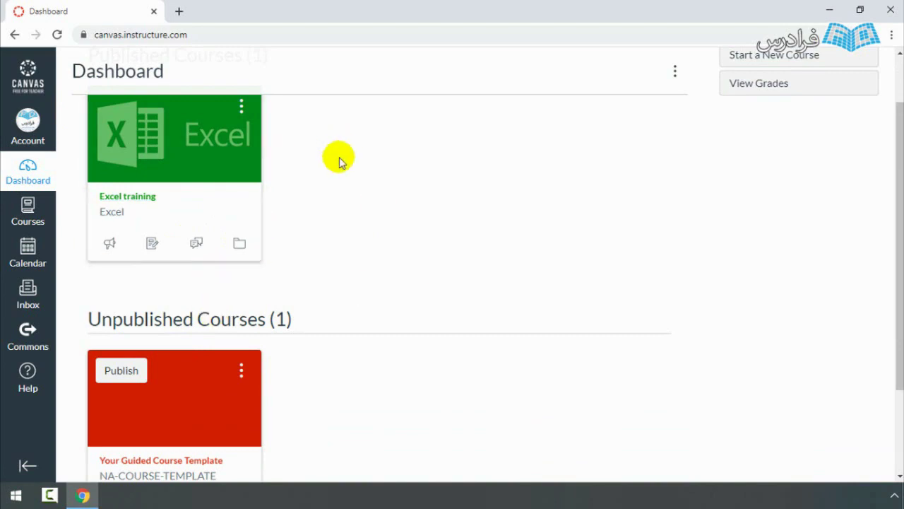
{"action": "scroll", "coordinate": [339, 163], "scroll_direction": "up", "scroll_amount": 1}
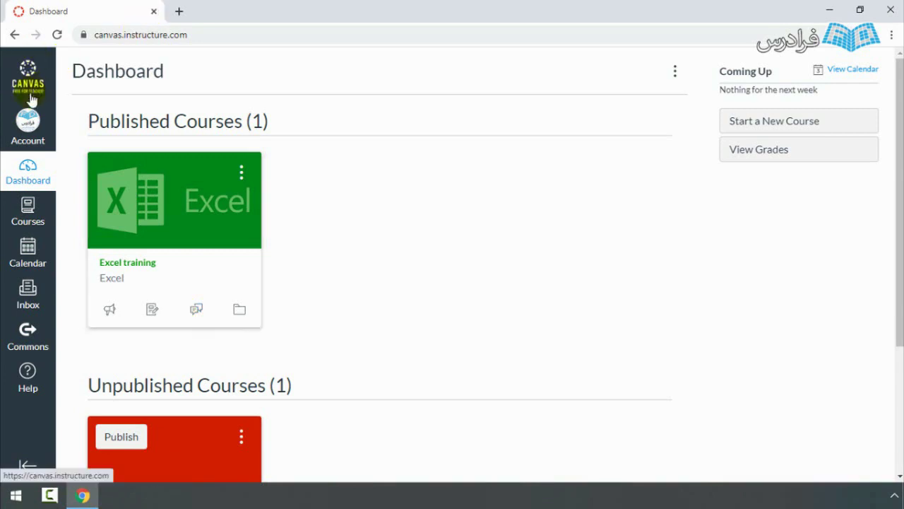
Step: Log out of Canvas, then clear the autofilled email and dismiss the saved-login suggestions
{"action": "left_click", "coordinate": [24, 140]}
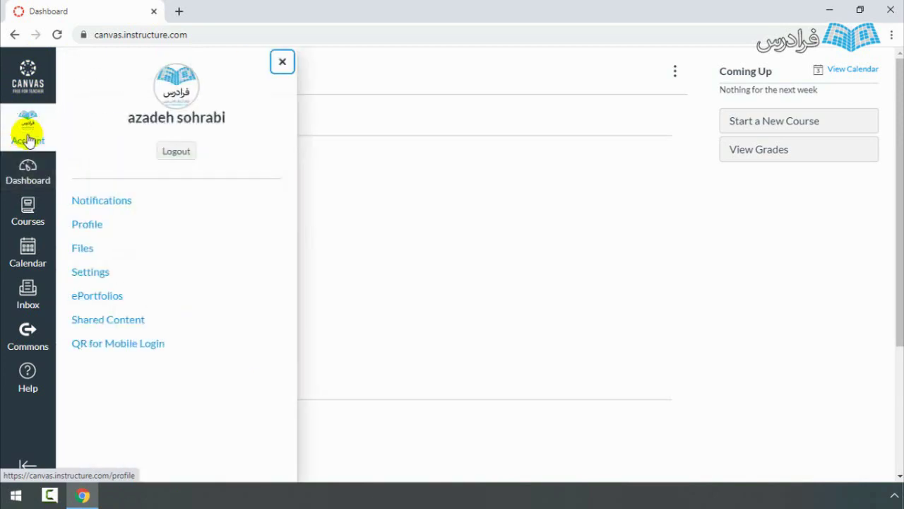
{"action": "left_click", "coordinate": [186, 156]}
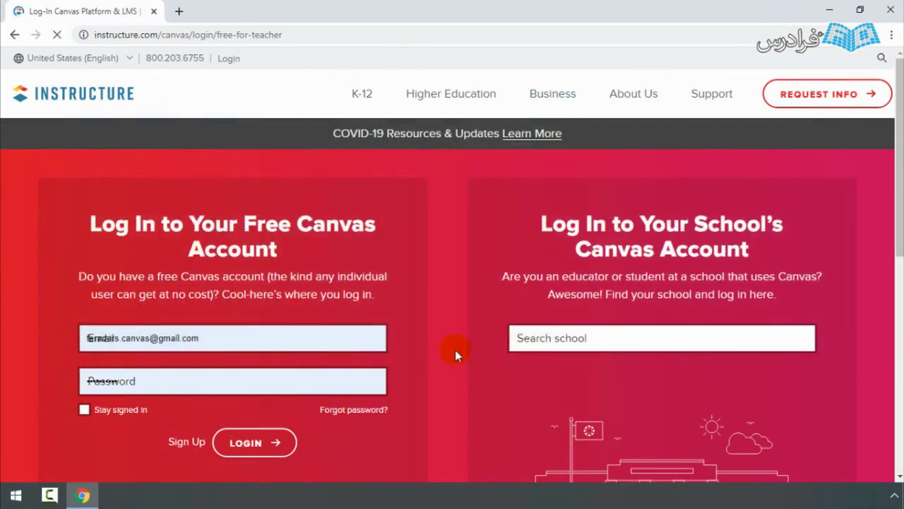
{"action": "triple_click", "coordinate": [308, 348]}
{"action": "key", "text": "BackSpace"}
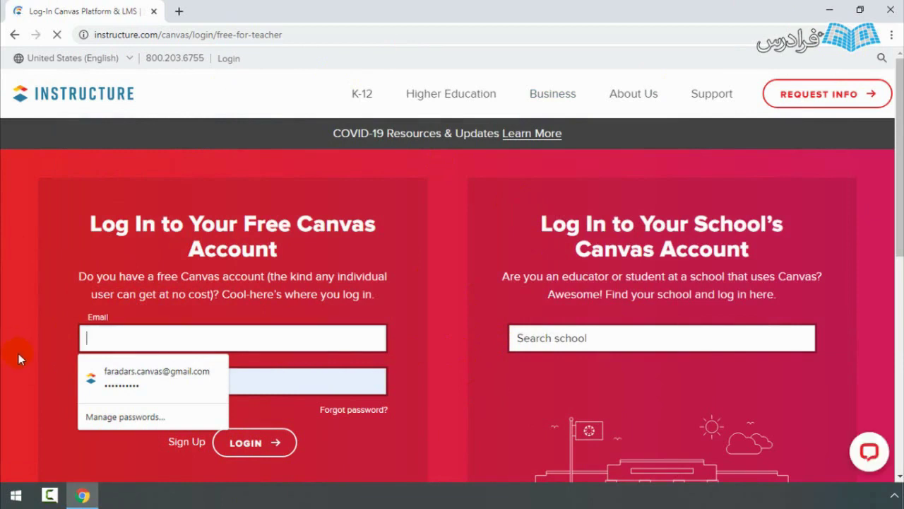
{"action": "left_click", "coordinate": [447, 417]}
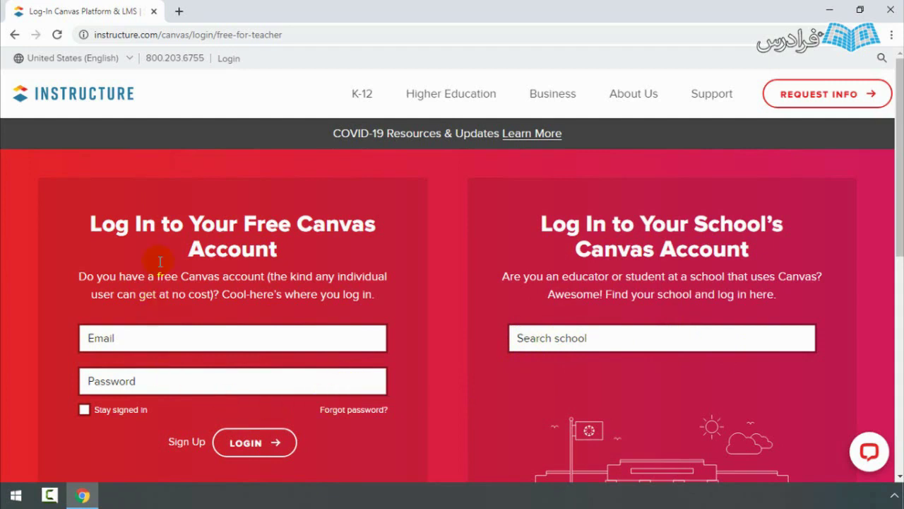
Step: Open the free Canvas teacher account registration form
{"action": "left_click", "coordinate": [189, 445]}
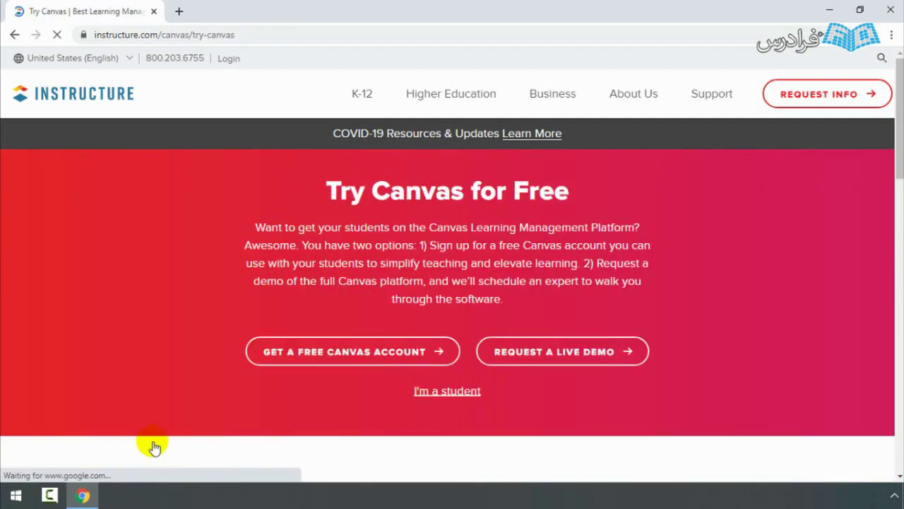
{"action": "left_click", "coordinate": [304, 356]}
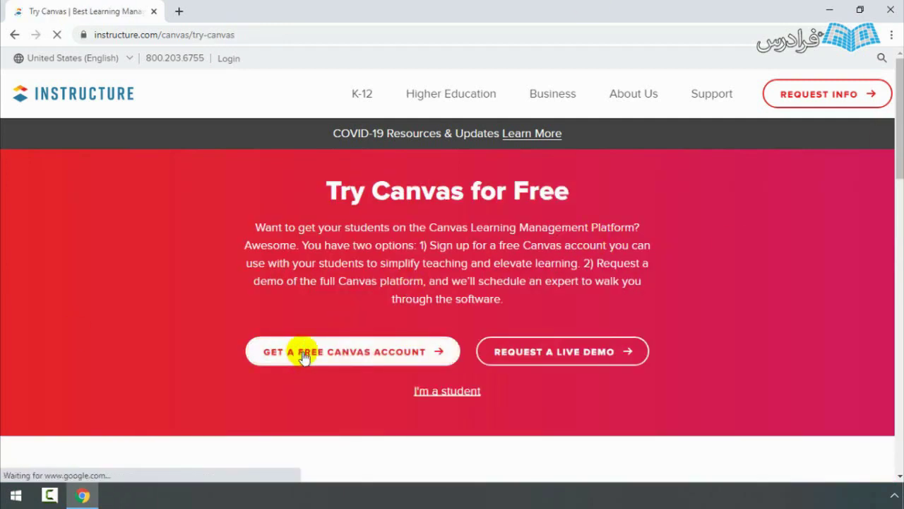
{"action": "left_click", "coordinate": [380, 356]}
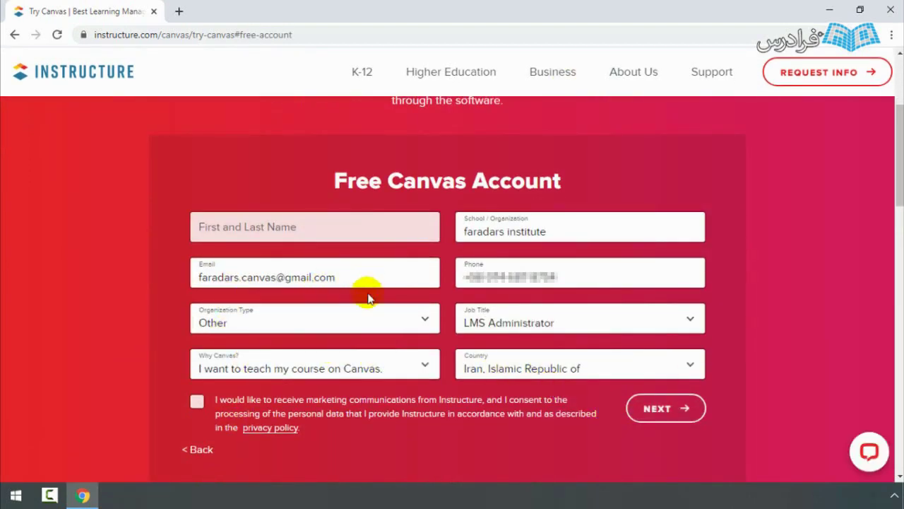
Step: Fill in name and e-mail from saved details, tick the marketing-consent box, and continue
{"action": "left_click", "coordinate": [285, 232]}
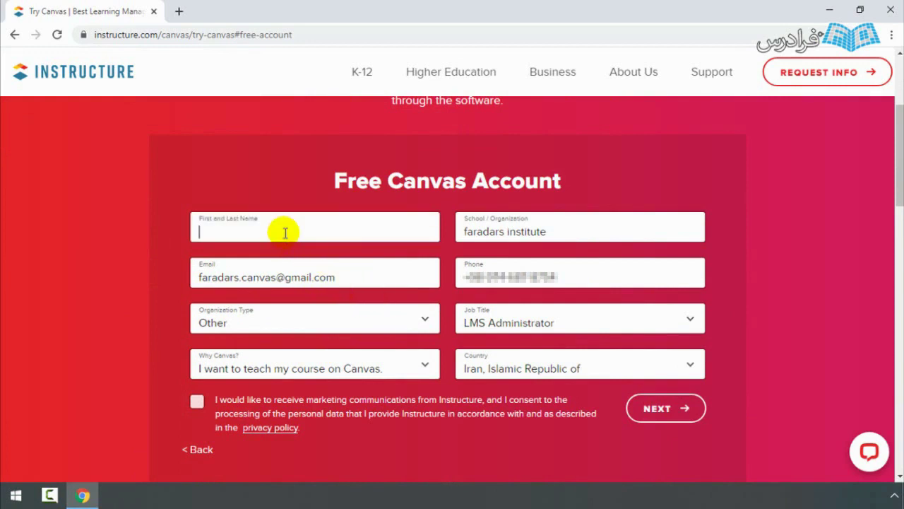
{"action": "left_click", "coordinate": [284, 233]}
{"action": "key", "text": "Down"}
{"action": "key", "text": "Return"}
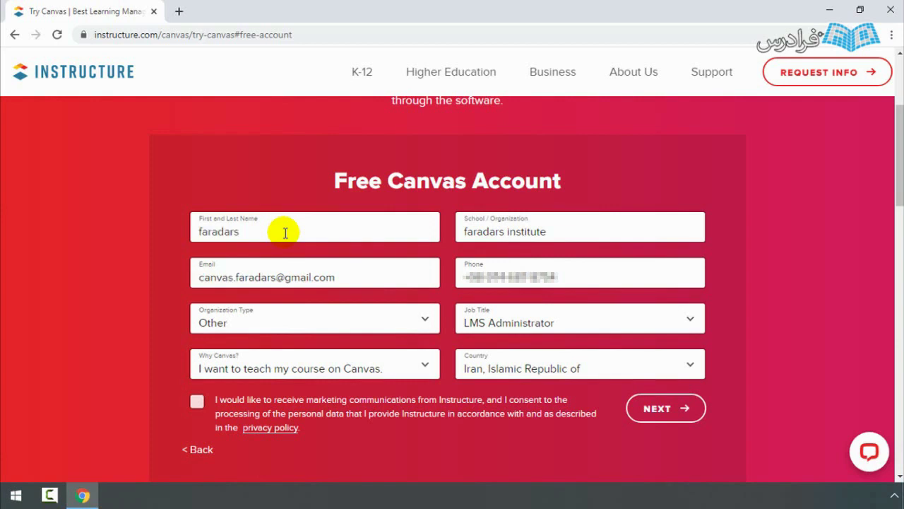
{"action": "left_click", "coordinate": [195, 402]}
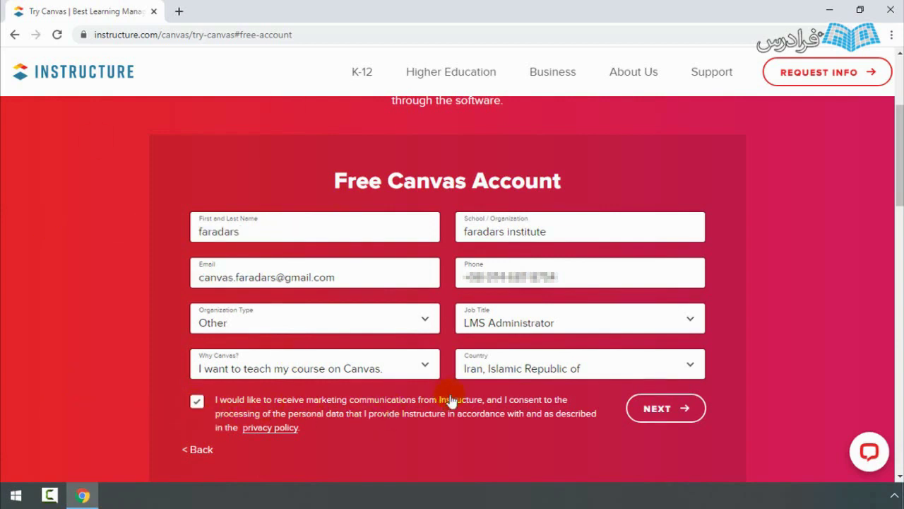
{"action": "left_click", "coordinate": [661, 413]}
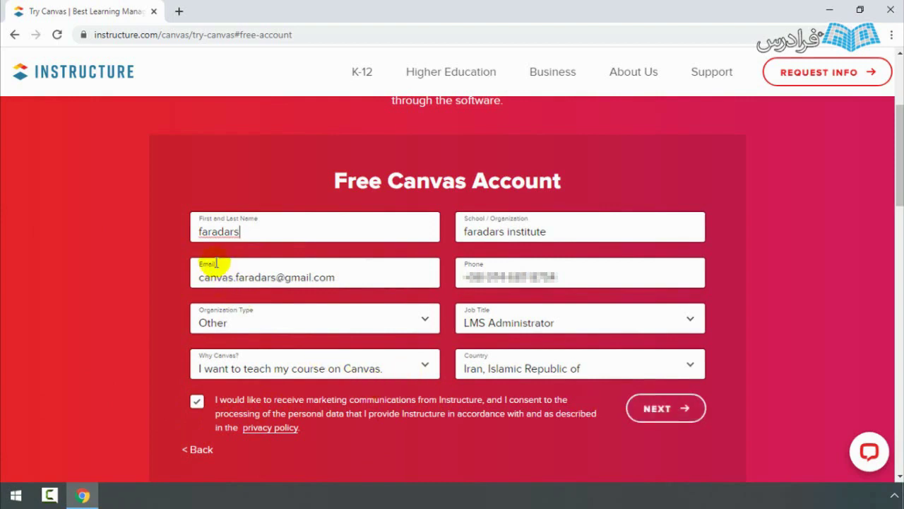
{"action": "left_click", "coordinate": [218, 235]}
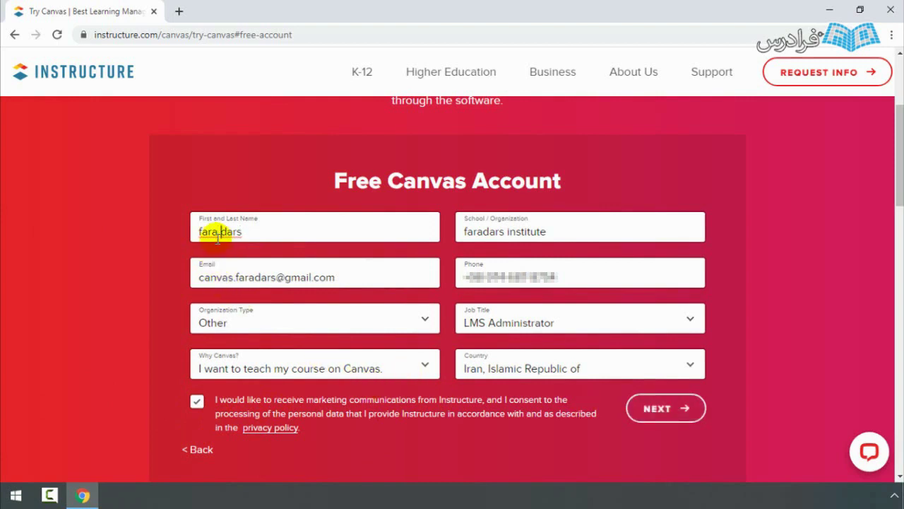
{"action": "left_click", "coordinate": [656, 409]}
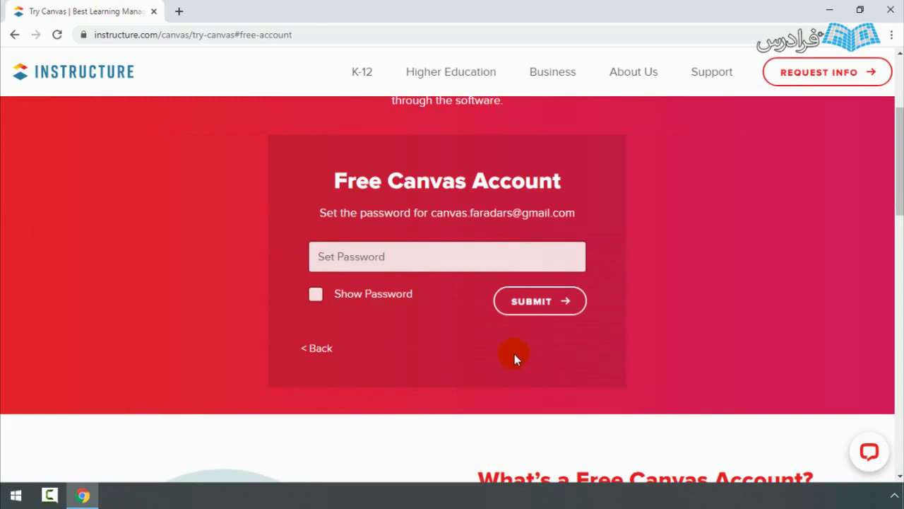
Step: Set and submit the account password, saving it in Chrome
{"action": "left_click", "coordinate": [403, 250]}
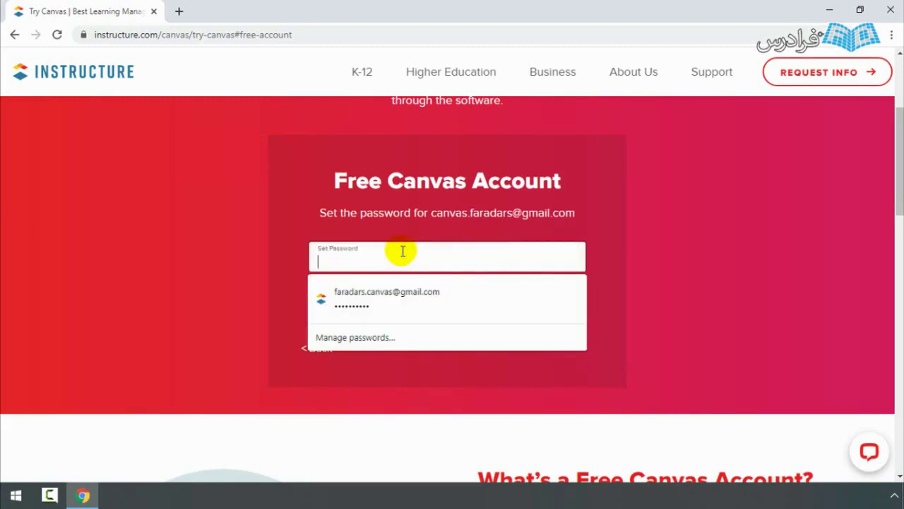
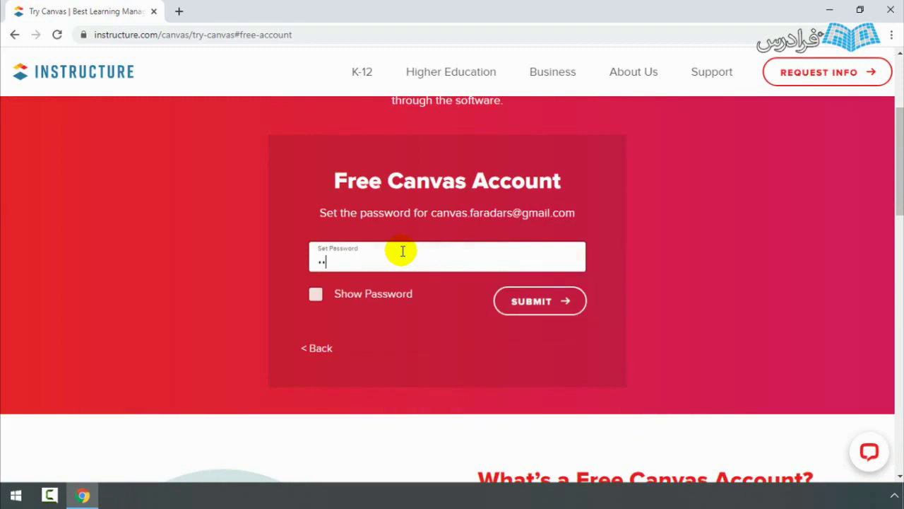
{"action": "left_click", "coordinate": [531, 311]}
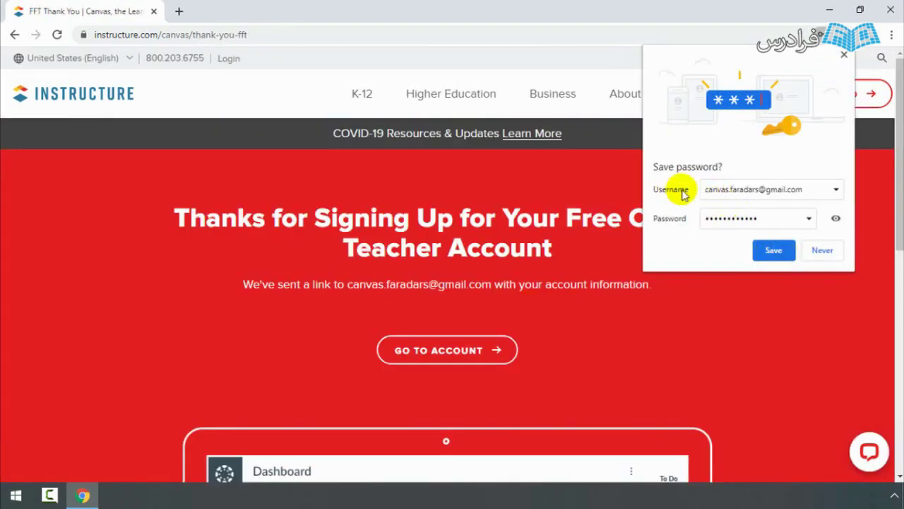
{"action": "left_click", "coordinate": [772, 252]}
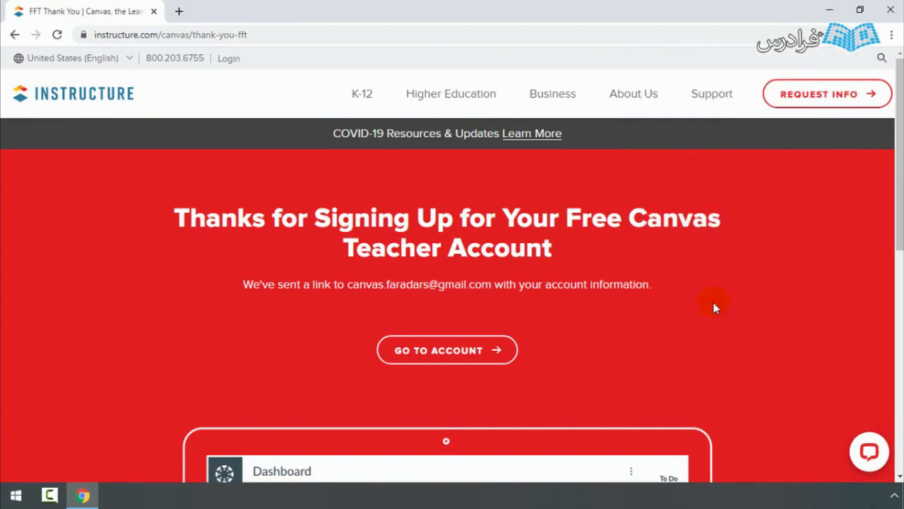
Step: Go to the new account and log in using Chrome's saved email and password
{"action": "left_click", "coordinate": [441, 351]}
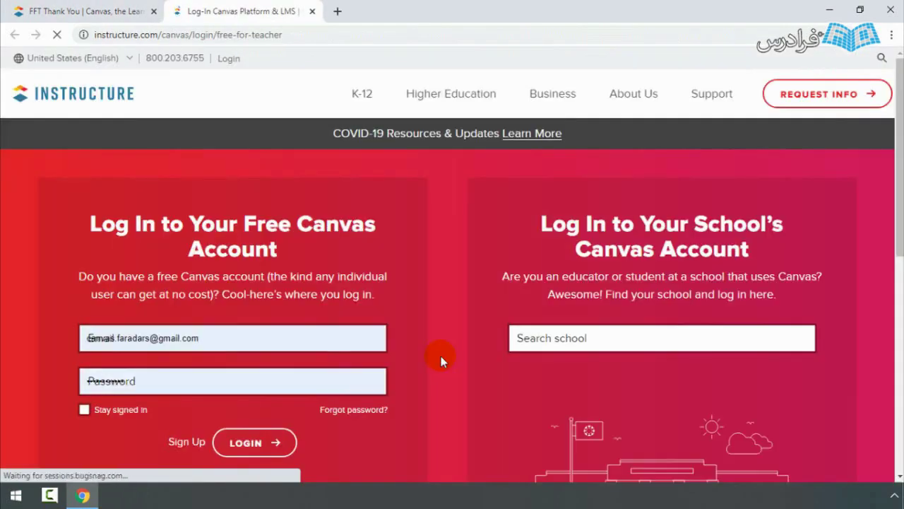
{"action": "left_click", "coordinate": [212, 340]}
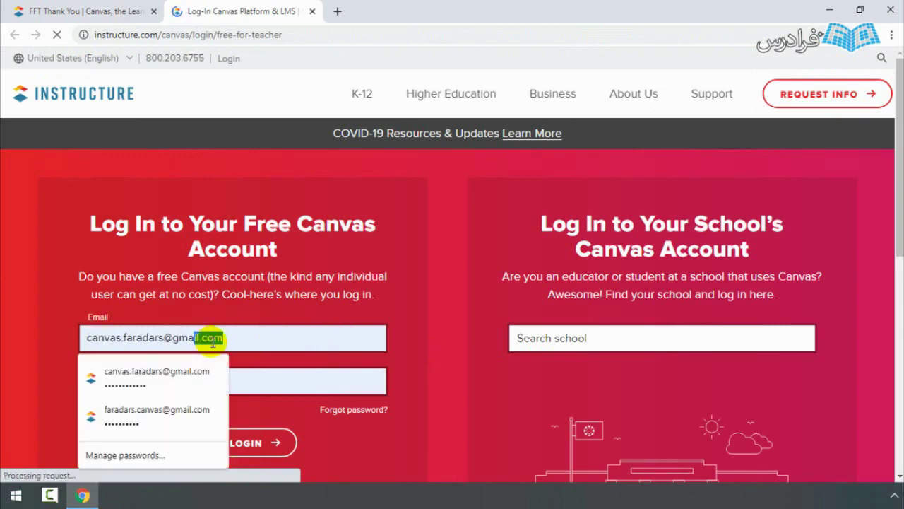
{"action": "left_click", "coordinate": [209, 380]}
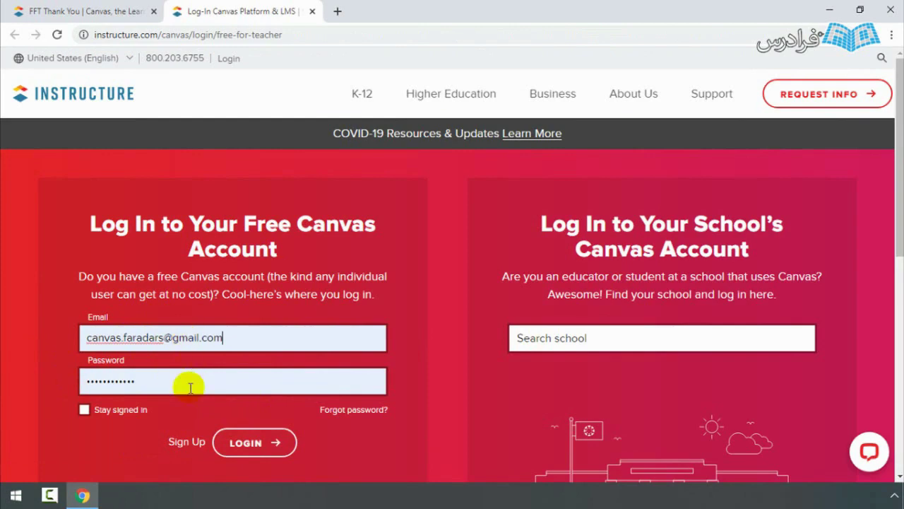
{"action": "left_click", "coordinate": [245, 442]}
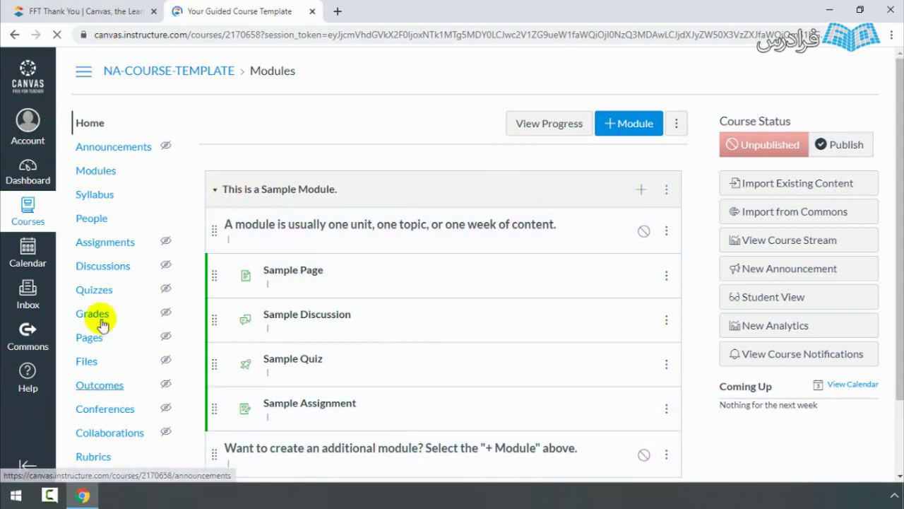
Step: Open the Dashboard, which lists only Your Guided Course Template as unpublished
{"action": "left_click", "coordinate": [28, 167]}
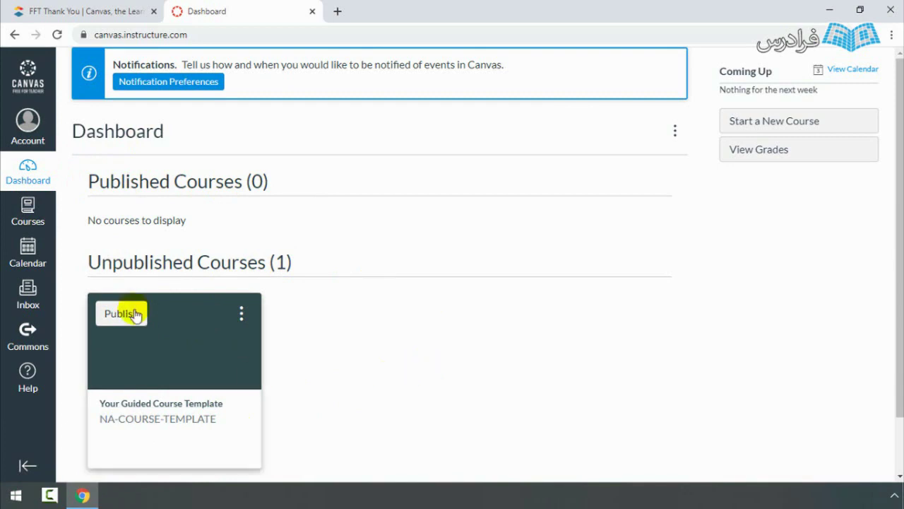
Step: Open Account > Profile to view the new user's profile page
{"action": "left_click", "coordinate": [33, 128]}
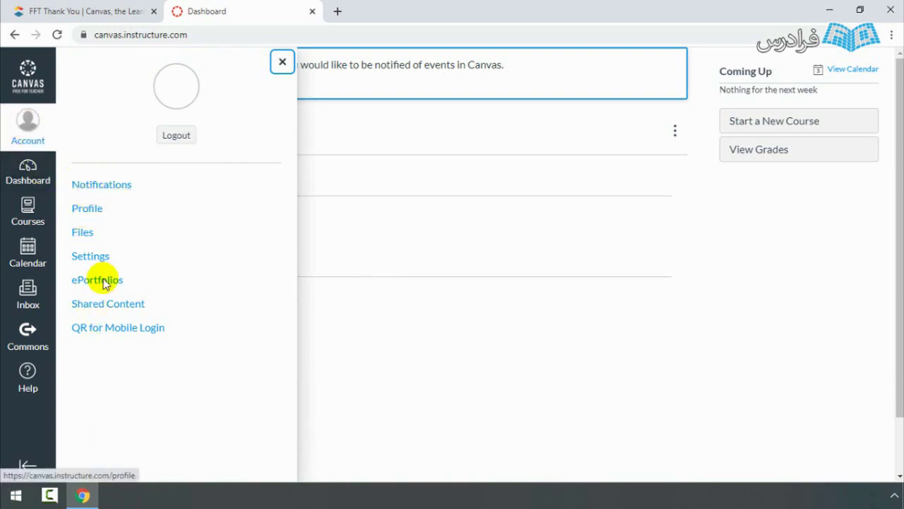
{"action": "left_click", "coordinate": [87, 209]}
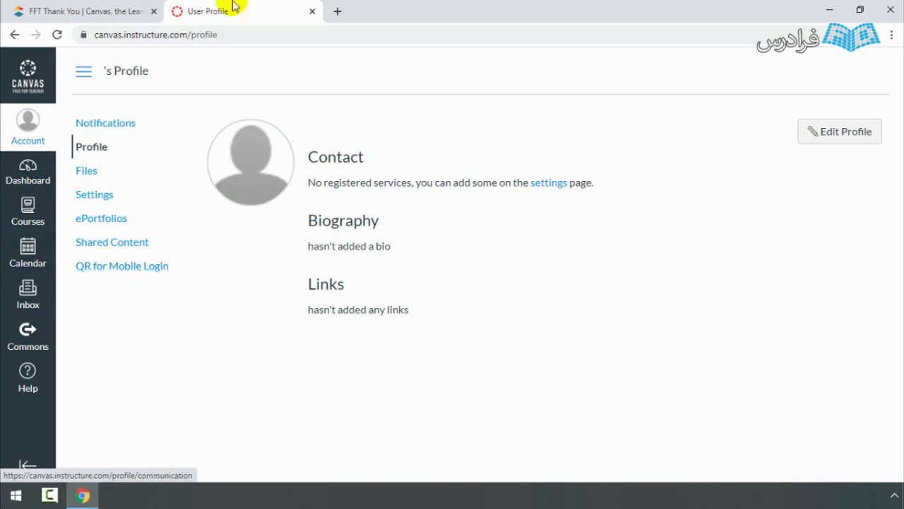
Step: Open Gmail in a new tab to find the Canvas registration email
{"action": "left_click", "coordinate": [337, 11]}
{"action": "left_click", "coordinate": [292, 341]}
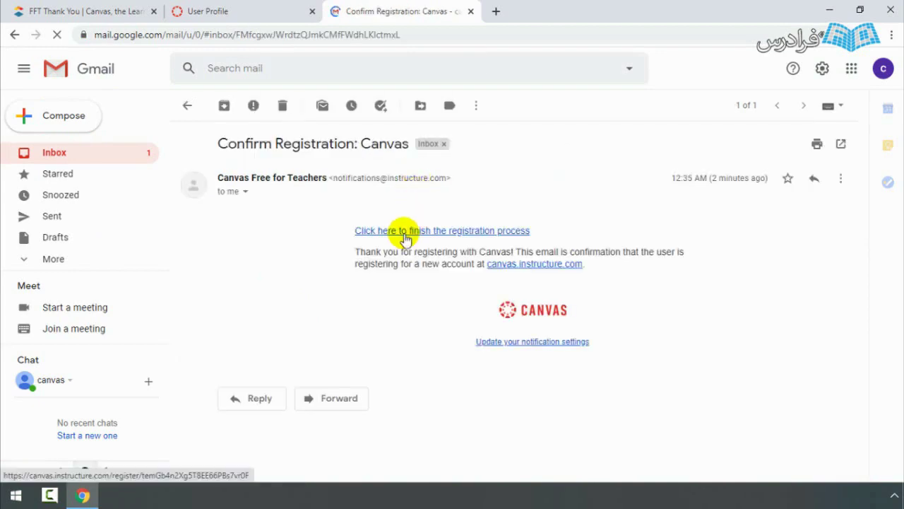
Step: Follow the finish-registration link, then close the Gmail, duplicate profile and thank-you tabs
{"action": "left_click", "coordinate": [404, 233]}
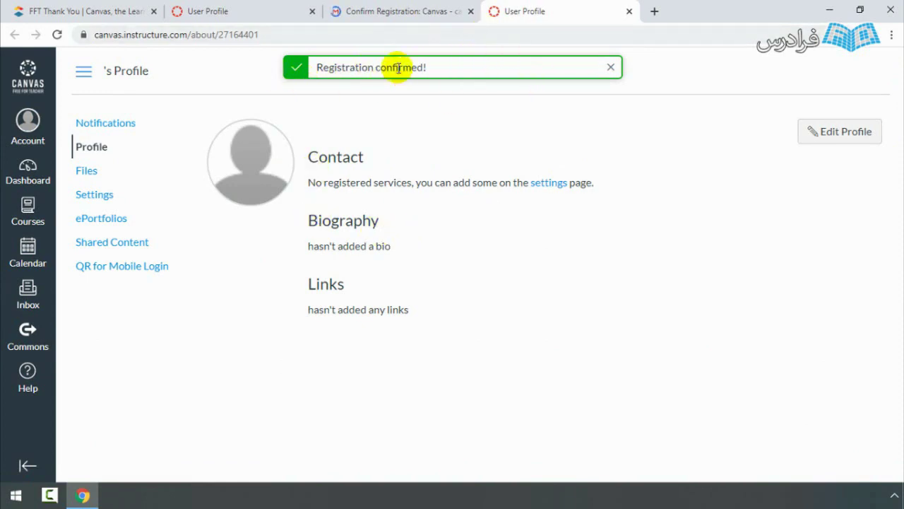
{"action": "left_click", "coordinate": [470, 11]}
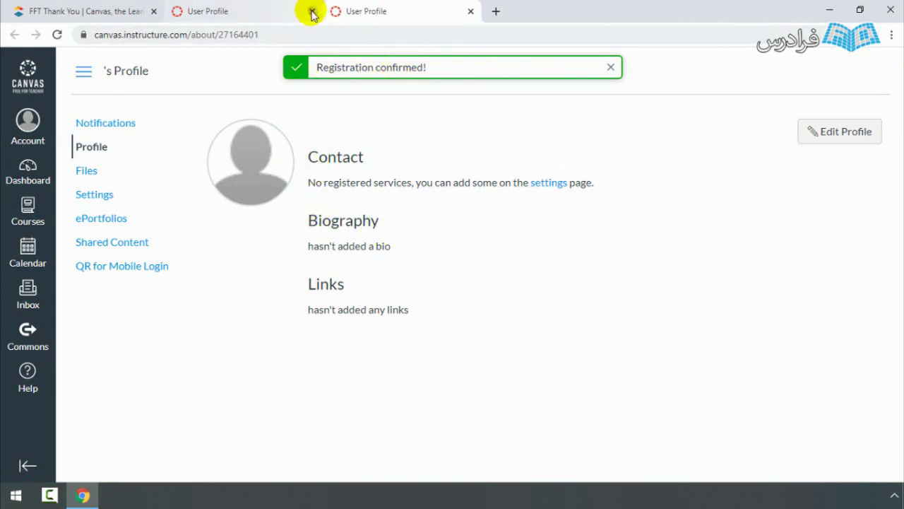
{"action": "left_click", "coordinate": [313, 12]}
{"action": "left_click", "coordinate": [153, 11]}
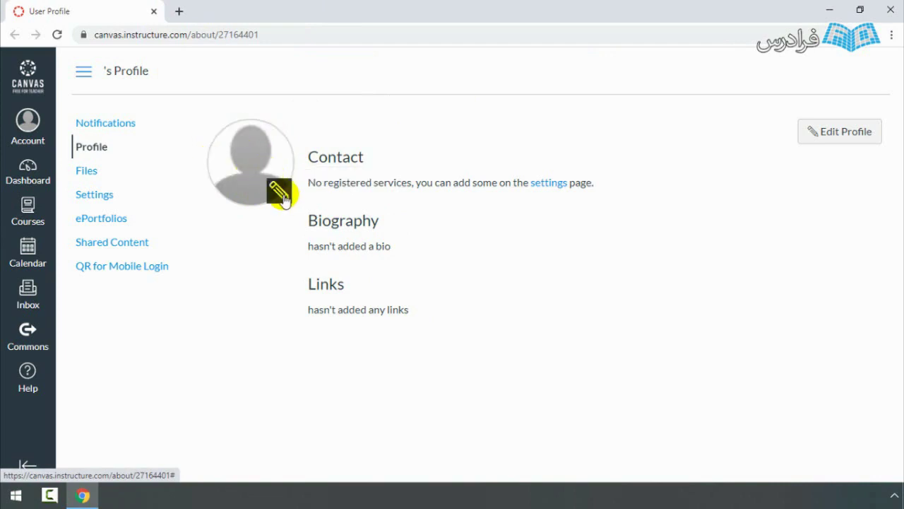
Step: Upload the Faradars logo image from Pictures and save it as the profile picture
{"action": "left_click", "coordinate": [280, 192]}
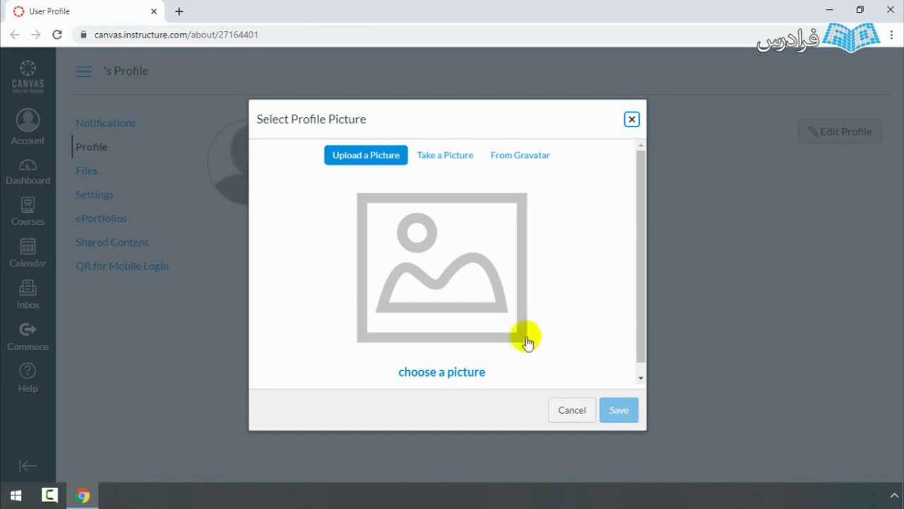
{"action": "left_click", "coordinate": [571, 410]}
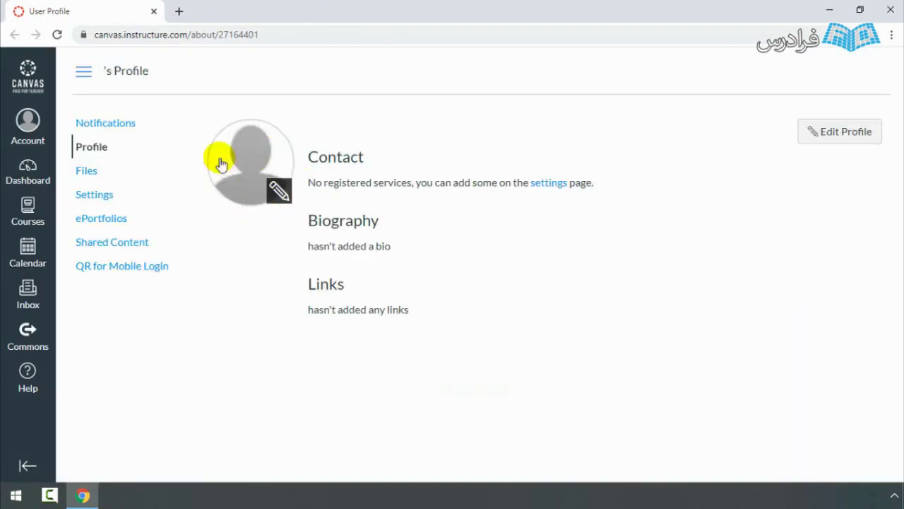
{"action": "left_click", "coordinate": [282, 150]}
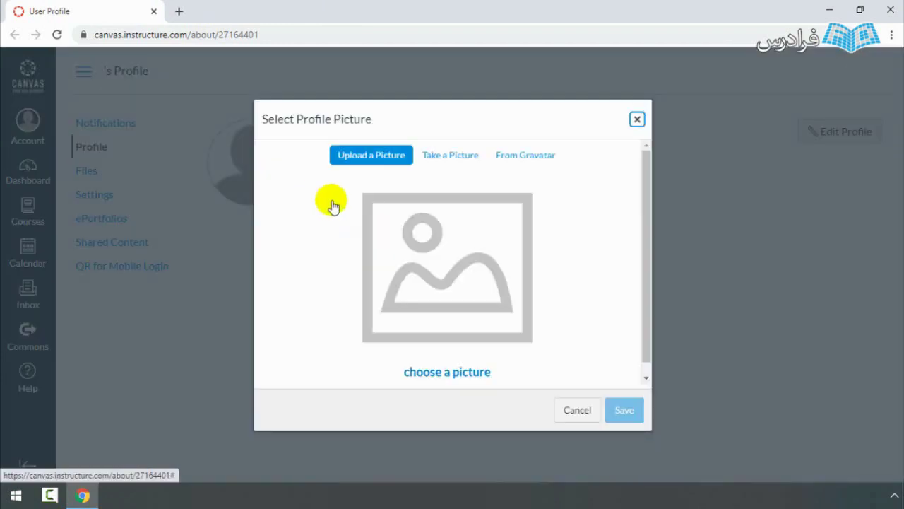
{"action": "left_click", "coordinate": [432, 374]}
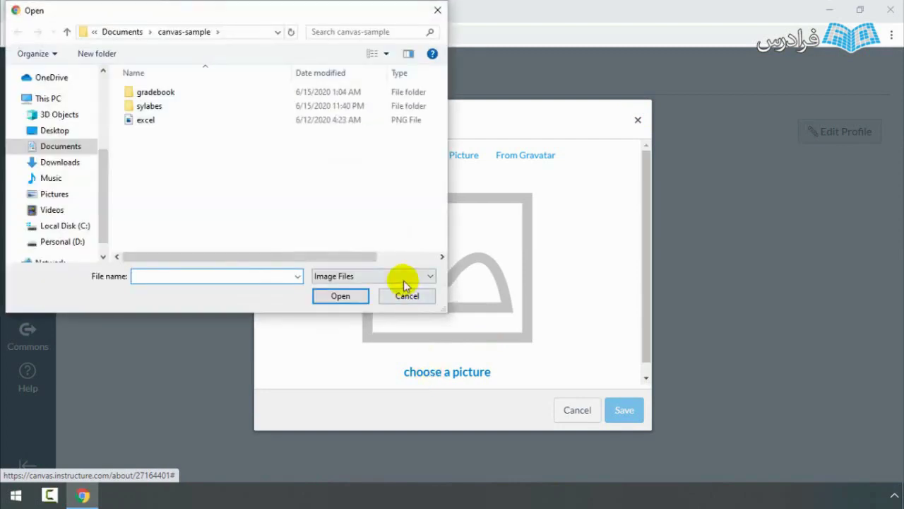
{"action": "left_click", "coordinate": [406, 296]}
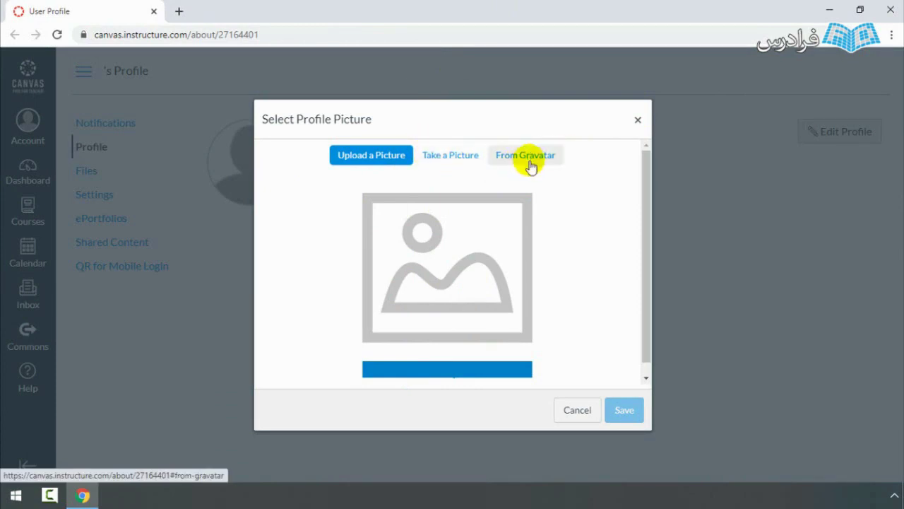
{"action": "left_click", "coordinate": [439, 372]}
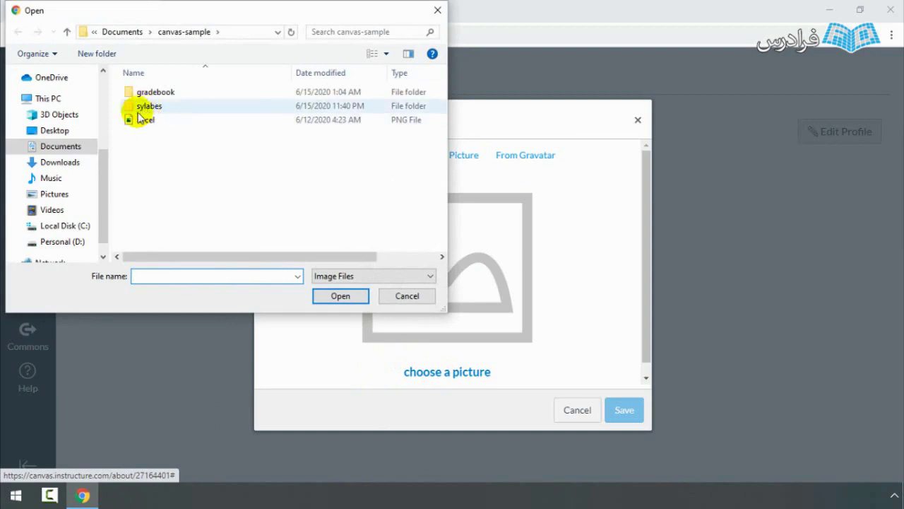
{"action": "left_click", "coordinate": [53, 193]}
{"action": "double_click", "coordinate": [306, 99]}
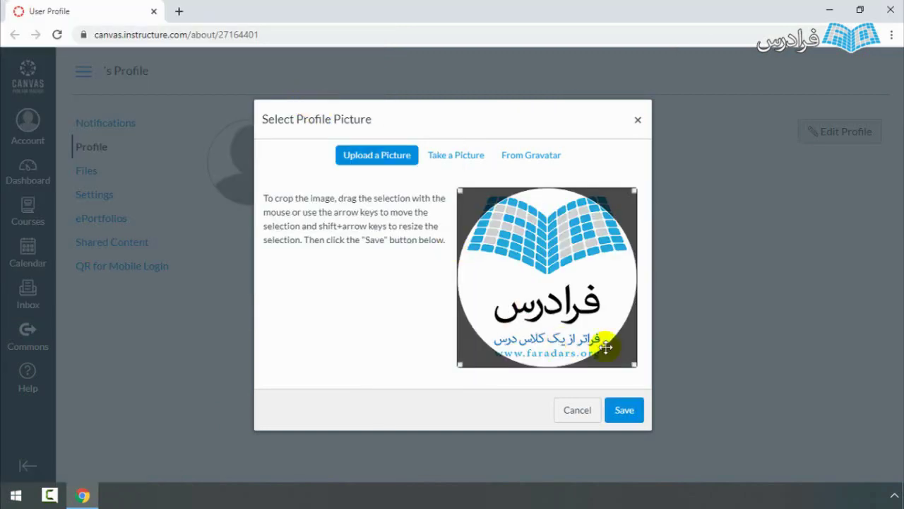
{"action": "left_click", "coordinate": [629, 411]}
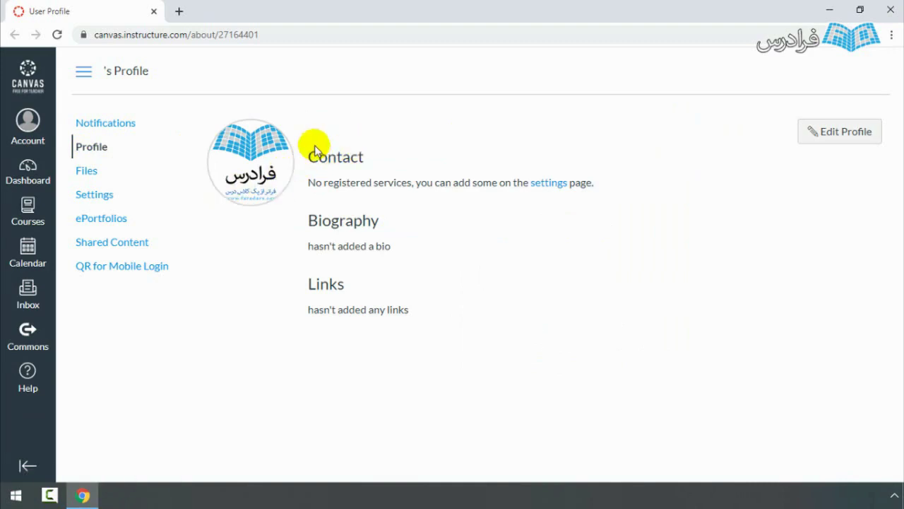
{"action": "mouse_move", "coordinate": [295, 166]}
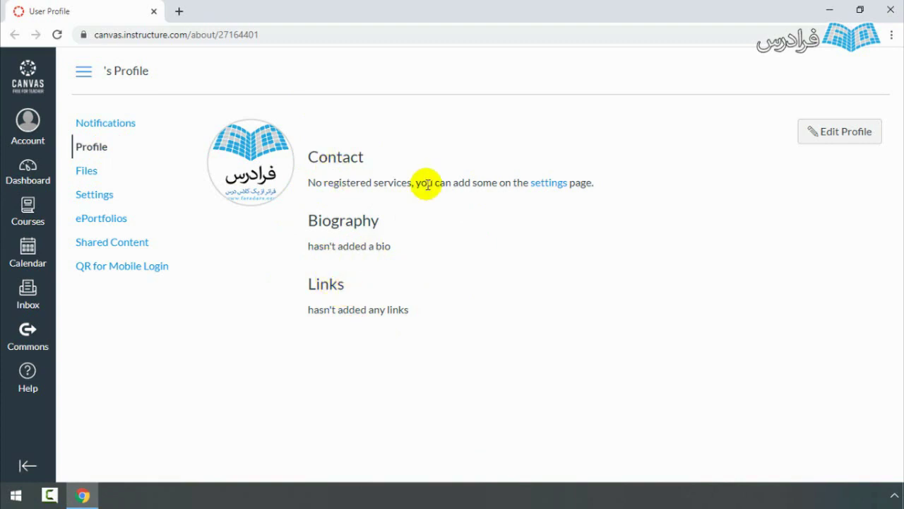
Step: Edit the profile: keep pronouns None, set Title to Teacher, and write biography مدرس فرادرس
{"action": "left_click", "coordinate": [855, 133]}
{"action": "scroll", "coordinate": [430, 313], "scroll_direction": "down", "scroll_amount": 3}
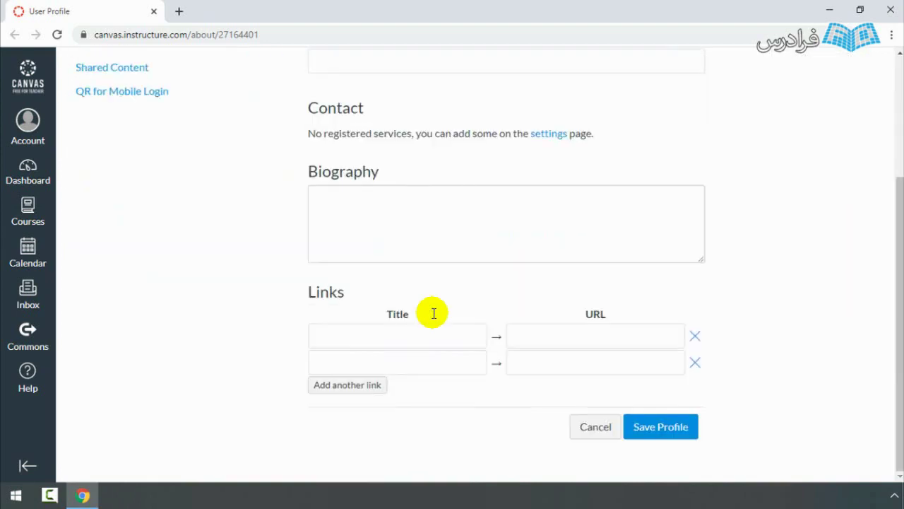
{"action": "scroll", "coordinate": [297, 374], "scroll_direction": "up", "scroll_amount": 3}
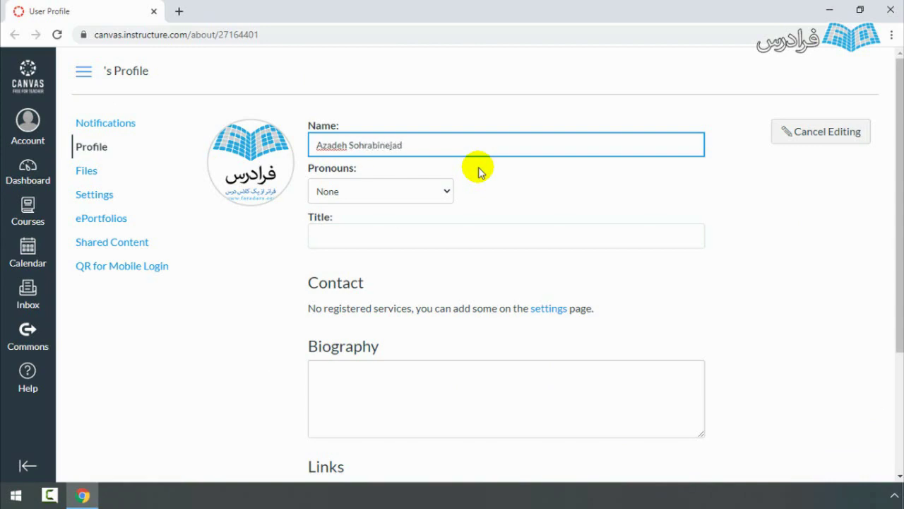
{"action": "left_click", "coordinate": [417, 192]}
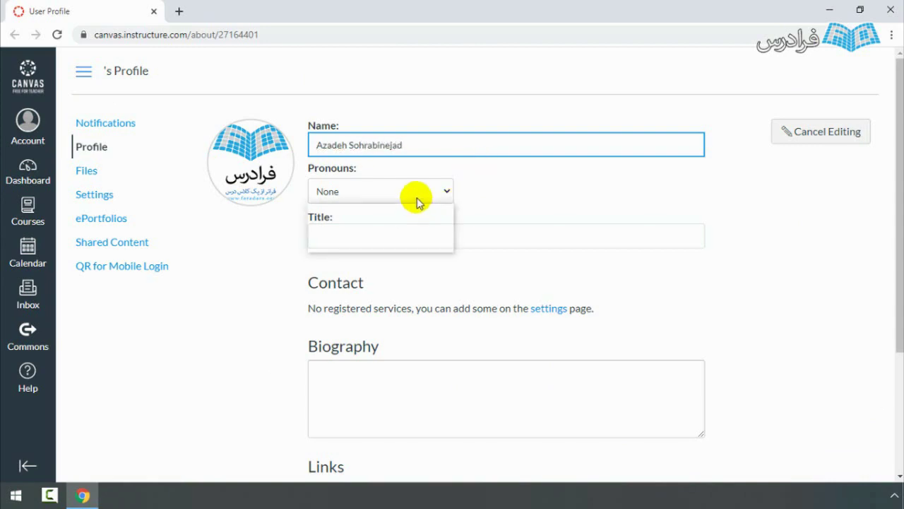
{"action": "left_click", "coordinate": [474, 192]}
{"action": "left_click", "coordinate": [357, 236]}
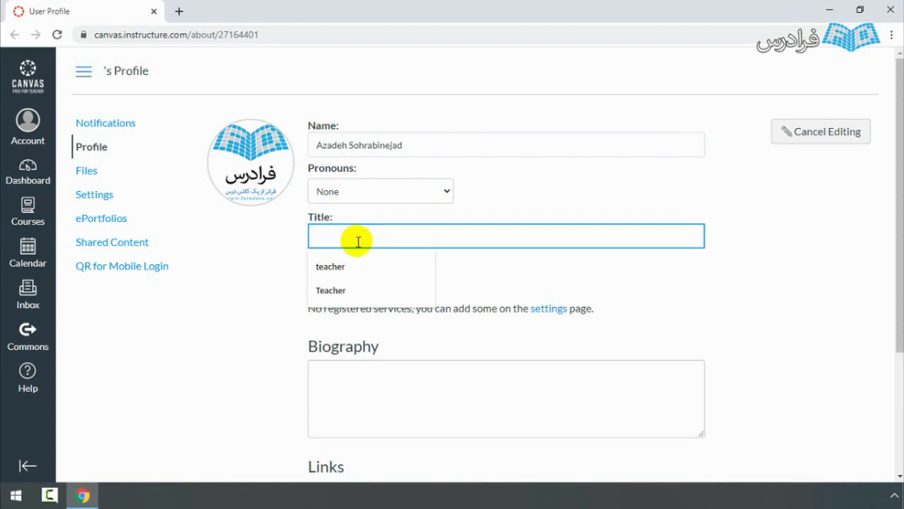
{"action": "left_click", "coordinate": [346, 289]}
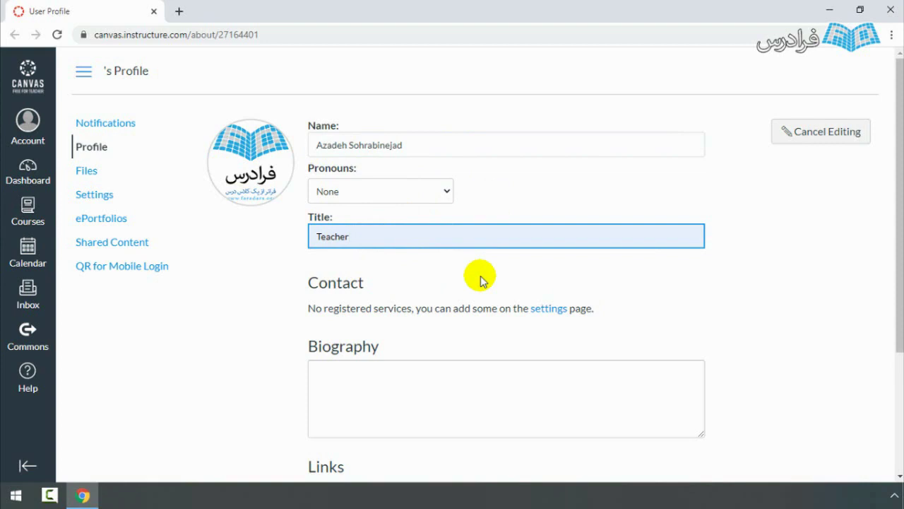
{"action": "scroll", "coordinate": [412, 319], "scroll_direction": "down", "scroll_amount": 1}
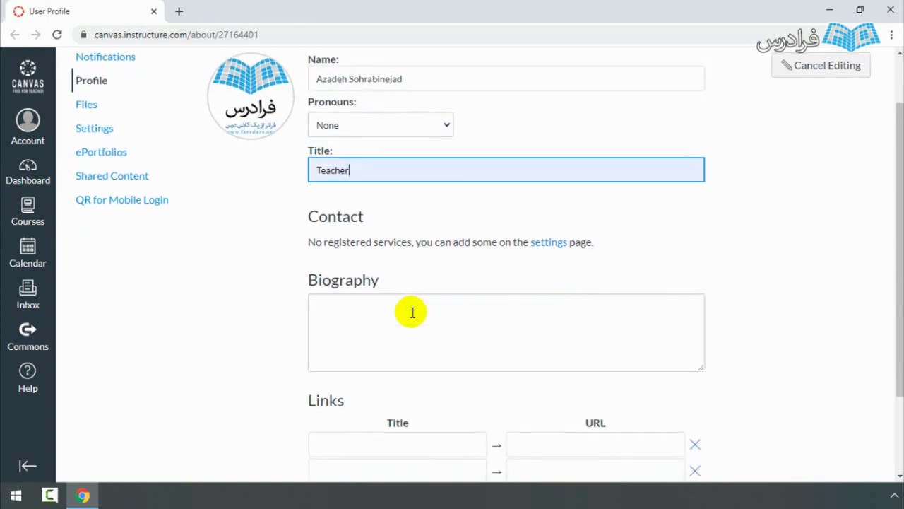
{"action": "left_click", "coordinate": [412, 312]}
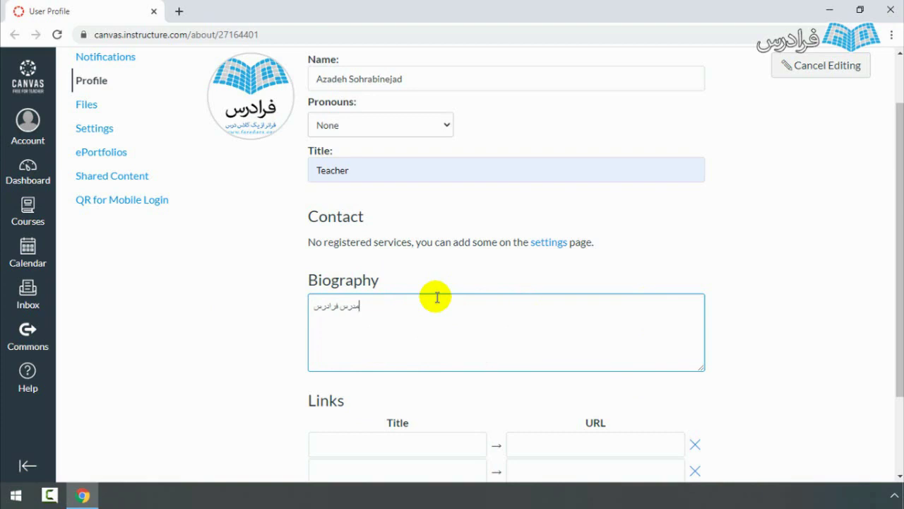
{"action": "scroll", "coordinate": [437, 297], "scroll_direction": "down", "scroll_amount": 2}
Step: Fill the first link with title لینک سایت فرادرس and the Faradars instructor page URL
{"action": "left_click", "coordinate": [368, 338]}
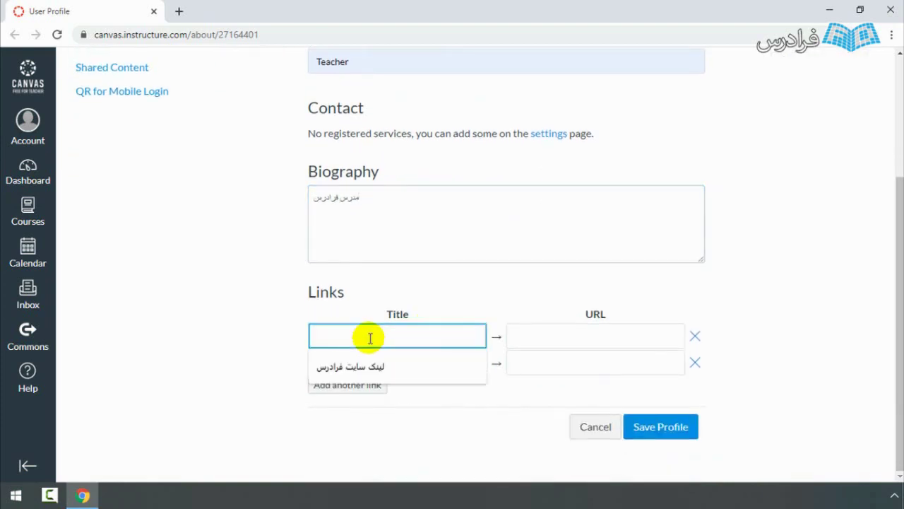
{"action": "left_click", "coordinate": [635, 299]}
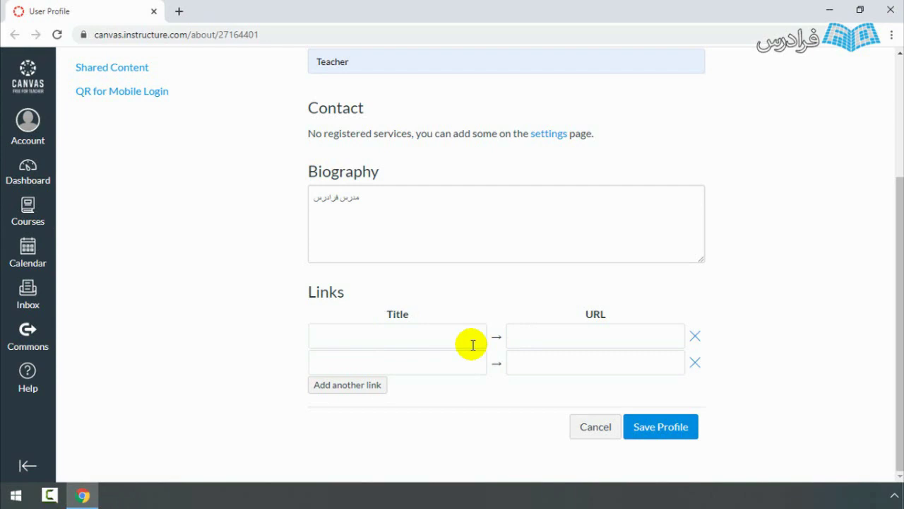
{"action": "left_click", "coordinate": [589, 339]}
{"action": "left_click", "coordinate": [589, 375]}
{"action": "left_click", "coordinate": [382, 337]}
{"action": "left_click", "coordinate": [382, 367]}
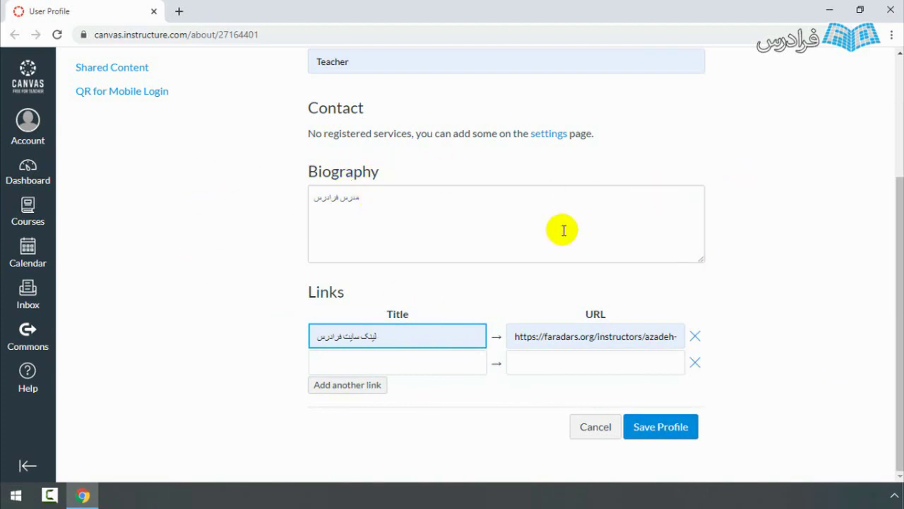
Step: Save the profile, then test the new Faradars link and close its tab
{"action": "left_click", "coordinate": [661, 437]}
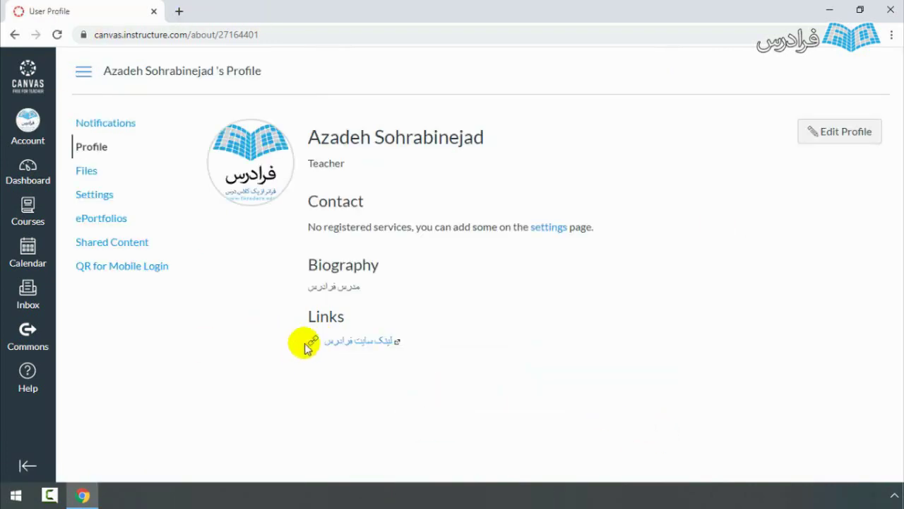
{"action": "left_click", "coordinate": [357, 342]}
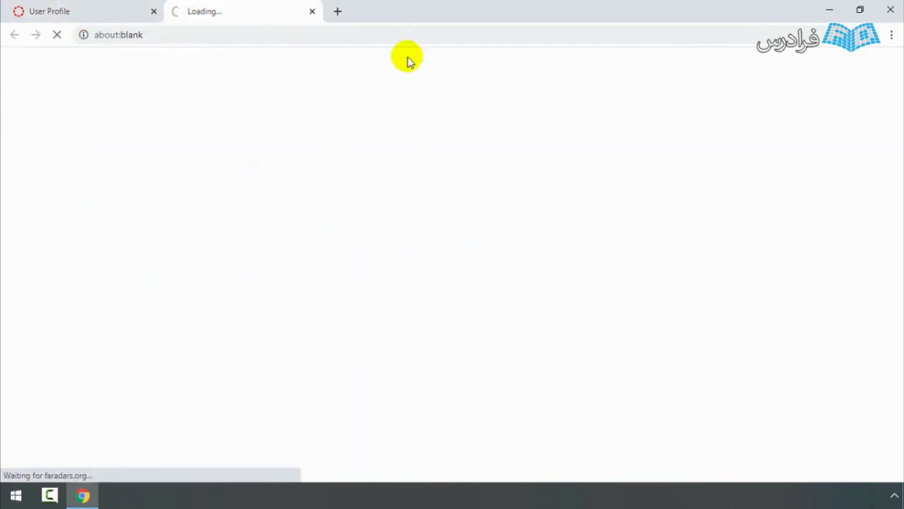
{"action": "left_click", "coordinate": [311, 11]}
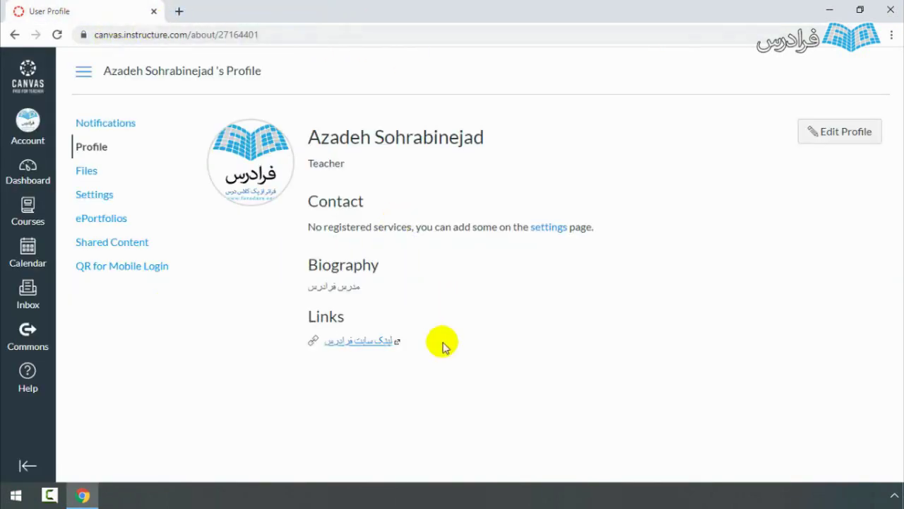
Step: Reach the account Settings page by way of the Profile page
{"action": "left_click", "coordinate": [549, 228]}
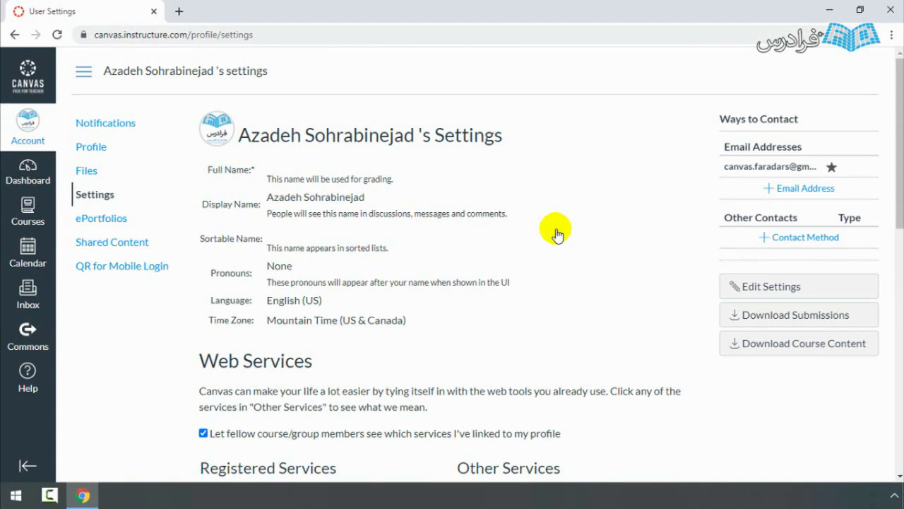
{"action": "left_click", "coordinate": [86, 150]}
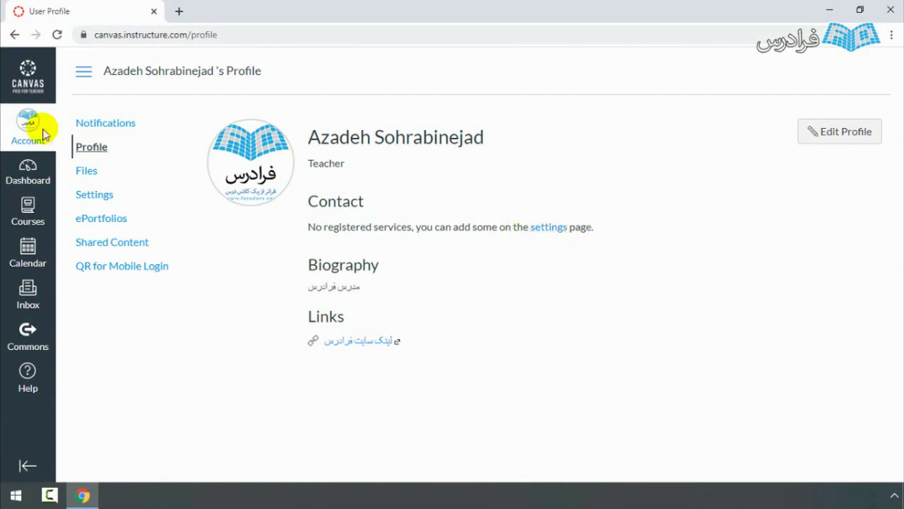
{"action": "left_click", "coordinate": [101, 200]}
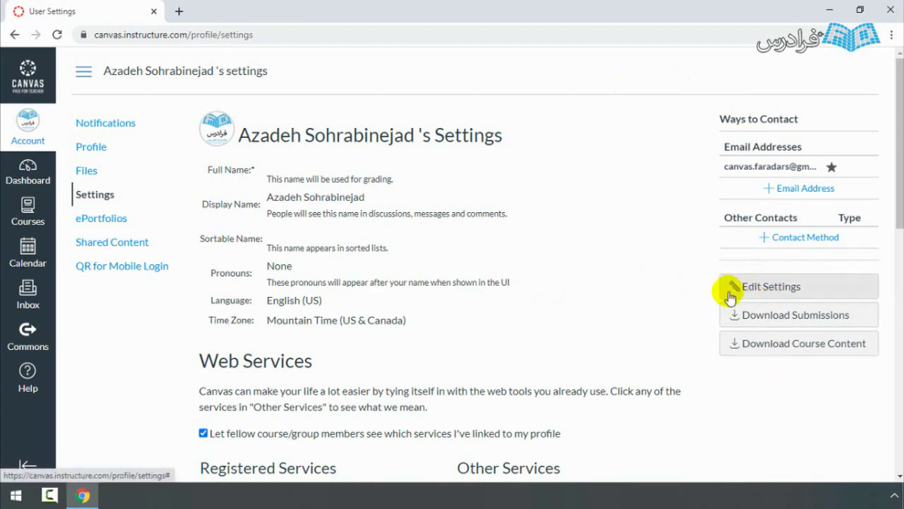
Step: Make the settings editable and move the display name text into the Full Name field
{"action": "left_click", "coordinate": [773, 291]}
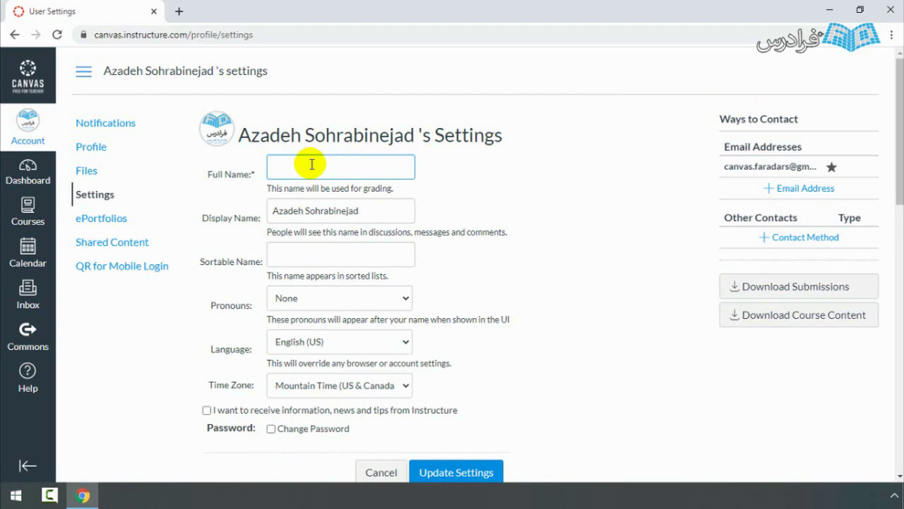
{"action": "left_click_drag", "start_coordinate": [375, 214], "coordinate": [210, 202]}
{"action": "key", "text": "ctrl+c"}
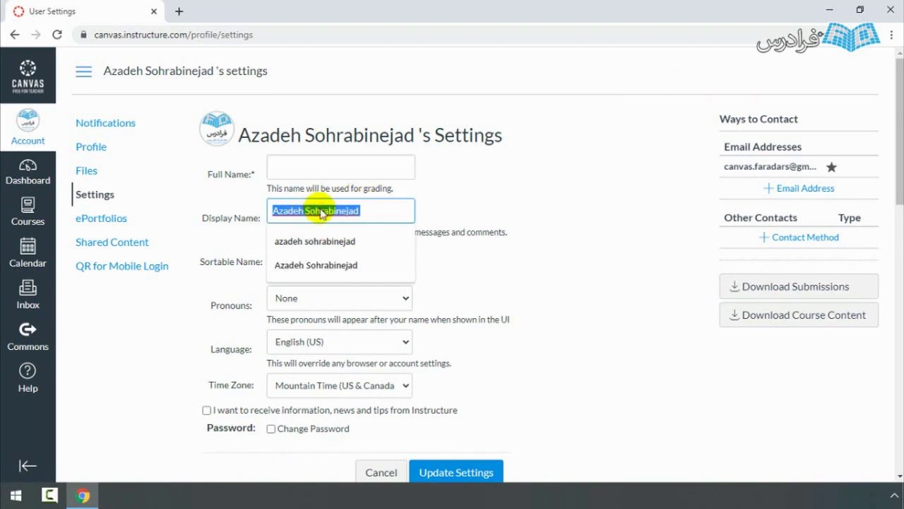
{"action": "right_click", "coordinate": [320, 208]}
{"action": "left_click", "coordinate": [369, 242]}
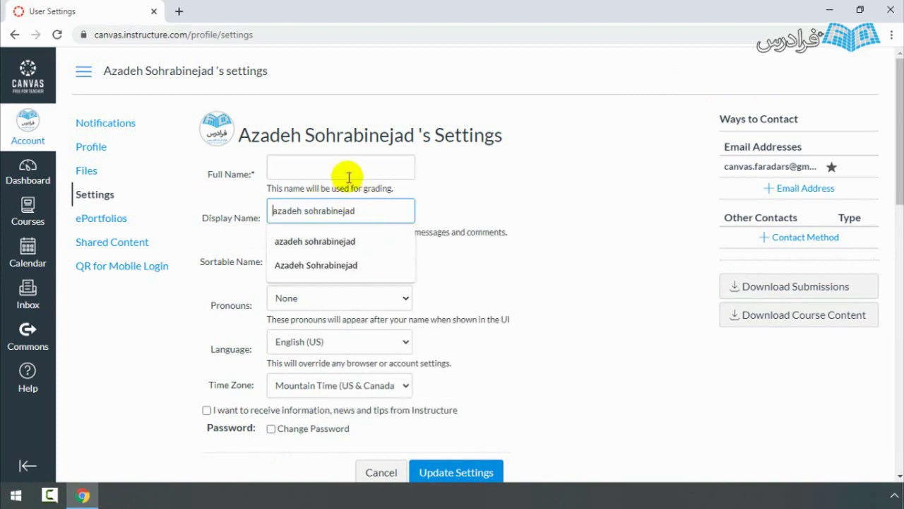
{"action": "left_click", "coordinate": [347, 172]}
{"action": "right_click", "coordinate": [347, 172]}
{"action": "left_click", "coordinate": [396, 269]}
Step: Trim the surname ending from Full Name and leave pronouns set to None
{"action": "left_click_drag", "start_coordinate": [362, 167], "coordinate": [340, 168]}
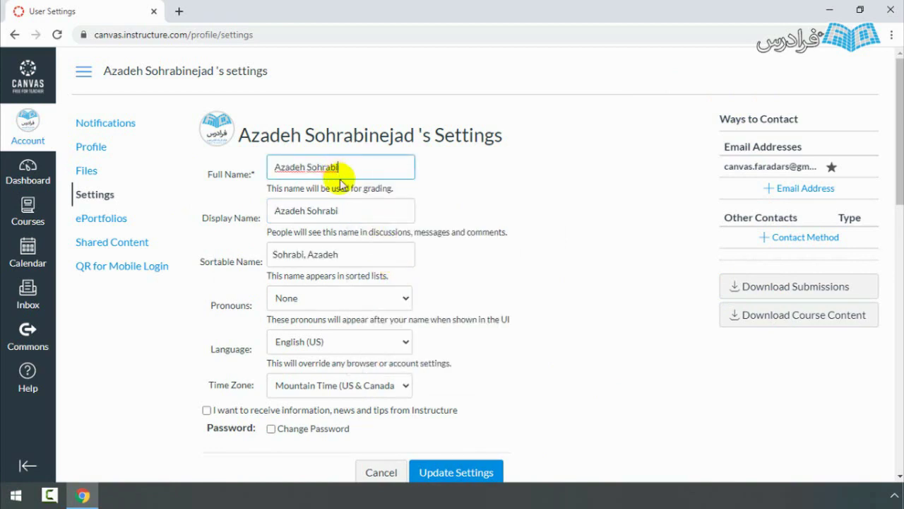
{"action": "left_click", "coordinate": [372, 214]}
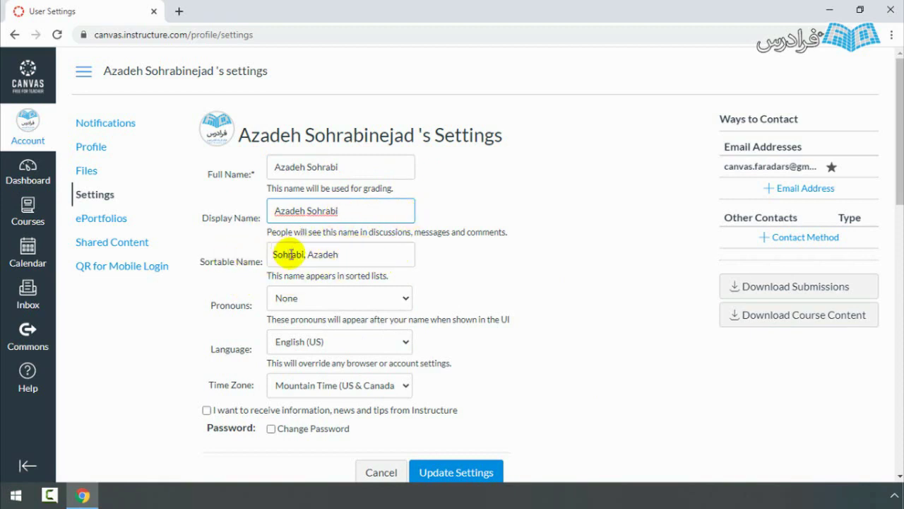
{"action": "left_click", "coordinate": [359, 295]}
{"action": "left_click", "coordinate": [498, 341]}
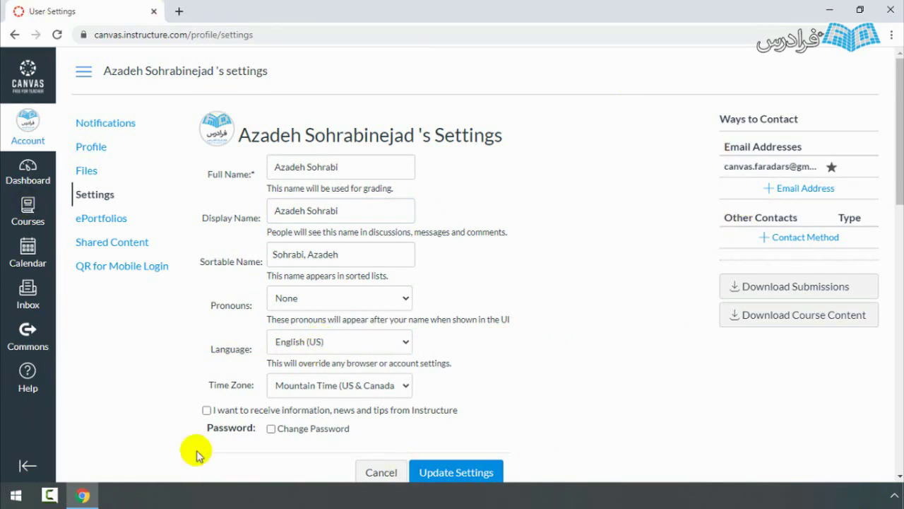
Step: Set the account language to فارسی (Persian)
{"action": "left_click", "coordinate": [322, 344]}
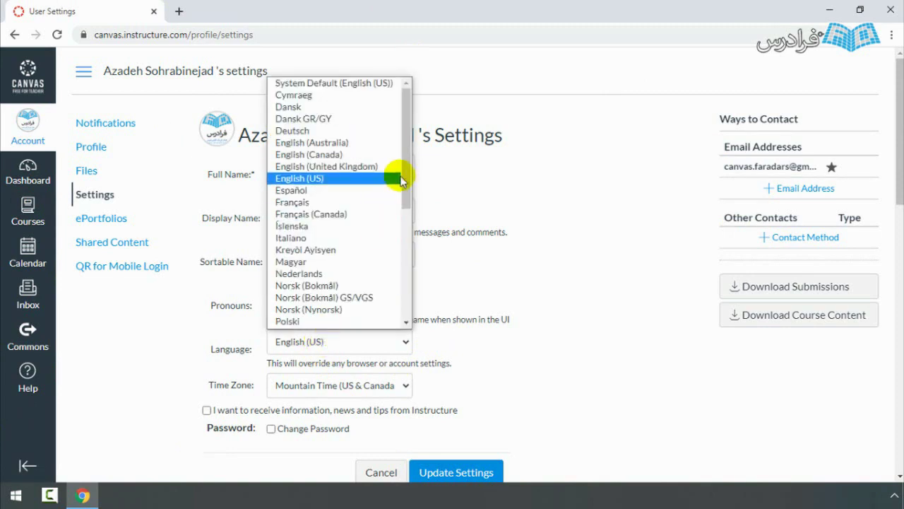
{"action": "left_click_drag", "start_coordinate": [400, 177], "coordinate": [404, 283]}
{"action": "left_click", "coordinate": [311, 281]}
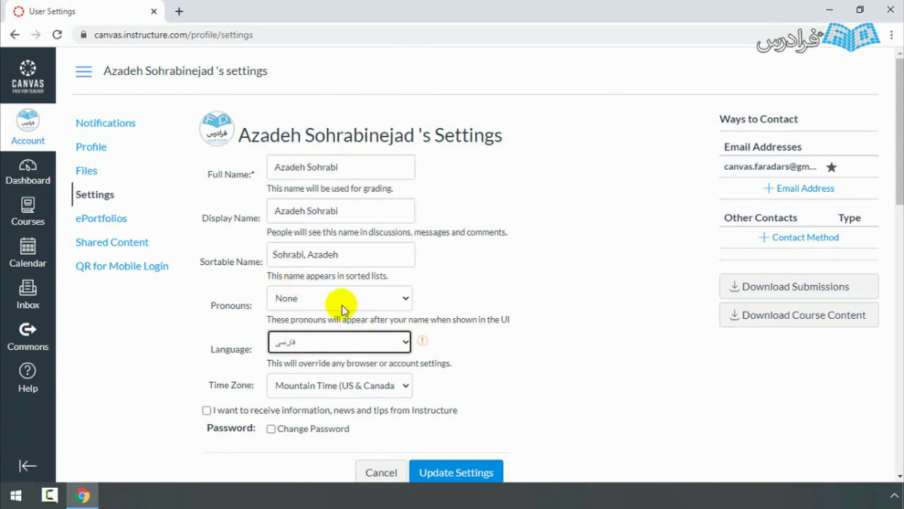
Step: Choose the Tehran time zone and save the account settings
{"action": "mouse_move", "coordinate": [423, 341]}
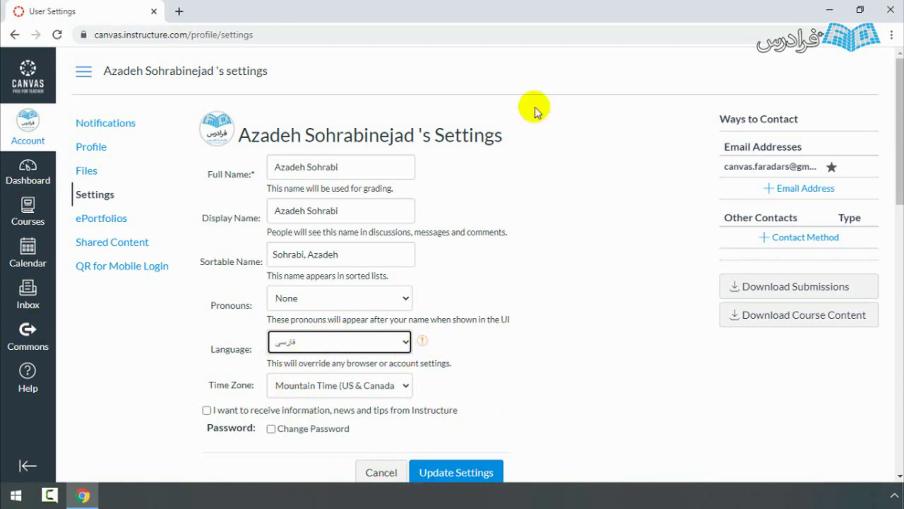
{"action": "left_click", "coordinate": [339, 385]}
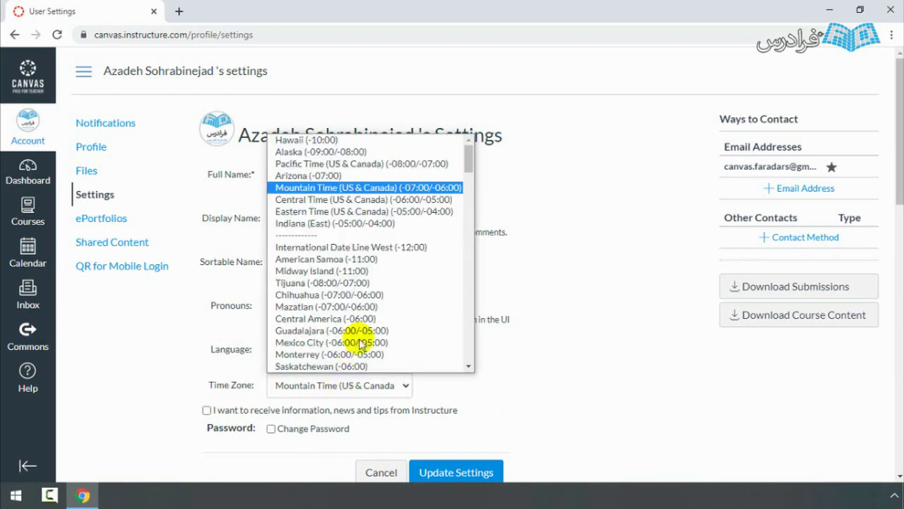
{"action": "scroll", "coordinate": [353, 344], "scroll_direction": "down", "scroll_amount": 15}
{"action": "key", "text": "Escape"}
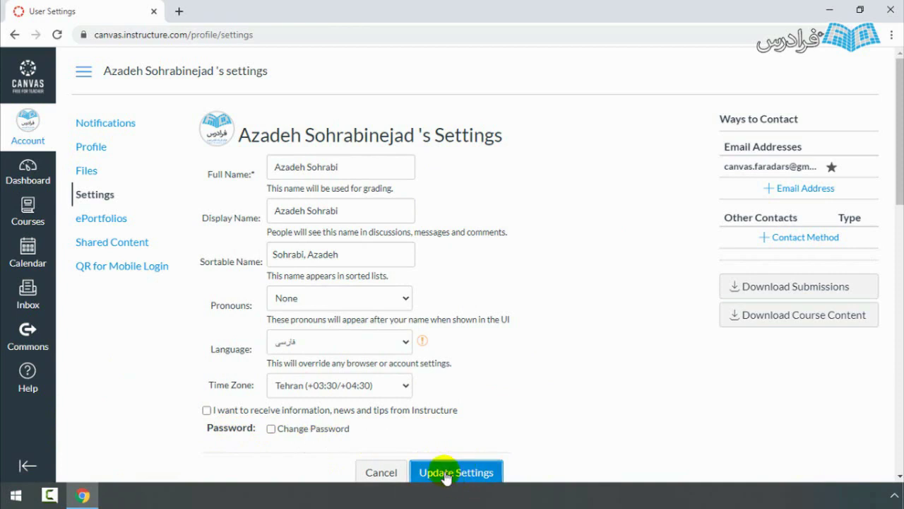
{"action": "left_click", "coordinate": [447, 477]}
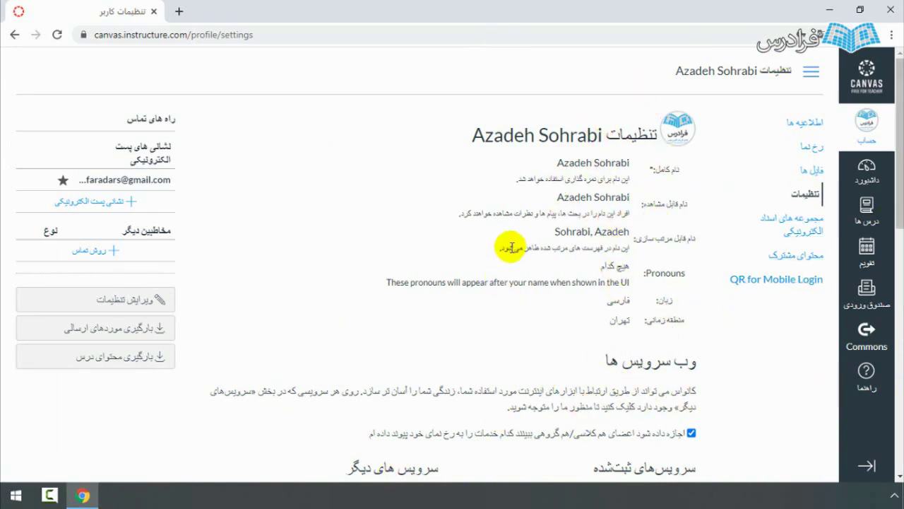
Step: Change the language from Persian back to English (US) and update the settings
{"action": "left_click", "coordinate": [141, 299]}
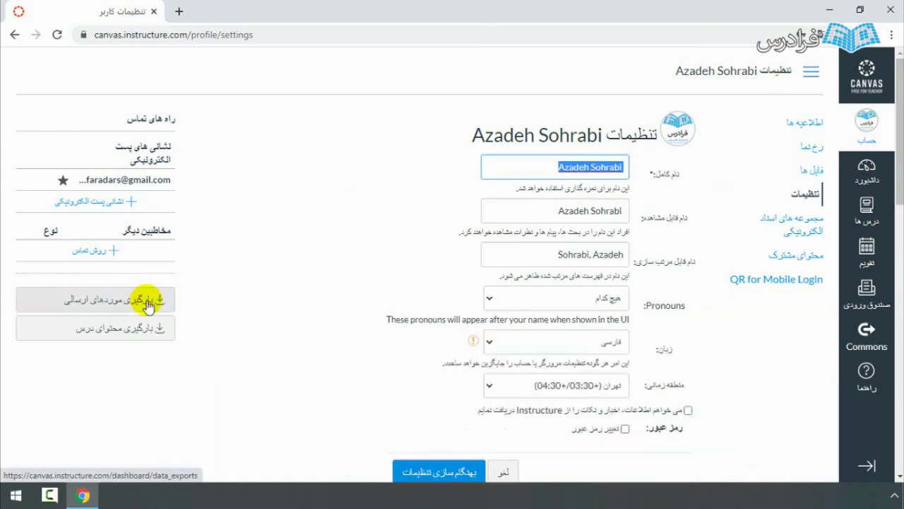
{"action": "left_click", "coordinate": [550, 341]}
{"action": "scroll", "coordinate": [558, 283], "scroll_direction": "down", "scroll_amount": 1}
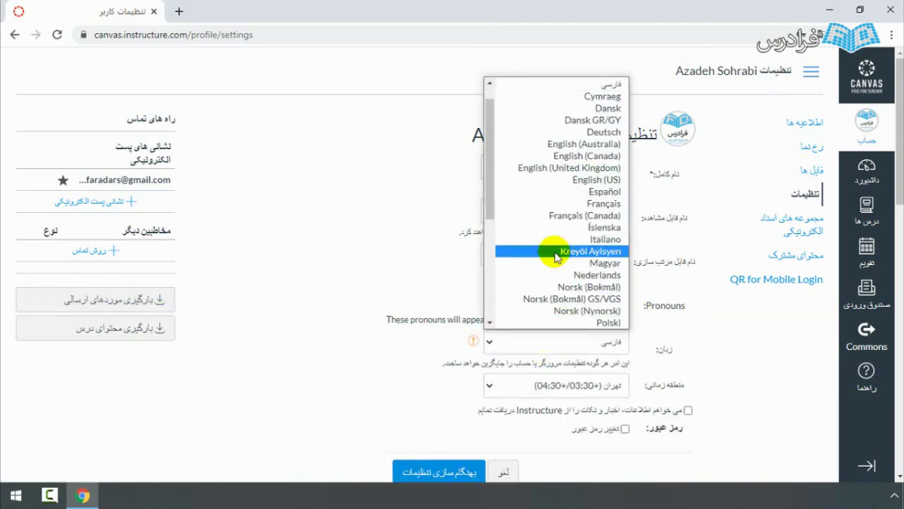
{"action": "left_click", "coordinate": [570, 180]}
{"action": "left_click", "coordinate": [454, 470]}
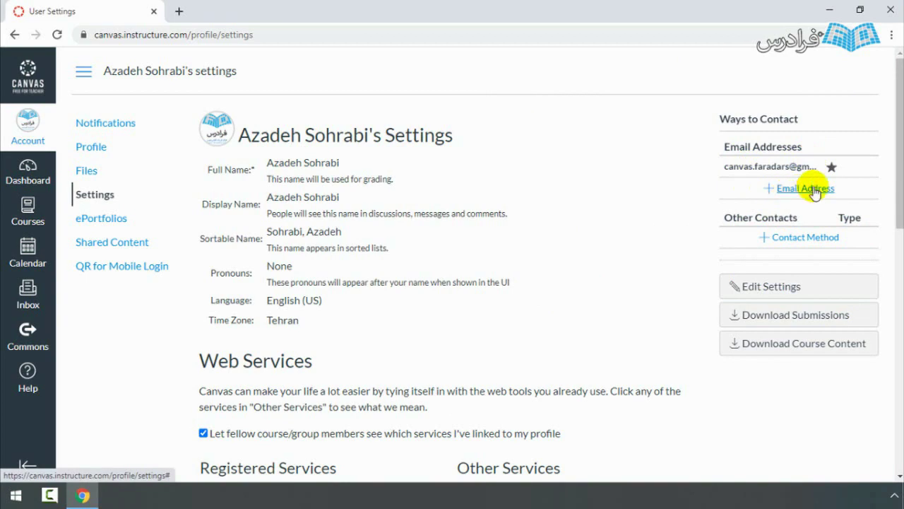
Step: Register the suggested autofill e-mail as a second contact address and acknowledge the confirmation notice
{"action": "left_click", "coordinate": [813, 189]}
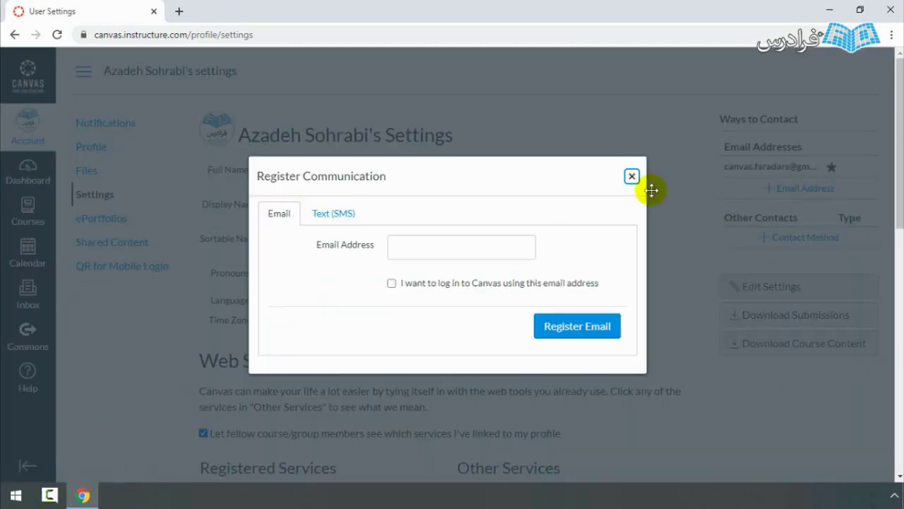
{"action": "left_click", "coordinate": [407, 249]}
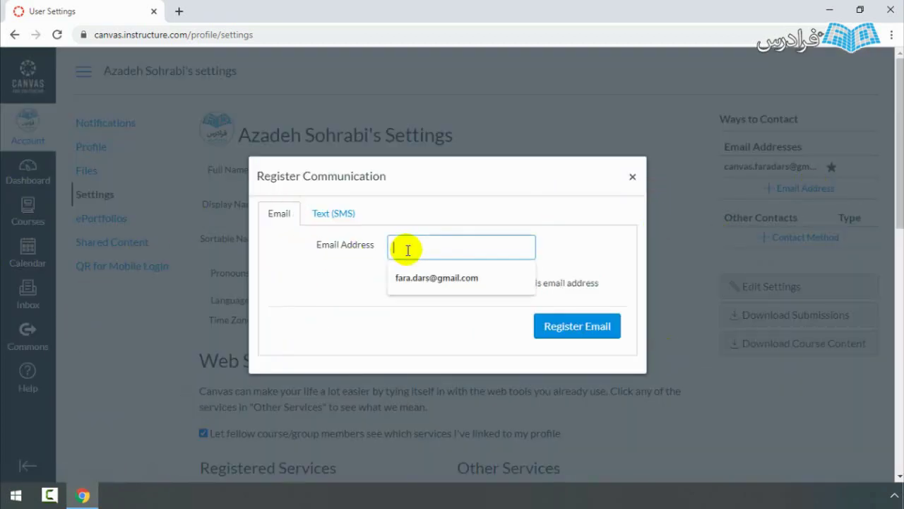
{"action": "left_click", "coordinate": [363, 268]}
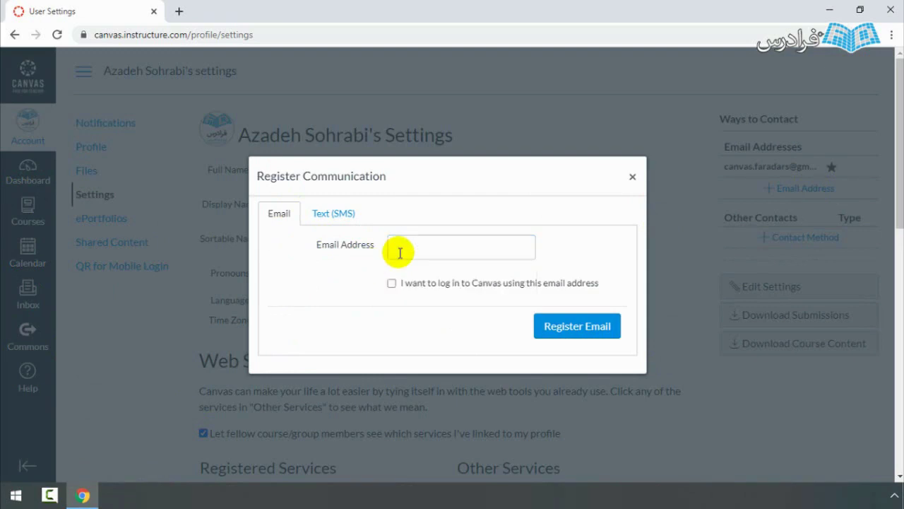
{"action": "left_click", "coordinate": [400, 253]}
{"action": "left_click", "coordinate": [403, 275]}
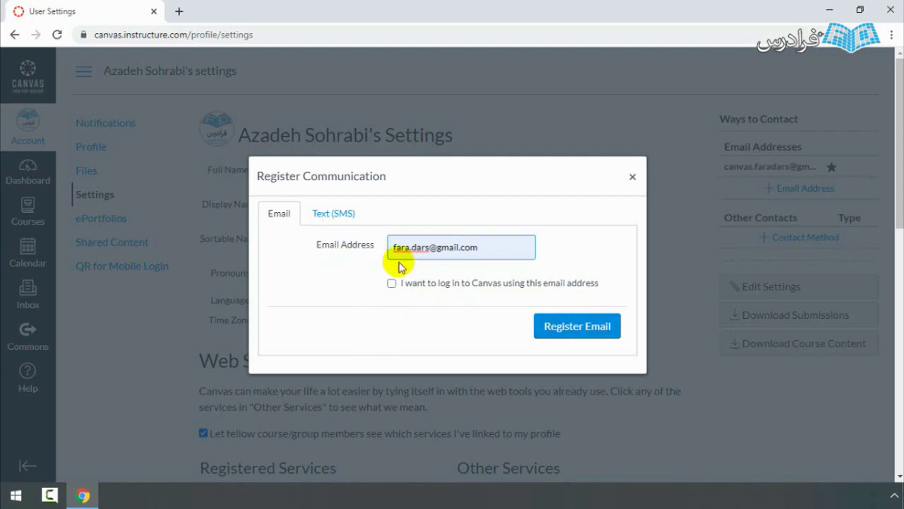
{"action": "left_click", "coordinate": [575, 328]}
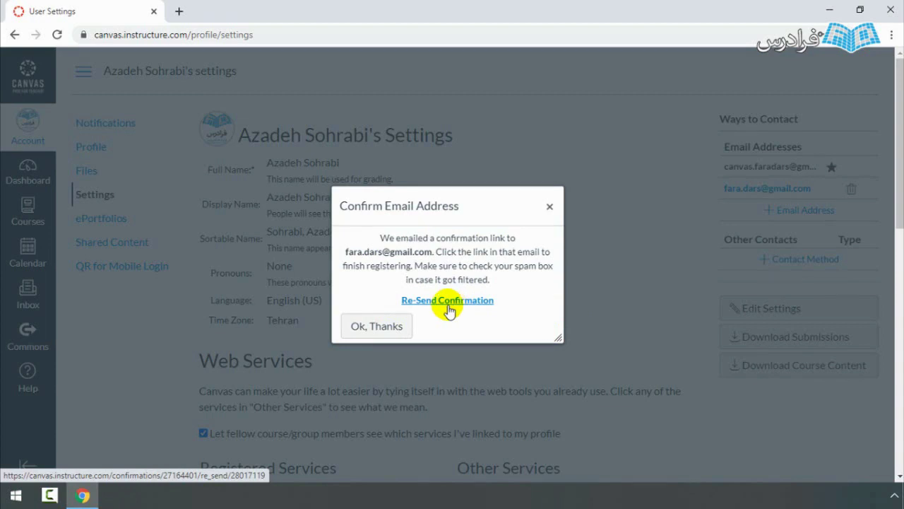
{"action": "left_click", "coordinate": [375, 325]}
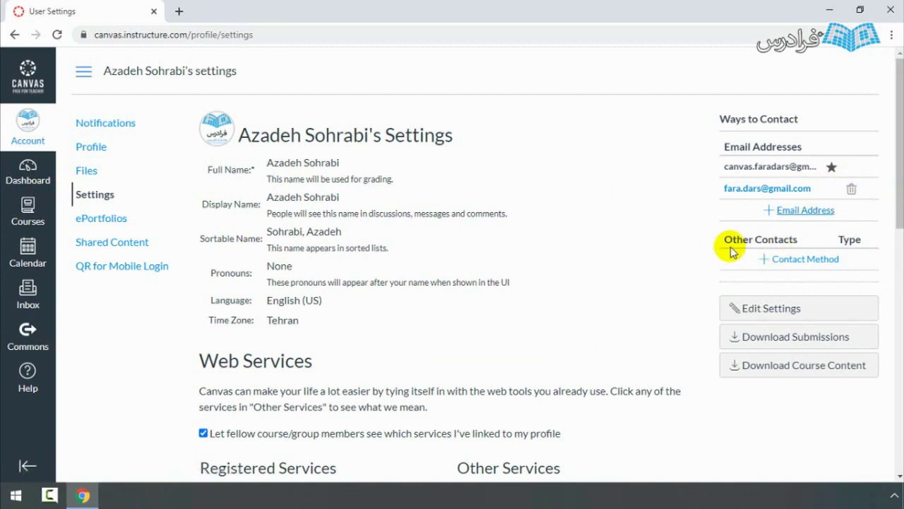
{"action": "left_click", "coordinate": [805, 259]}
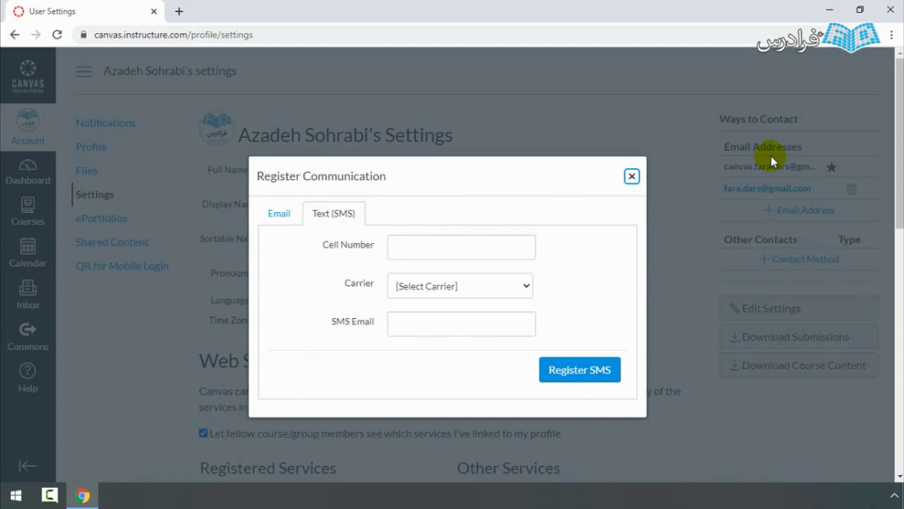
{"action": "left_click", "coordinate": [286, 210]}
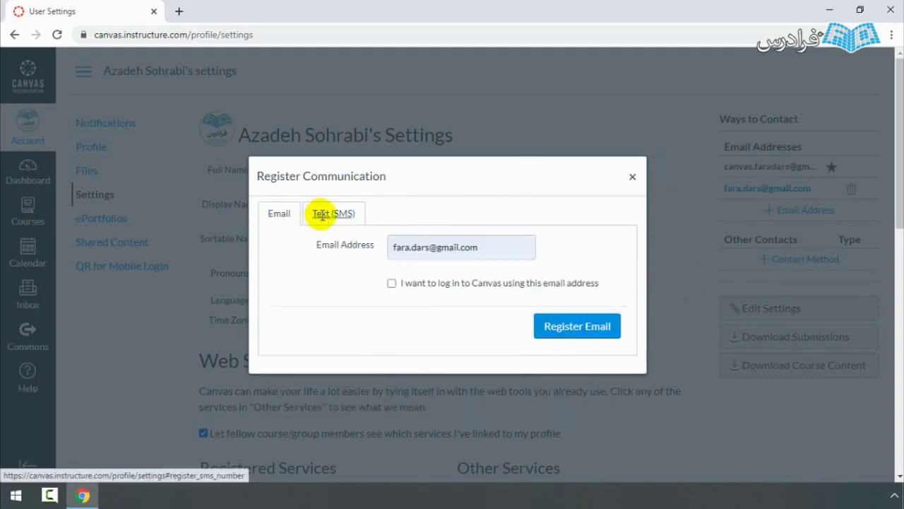
{"action": "left_click", "coordinate": [315, 216]}
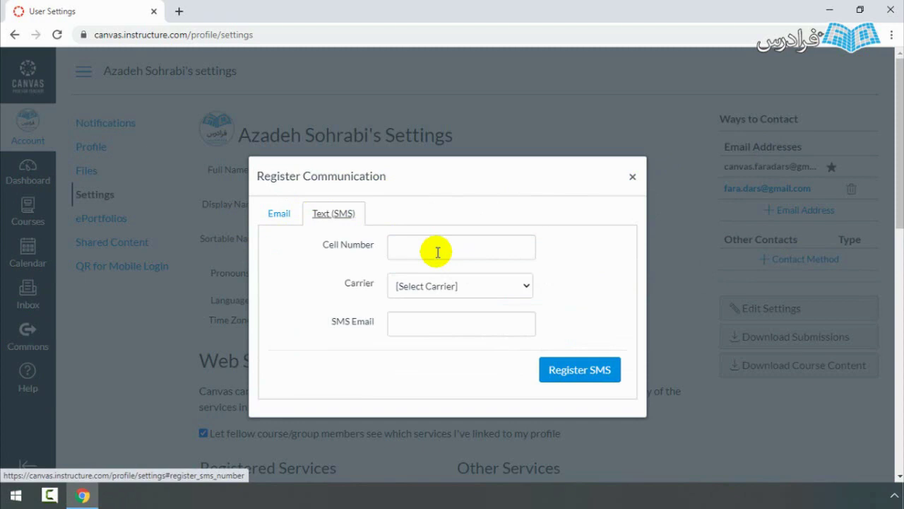
{"action": "left_click", "coordinate": [438, 252]}
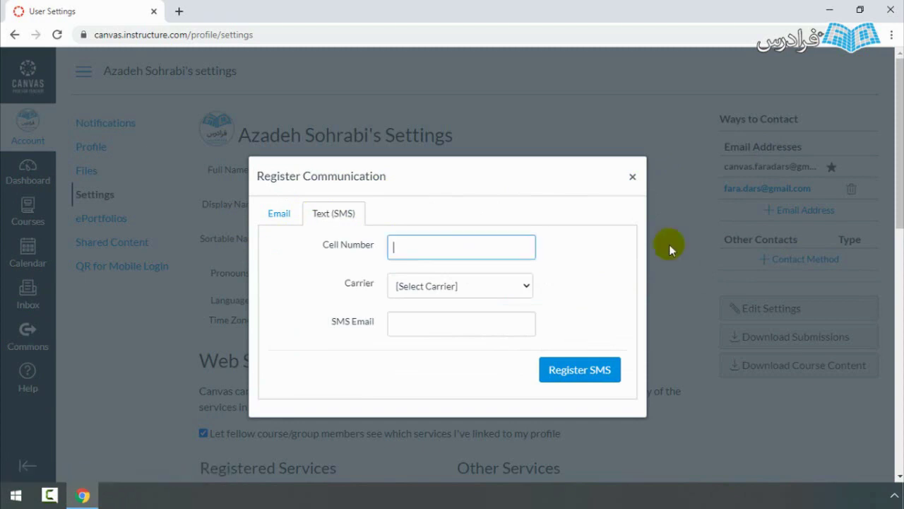
{"action": "left_click", "coordinate": [464, 286]}
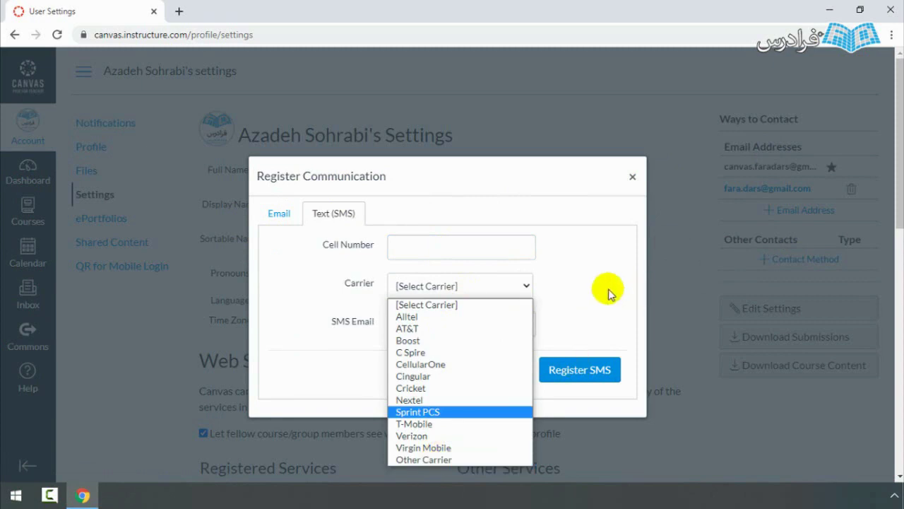
{"action": "left_click", "coordinate": [517, 369]}
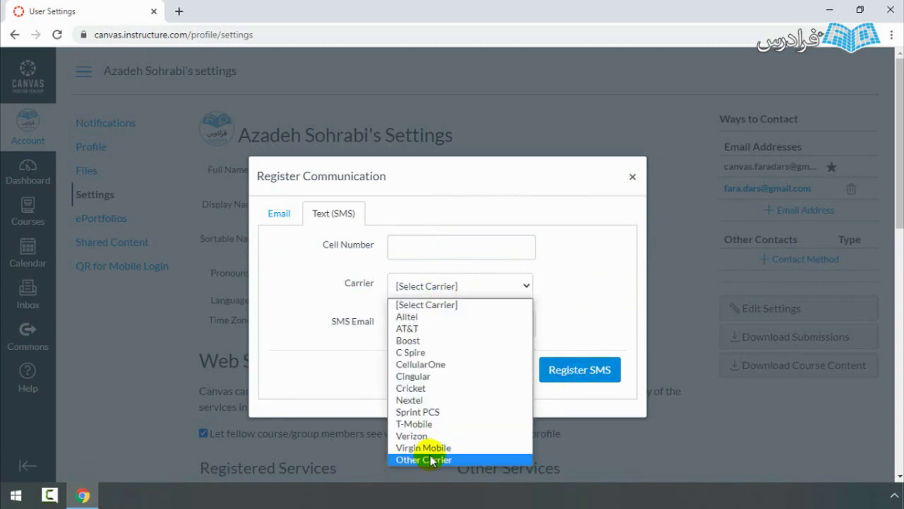
{"action": "left_click", "coordinate": [620, 307]}
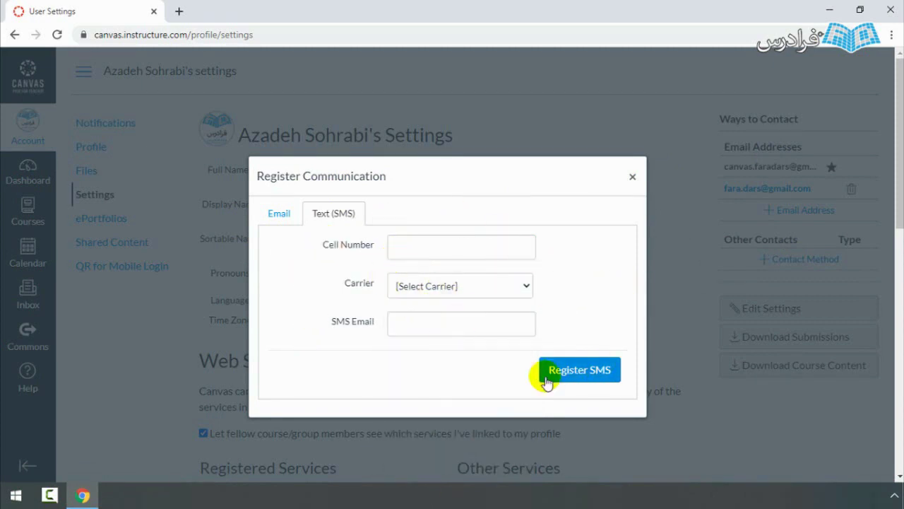
{"action": "left_click", "coordinate": [578, 378]}
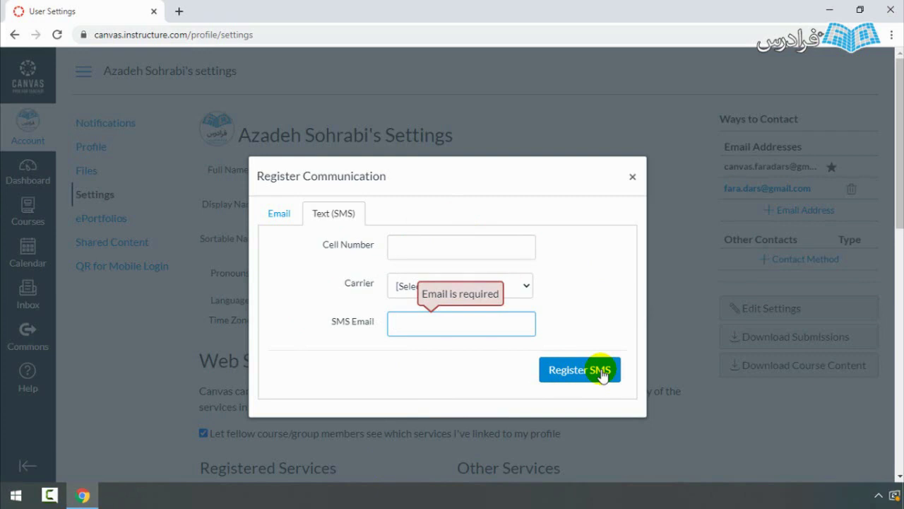
{"action": "left_click", "coordinate": [633, 177]}
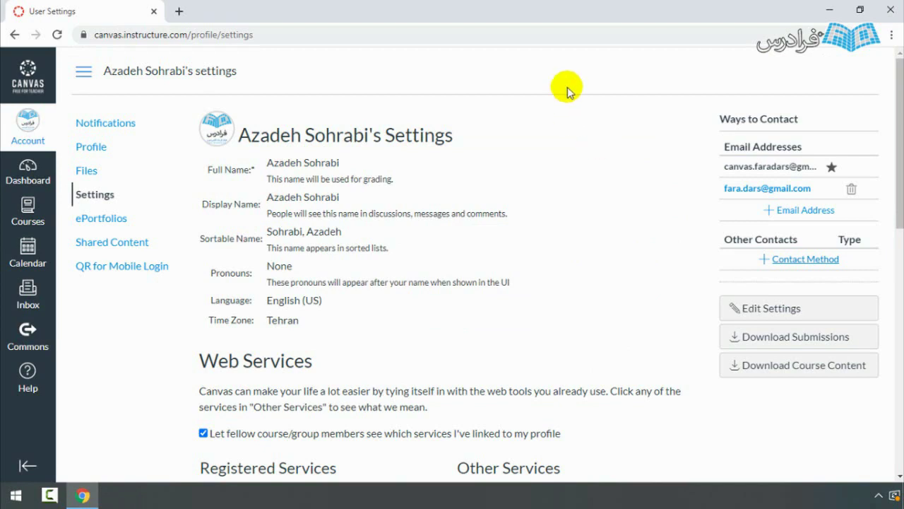
Step: Open Notifications and look over the Notification Preferences page
{"action": "left_click", "coordinate": [98, 128]}
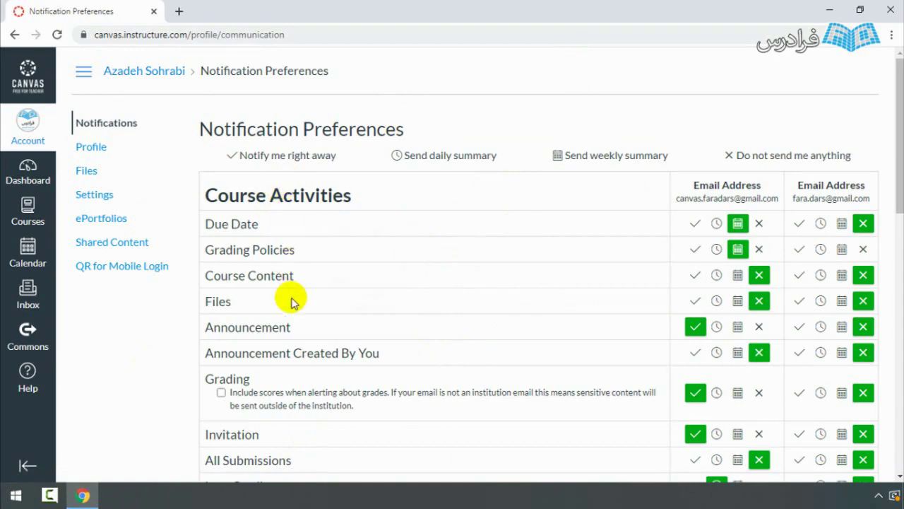
{"action": "scroll", "coordinate": [317, 264], "scroll_direction": "down", "scroll_amount": 10}
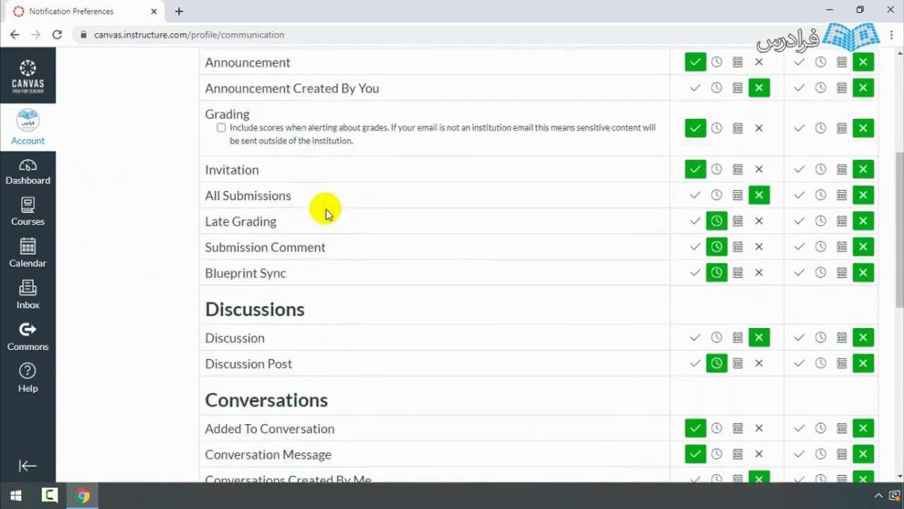
{"action": "scroll", "coordinate": [371, 406], "scroll_direction": "up", "scroll_amount": 10}
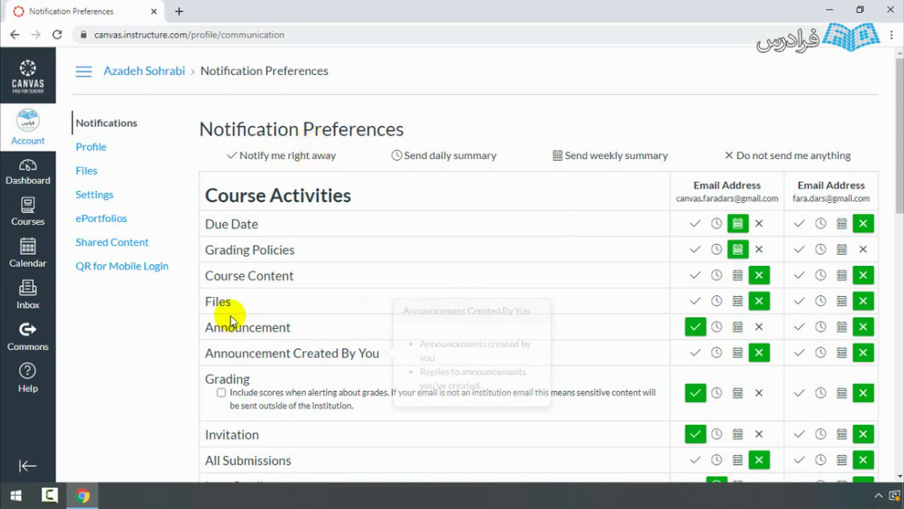
Step: Cycle the first address's Files notifications through immediate, daily, weekly and off
{"action": "left_click", "coordinate": [695, 301]}
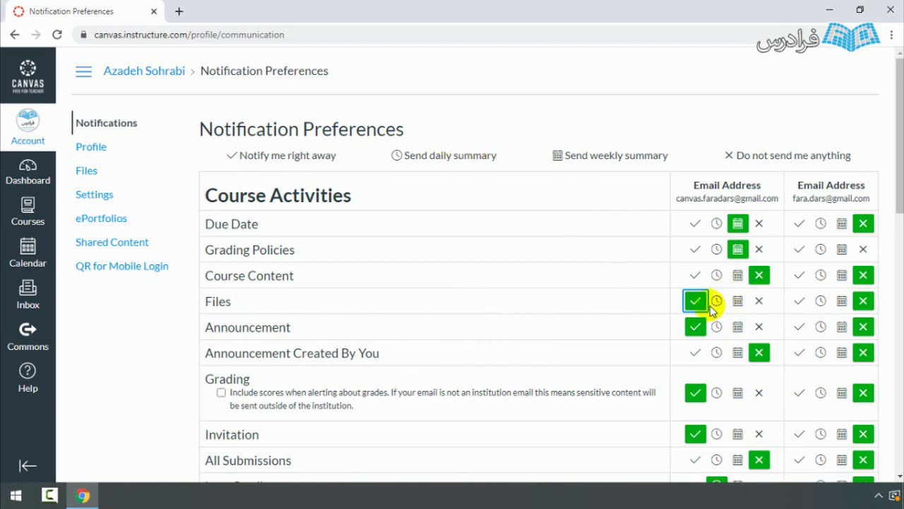
{"action": "left_click", "coordinate": [715, 304]}
{"action": "left_click", "coordinate": [739, 302]}
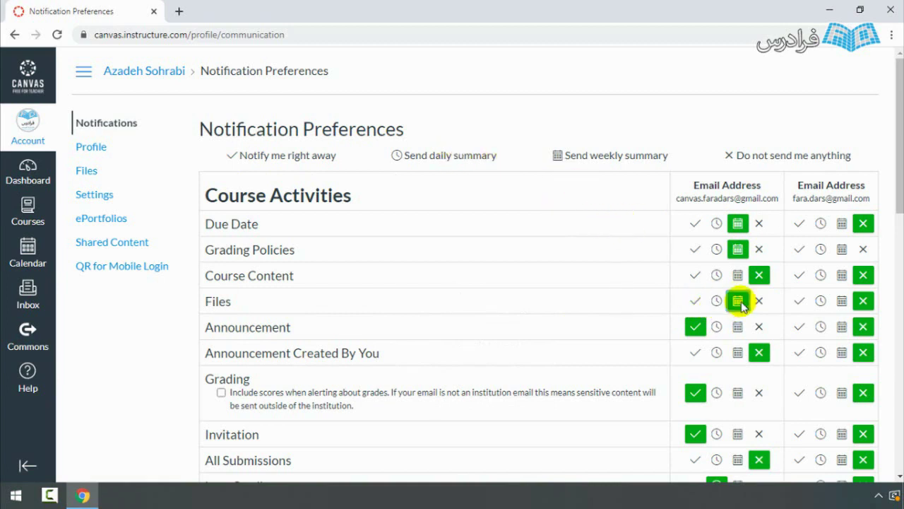
{"action": "left_click", "coordinate": [758, 301]}
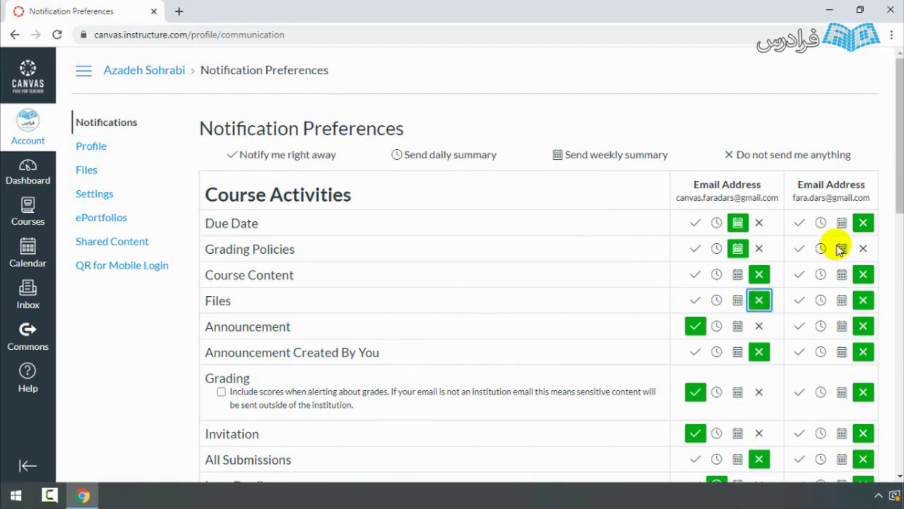
{"action": "scroll", "coordinate": [844, 268], "scroll_direction": "down", "scroll_amount": 5}
{"action": "scroll", "coordinate": [846, 273], "scroll_direction": "down", "scroll_amount": 3}
{"action": "scroll", "coordinate": [876, 395], "scroll_direction": "down", "scroll_amount": 2}
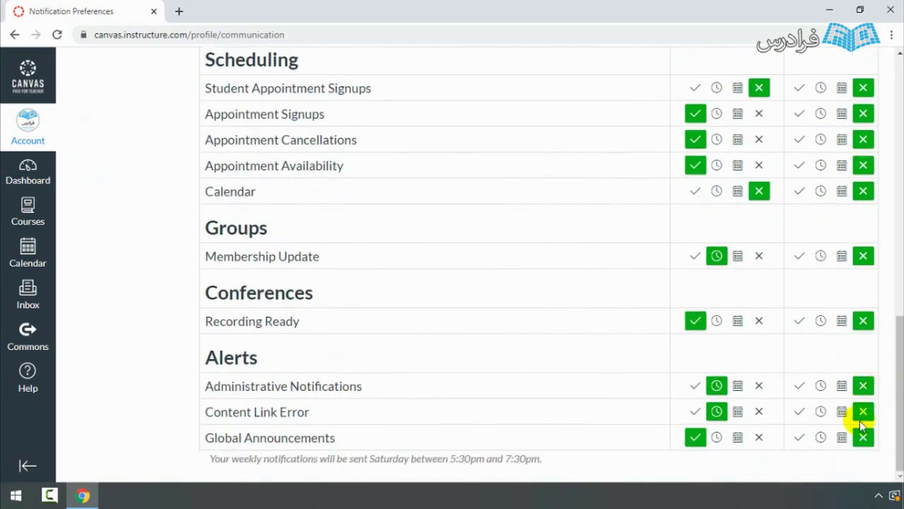
{"action": "scroll", "coordinate": [864, 411], "scroll_direction": "up", "scroll_amount": 15}
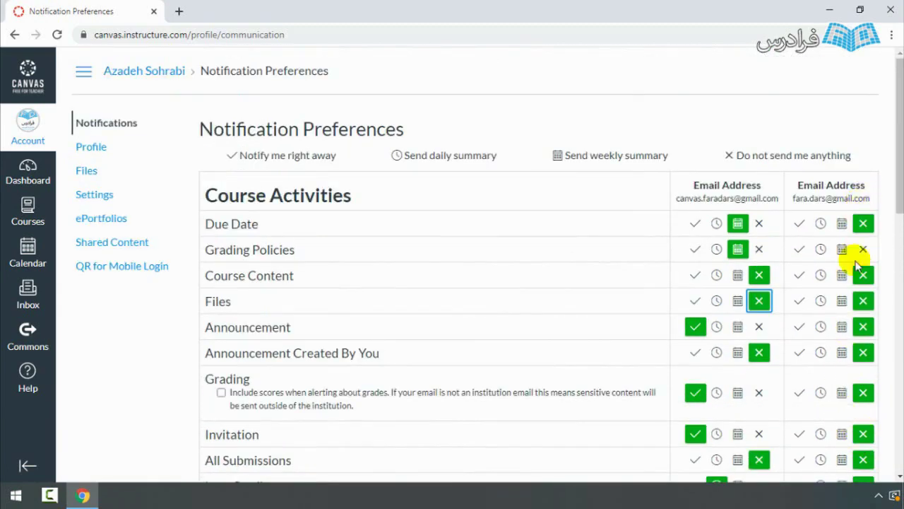
{"action": "scroll", "coordinate": [851, 318], "scroll_direction": "down", "scroll_amount": 10}
{"action": "scroll", "coordinate": [844, 371], "scroll_direction": "up", "scroll_amount": 10}
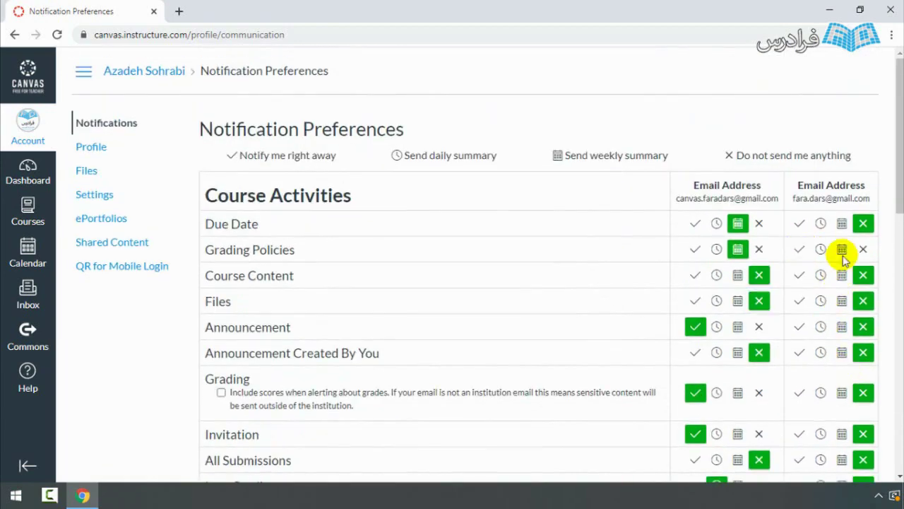
Step: Send Course Content notifications immediately to the second address, then return to account Settings
{"action": "left_click", "coordinate": [799, 275]}
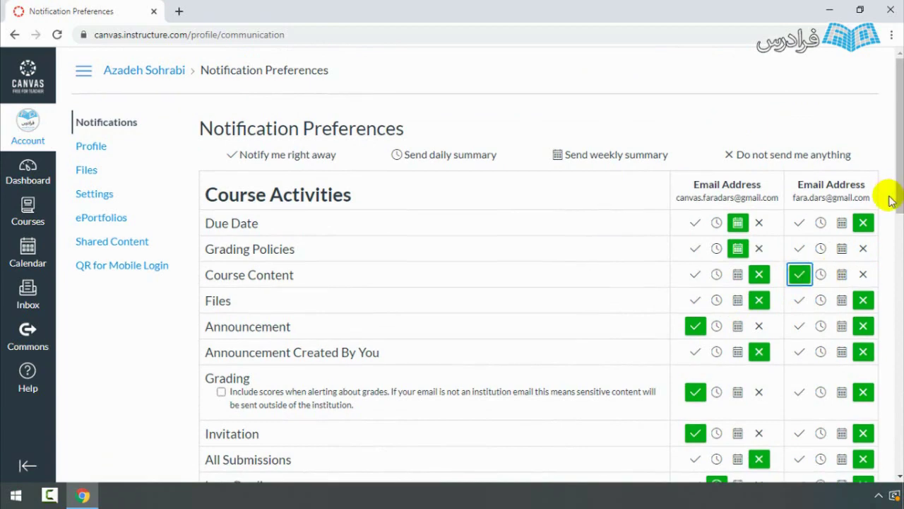
{"action": "scroll", "coordinate": [890, 198], "scroll_direction": "down", "scroll_amount": 2}
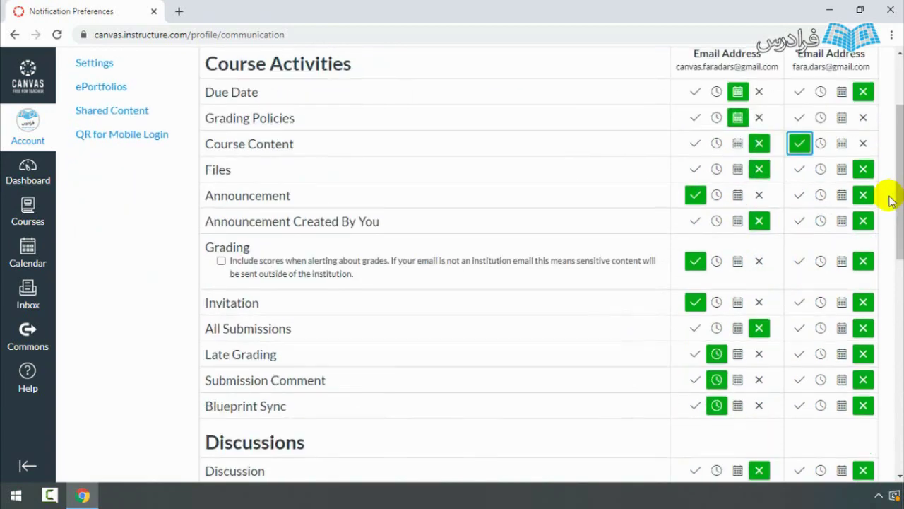
{"action": "scroll", "coordinate": [890, 200], "scroll_direction": "up", "scroll_amount": 2}
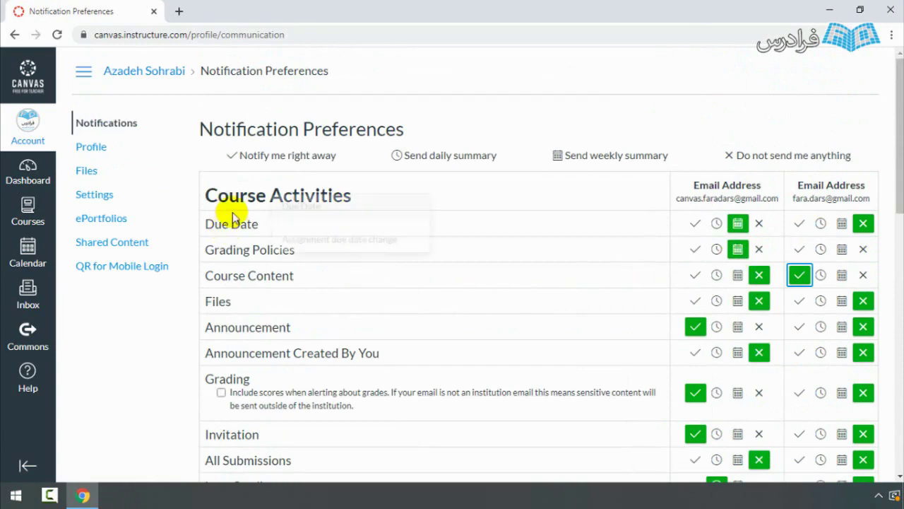
{"action": "scroll", "coordinate": [233, 202], "scroll_direction": "down", "scroll_amount": 4}
{"action": "scroll", "coordinate": [237, 201], "scroll_direction": "down", "scroll_amount": 8}
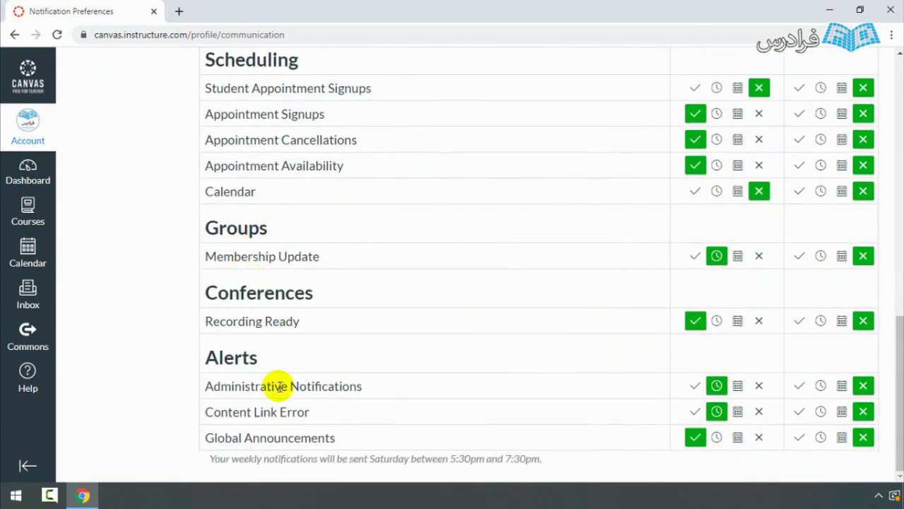
{"action": "scroll", "coordinate": [294, 401], "scroll_direction": "up", "scroll_amount": 8}
{"action": "scroll", "coordinate": [299, 389], "scroll_direction": "down", "scroll_amount": 7}
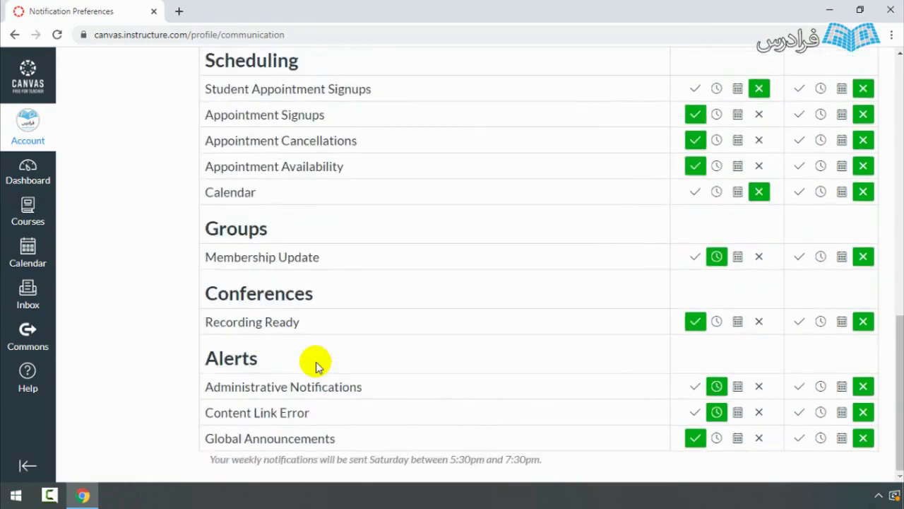
{"action": "scroll", "coordinate": [317, 363], "scroll_direction": "up", "scroll_amount": 4}
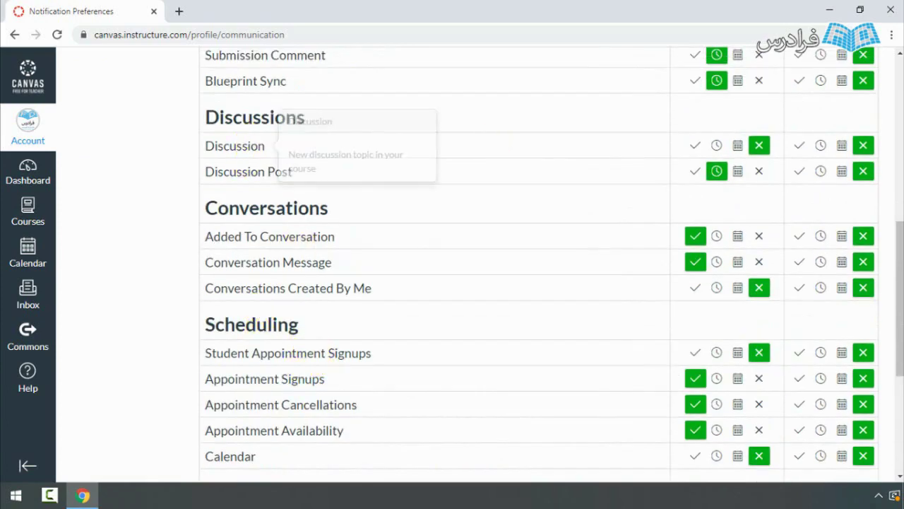
{"action": "scroll", "coordinate": [660, 191], "scroll_direction": "down", "scroll_amount": 4}
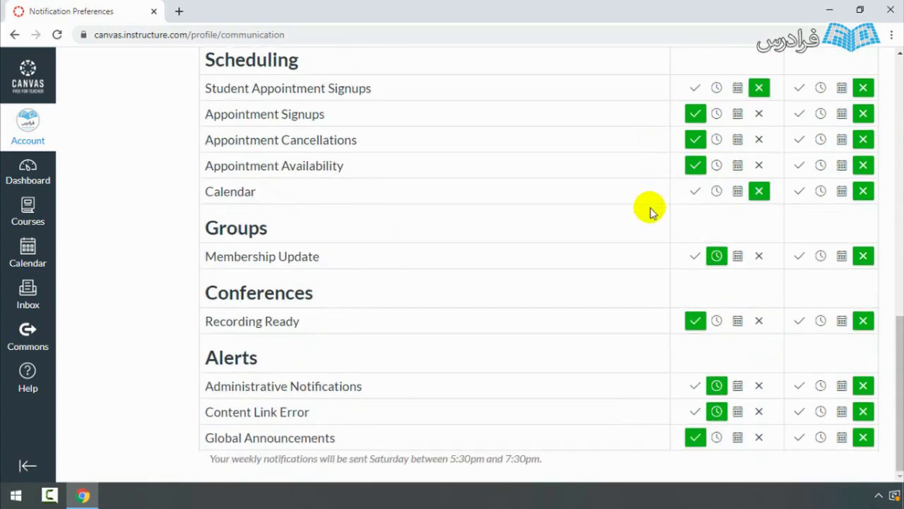
{"action": "scroll", "coordinate": [372, 436], "scroll_direction": "up", "scroll_amount": 15}
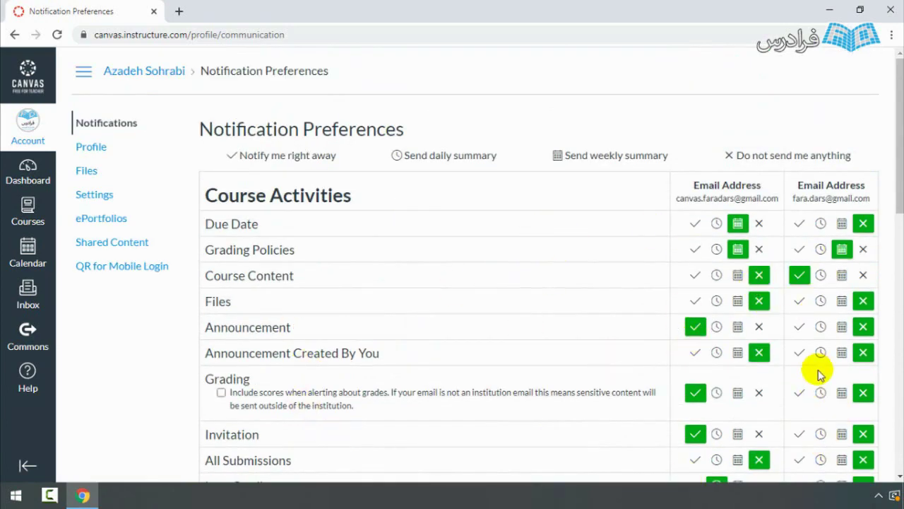
{"action": "left_click", "coordinate": [103, 197]}
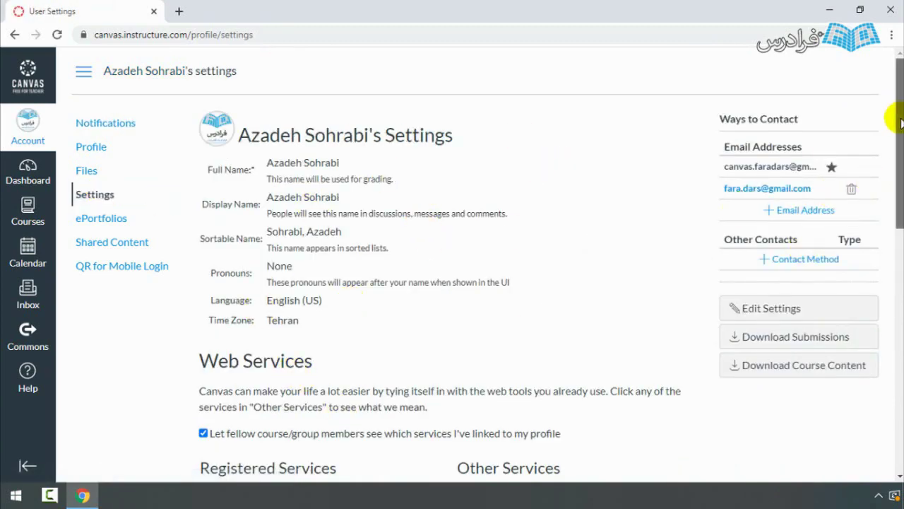
Step: Start connecting Google Drive, close its authorization prompt, and scroll down to Feature Options
{"action": "left_click_drag", "start_coordinate": [897, 120], "coordinate": [897, 139]}
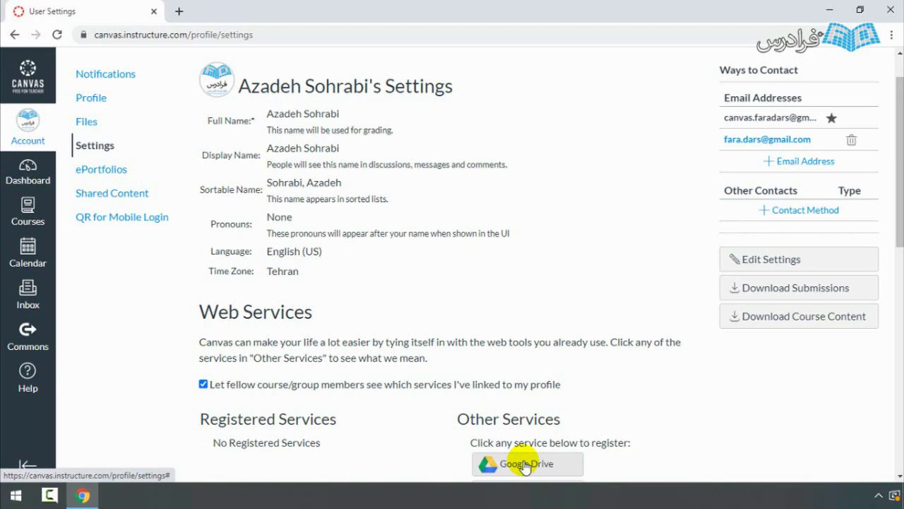
{"action": "left_click", "coordinate": [524, 464]}
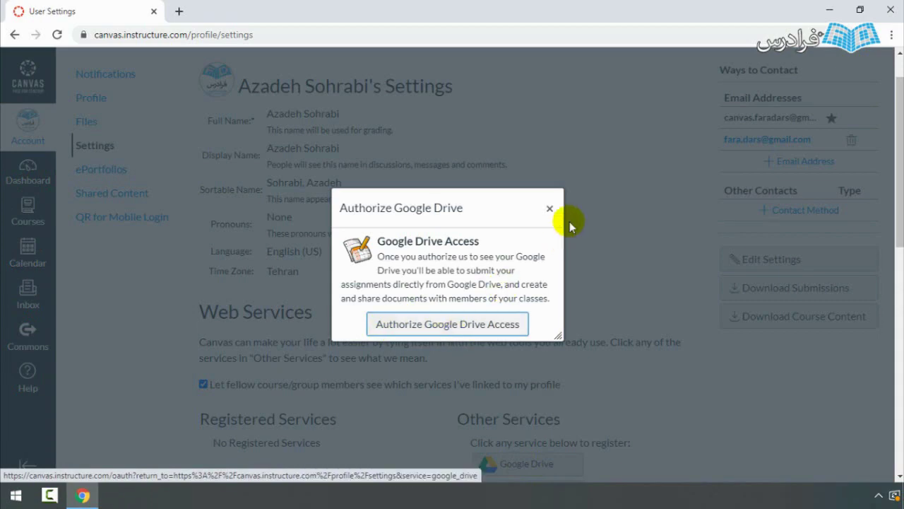
{"action": "left_click", "coordinate": [548, 208]}
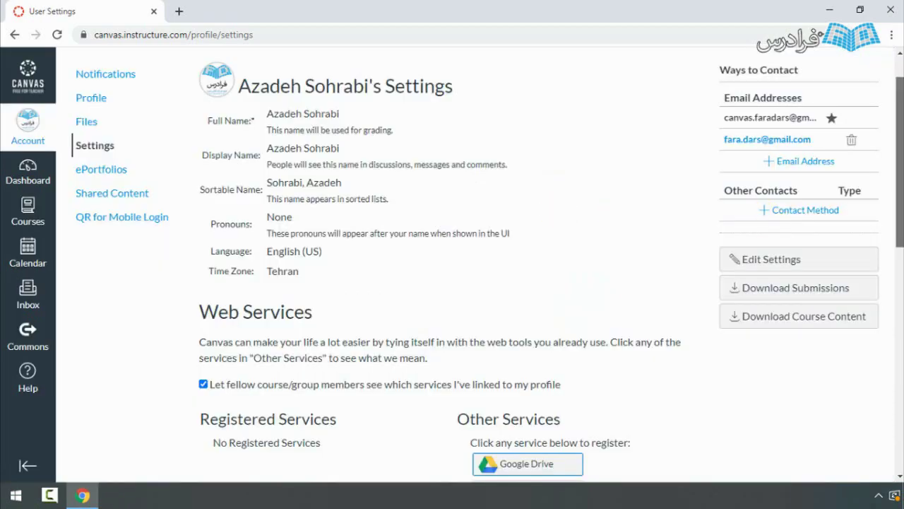
{"action": "left_click_drag", "start_coordinate": [900, 198], "coordinate": [896, 494]}
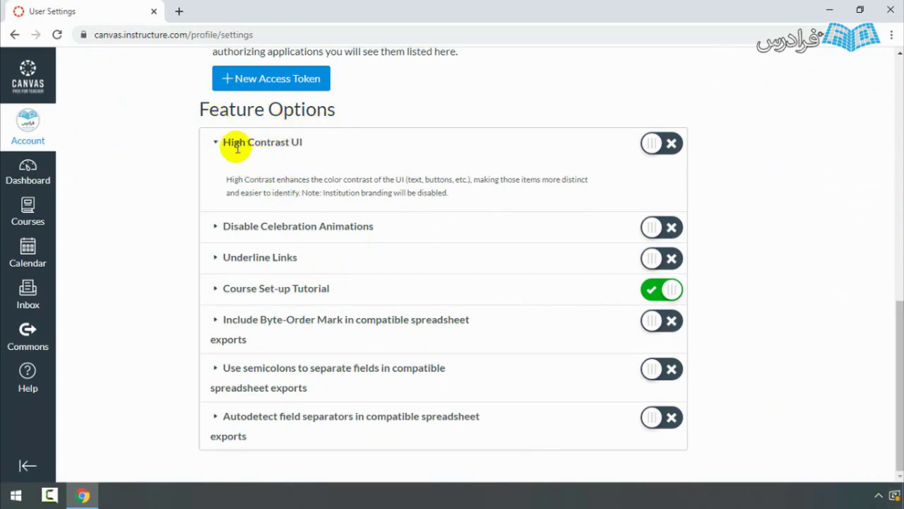
Step: Collapse the High Contrast UI description, expand it again, then collapse it once more
{"action": "left_click", "coordinate": [216, 142]}
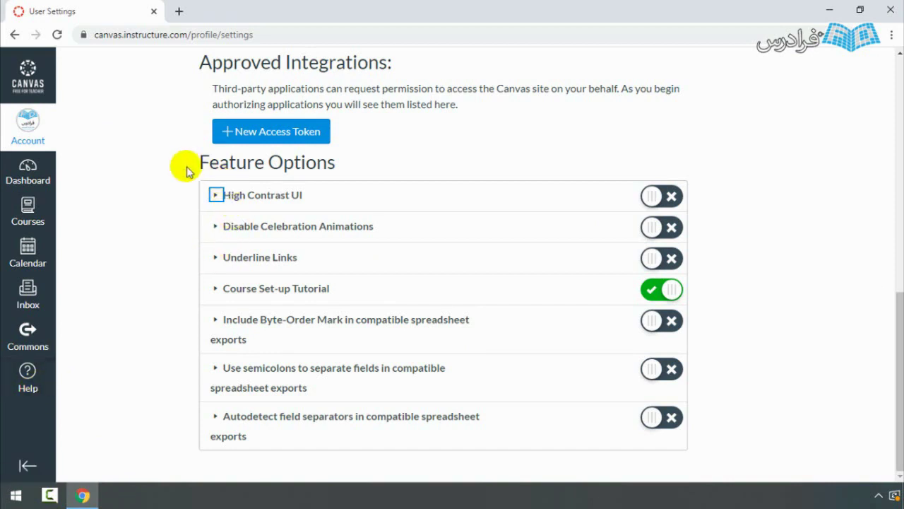
{"action": "left_click", "coordinate": [216, 196]}
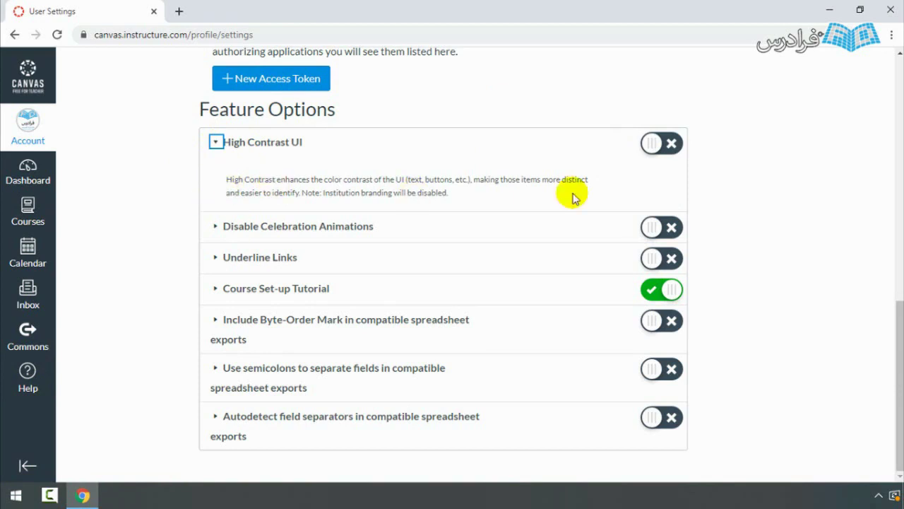
{"action": "left_click", "coordinate": [216, 142]}
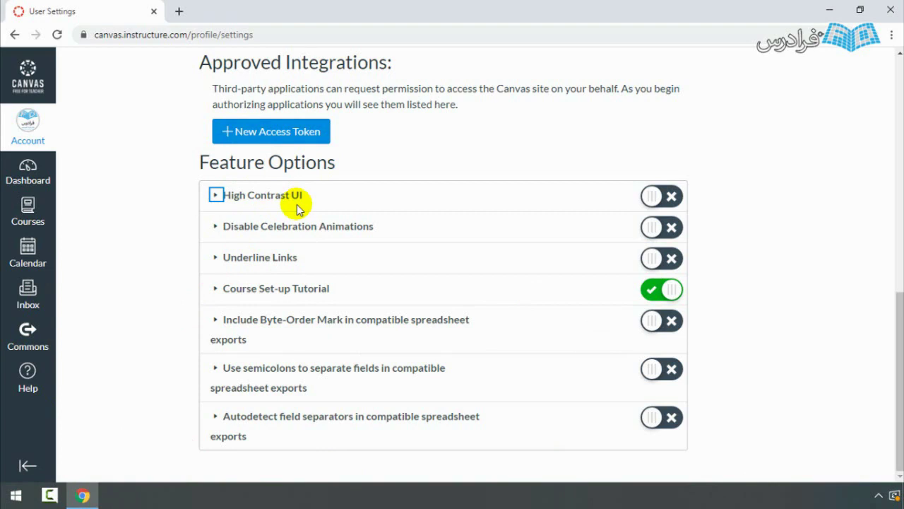
{"action": "left_click", "coordinate": [657, 202]}
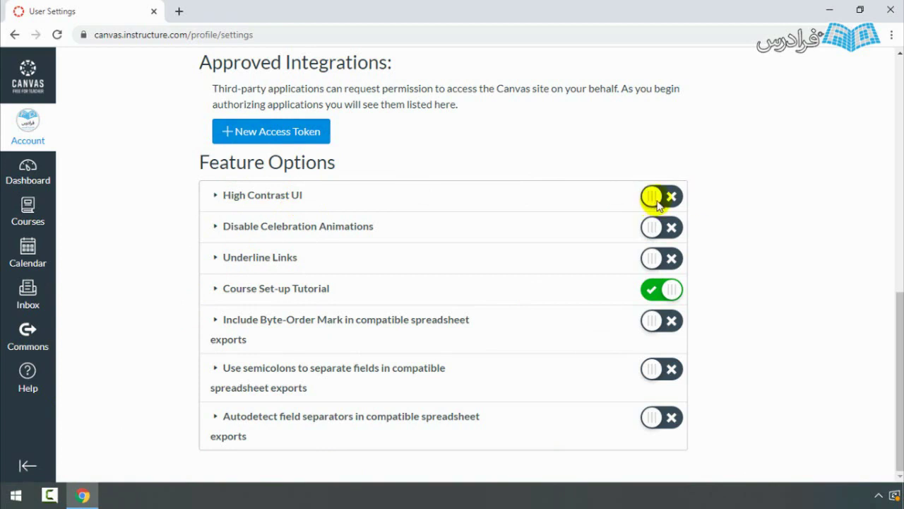
{"action": "left_click", "coordinate": [657, 197]}
{"action": "left_click", "coordinate": [657, 198]}
{"action": "left_click", "coordinate": [657, 198]}
{"action": "left_click", "coordinate": [657, 198]}
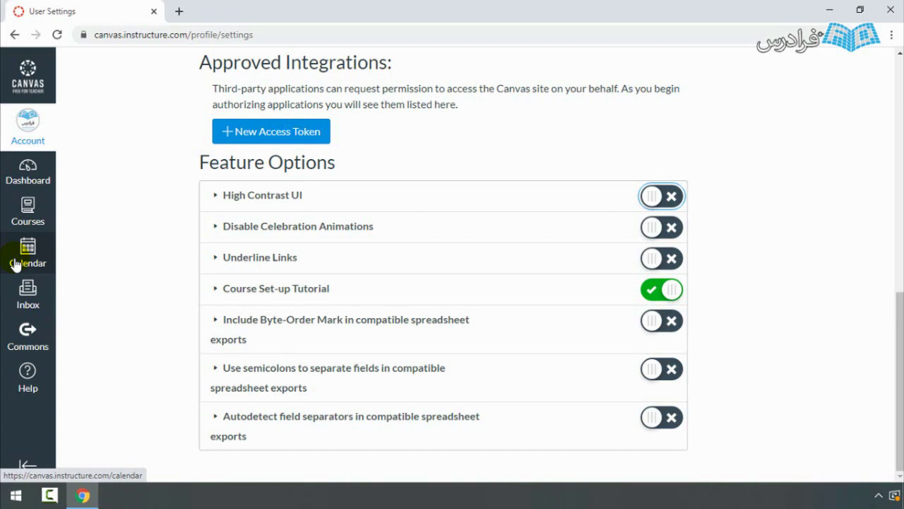
Step: Switch the Course Set-up Tutorial feature option toggle off
{"action": "left_click", "coordinate": [658, 292]}
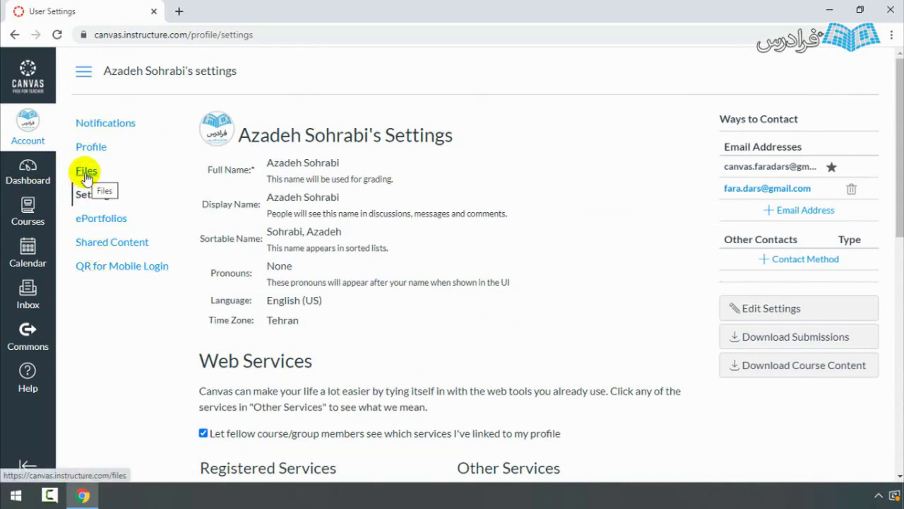
Step: Visit personal Files, then return to the Dashboard listing Your Guided Course Template as unpublished
{"action": "left_click", "coordinate": [86, 173]}
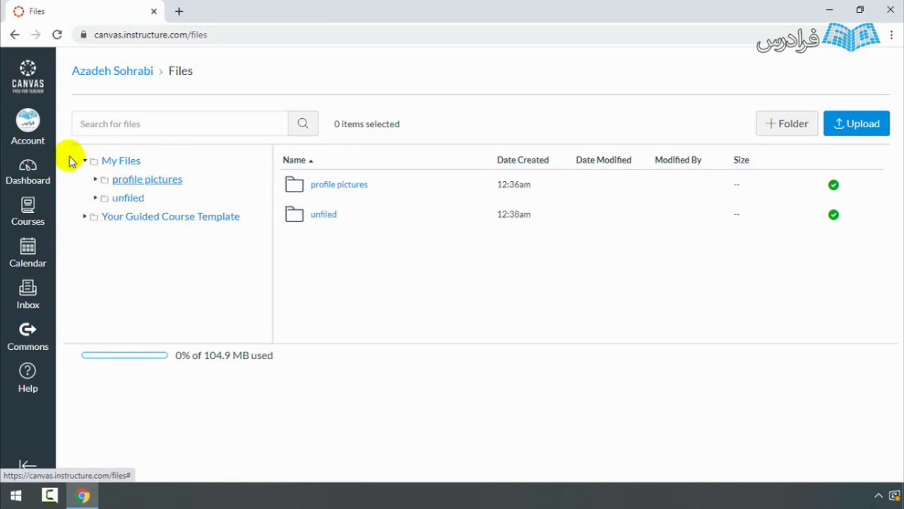
{"action": "left_click", "coordinate": [30, 173]}
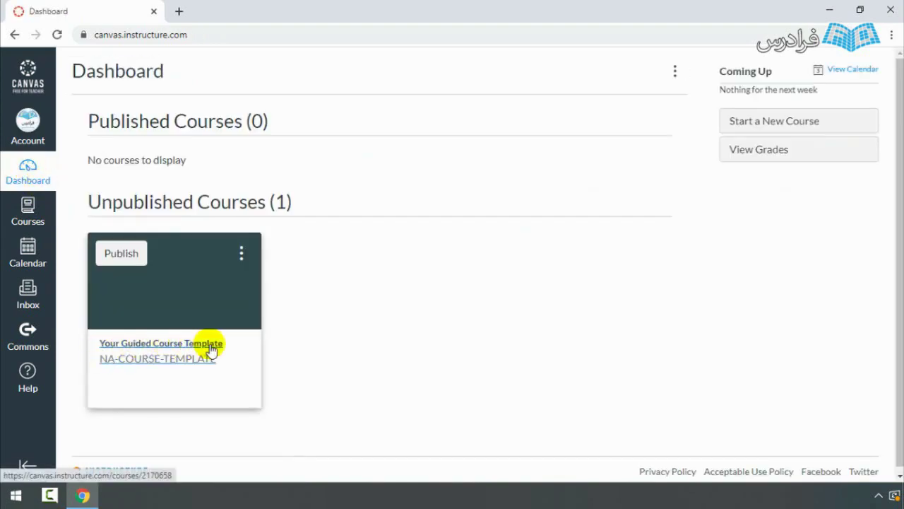
Step: Go back to the My Files page with the profile pictures and unfiled folders
{"action": "left_click", "coordinate": [14, 34]}
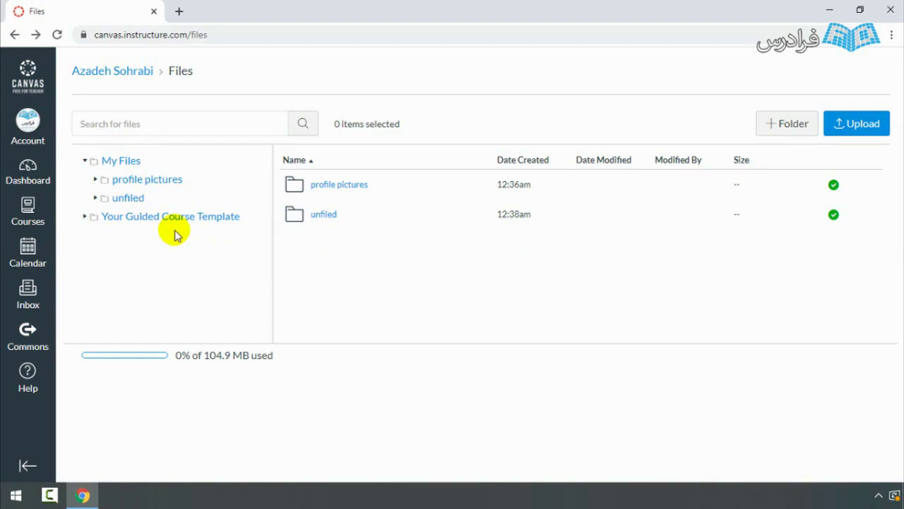
Step: Look inside the profile pictures folder, then open ePortfolios from the Account tray
{"action": "left_click", "coordinate": [134, 181]}
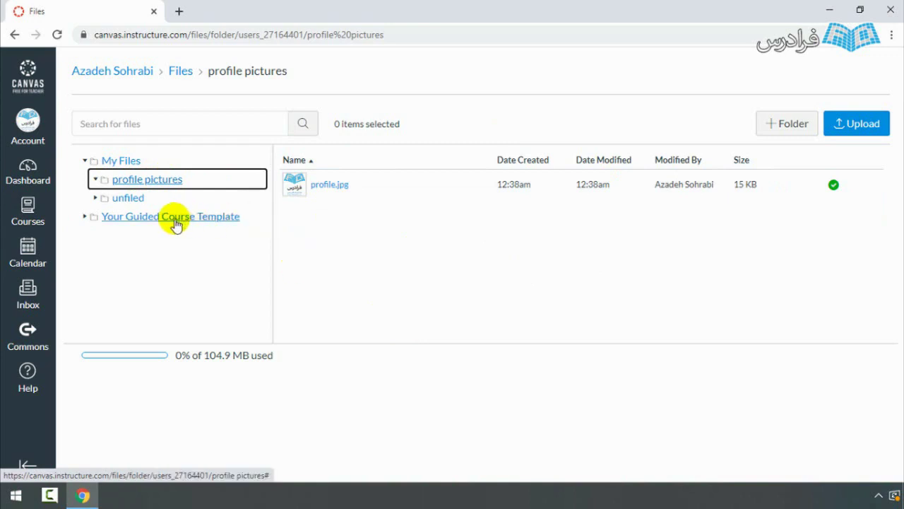
{"action": "key", "text": "alt+Left"}
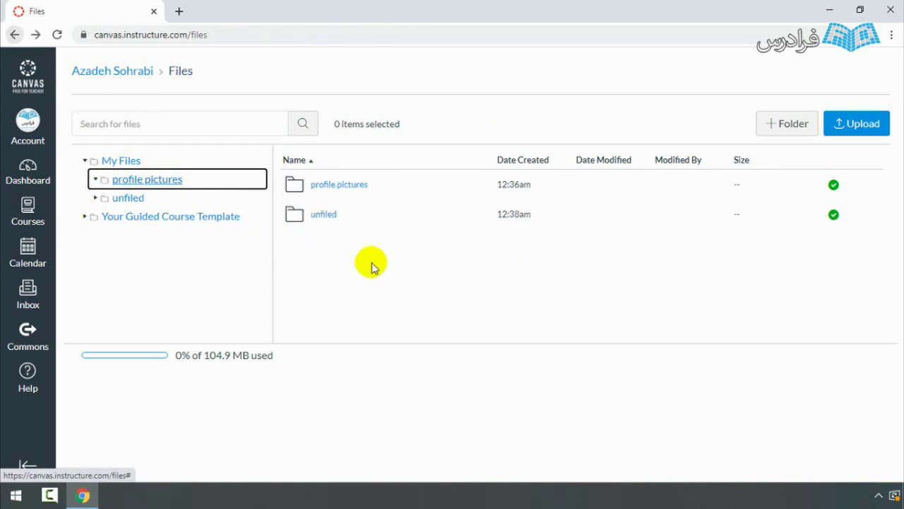
{"action": "left_click", "coordinate": [21, 138]}
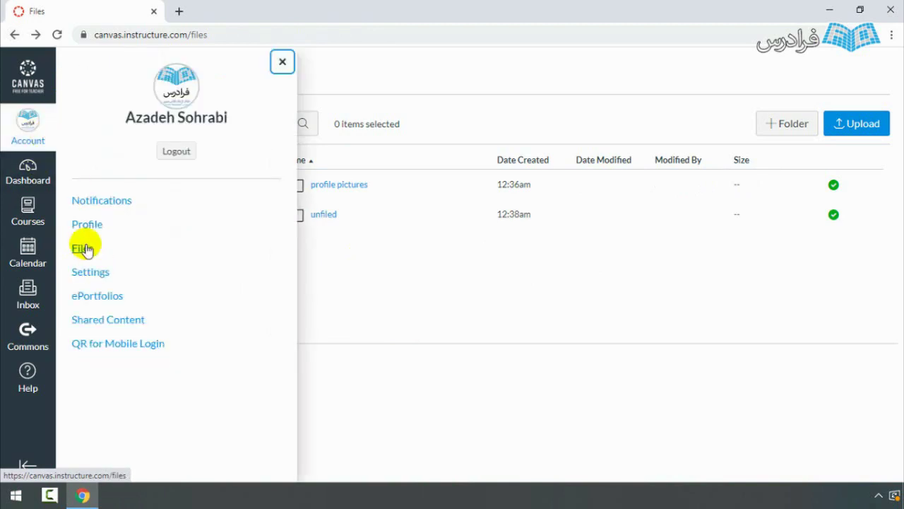
{"action": "left_click", "coordinate": [94, 300]}
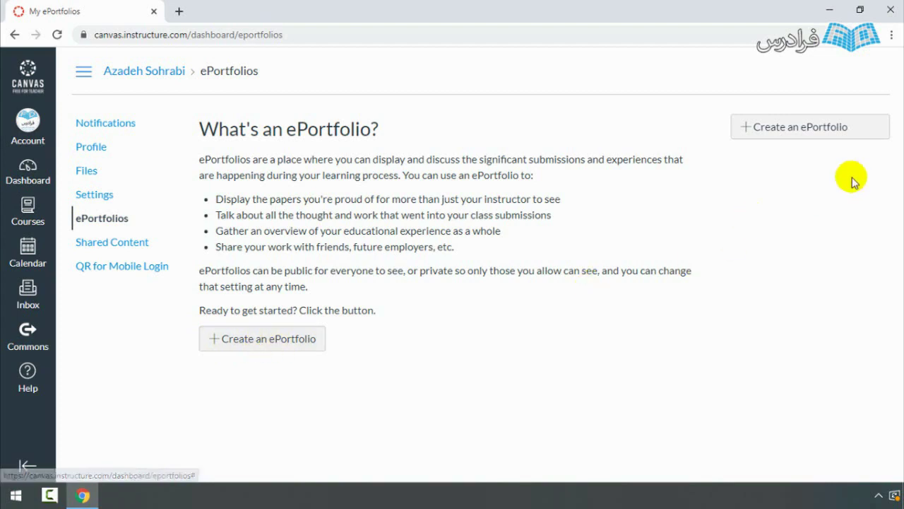
Step: Create a new ePortfolio named My Portfolio and land on its welcome page
{"action": "left_click", "coordinate": [262, 340]}
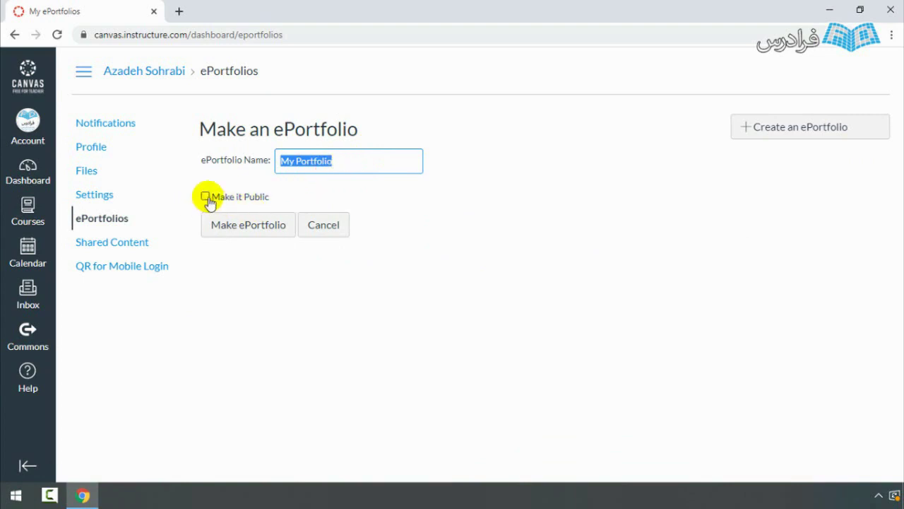
{"action": "left_click", "coordinate": [240, 233]}
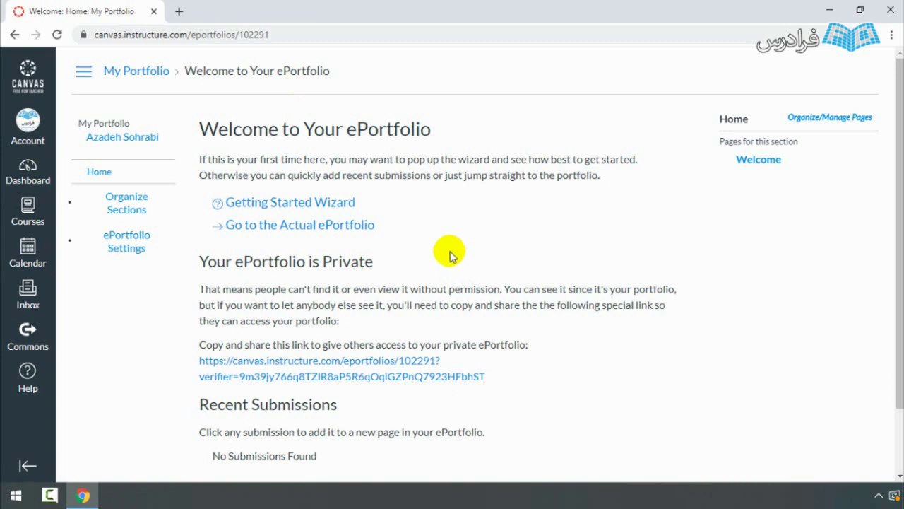
Step: Add the sections Introduction and outcome1 after Home in Organize Sections, then finish editing
{"action": "left_click", "coordinate": [138, 210]}
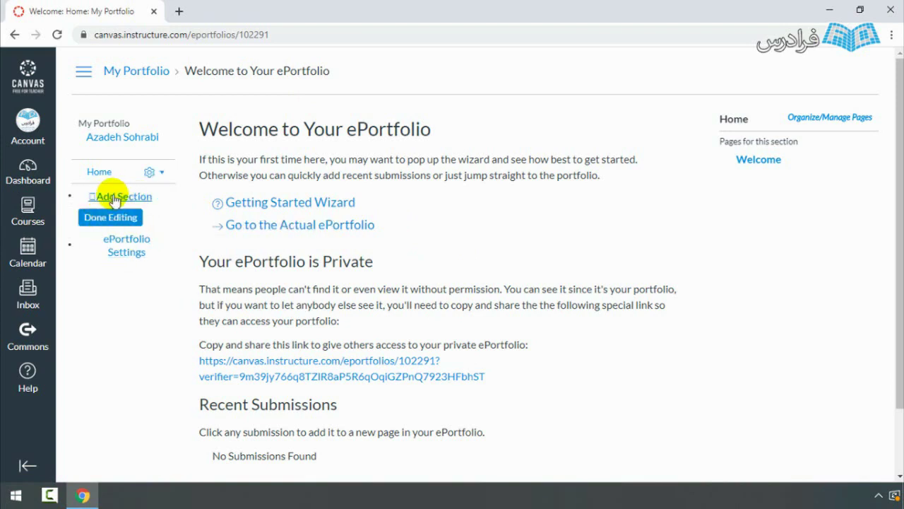
{"action": "left_click", "coordinate": [113, 195]}
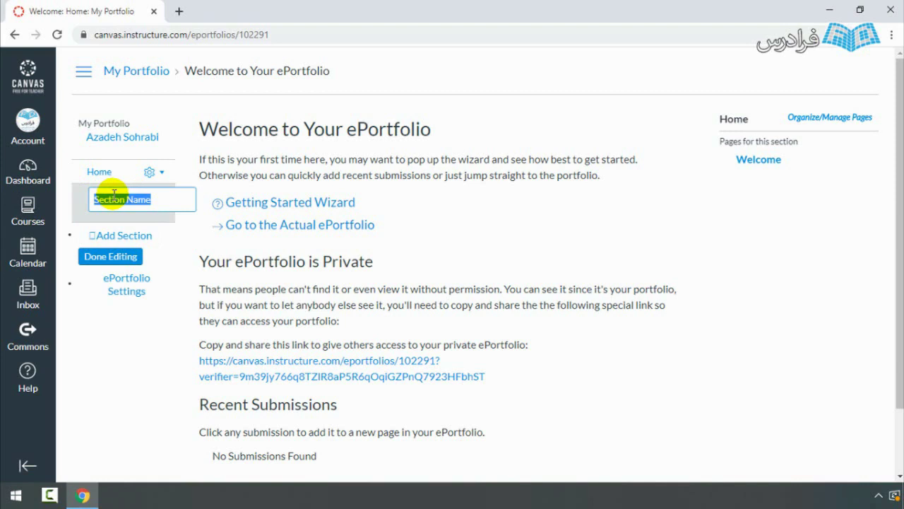
{"action": "key", "text": "BackSpace"}
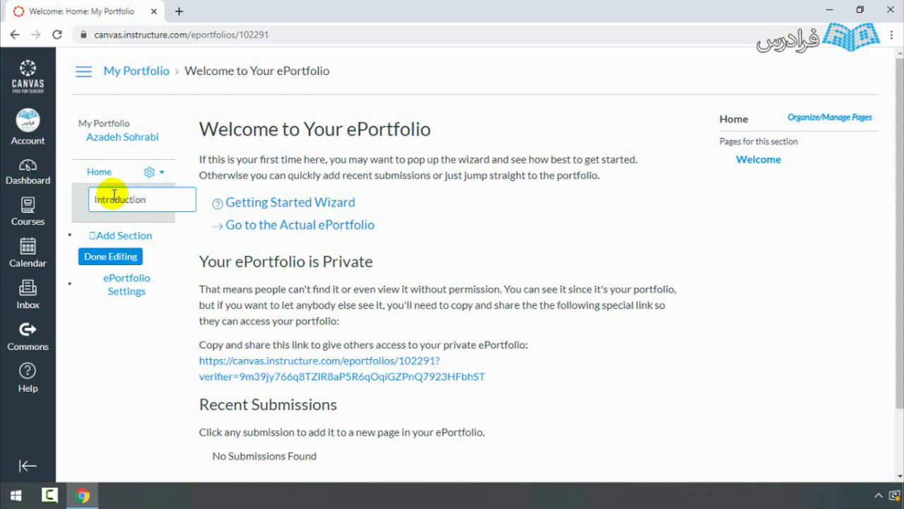
{"action": "type", "text": "Introduction"}
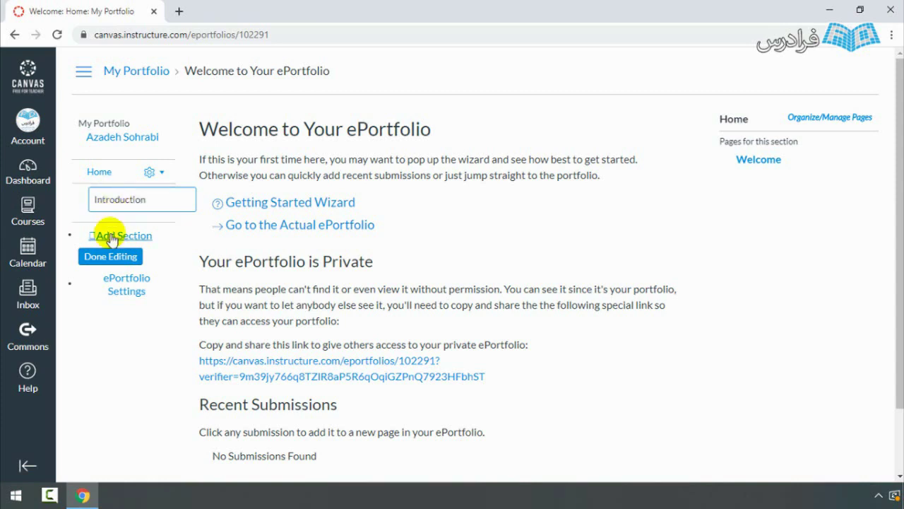
{"action": "left_click", "coordinate": [111, 238]}
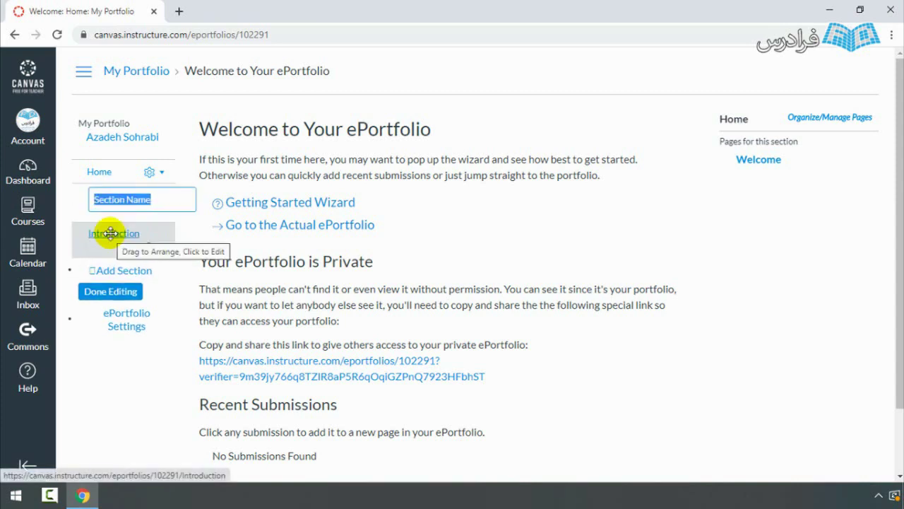
{"action": "type", "text": "Outc"}
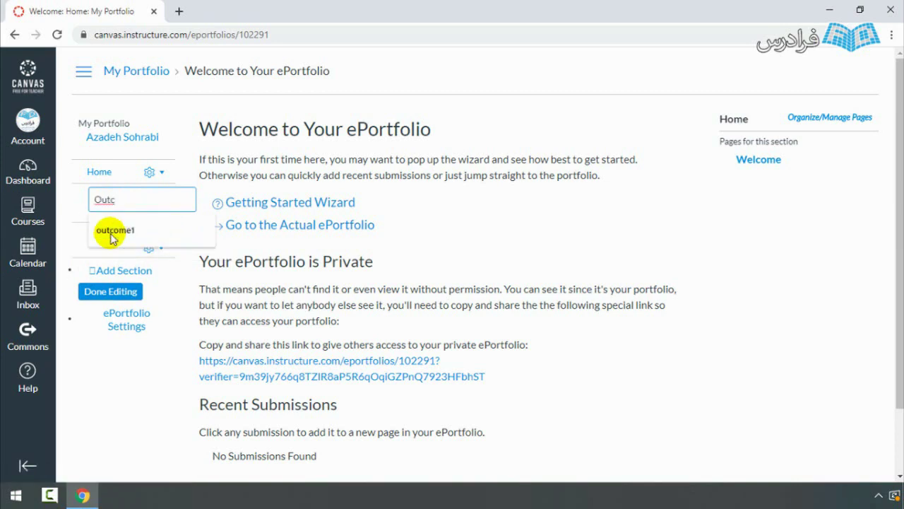
{"action": "left_click", "coordinate": [111, 233]}
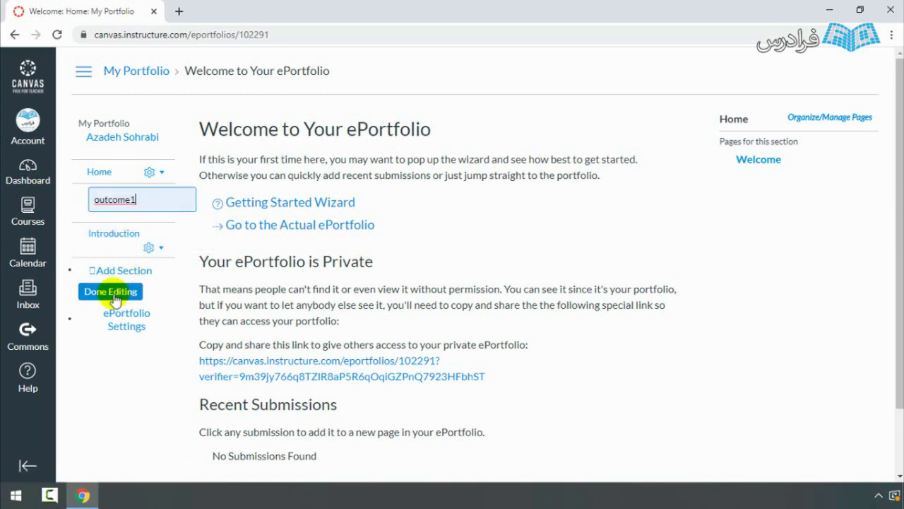
{"action": "left_click", "coordinate": [110, 295]}
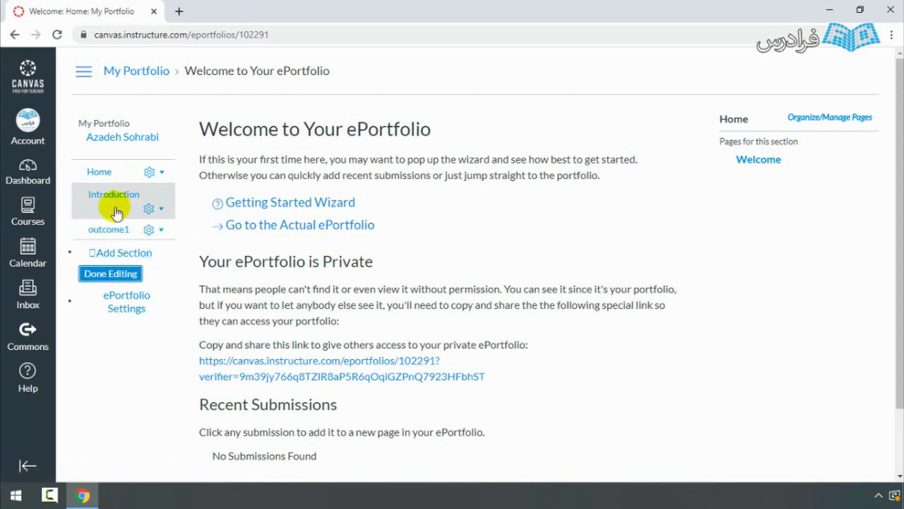
Step: Rename the Introduction section's New Page to Page 1 and save it
{"action": "double_click", "coordinate": [115, 195]}
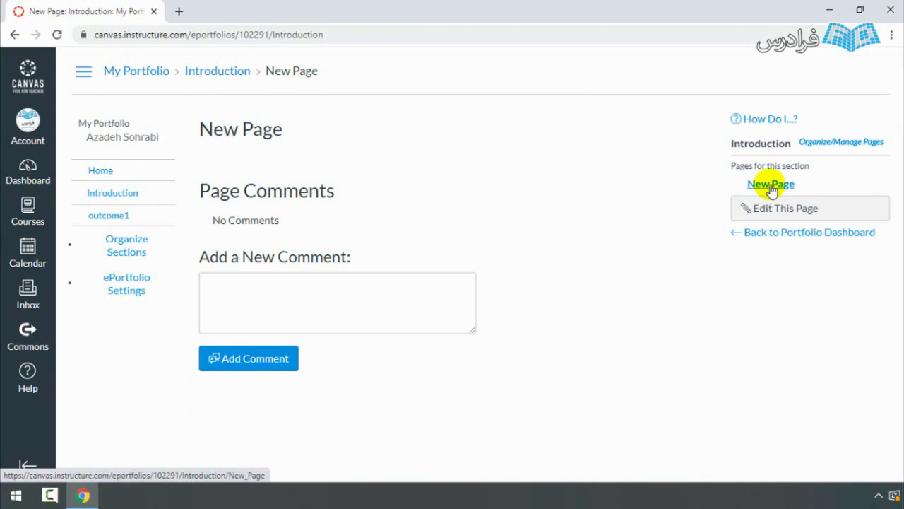
{"action": "left_click", "coordinate": [771, 185]}
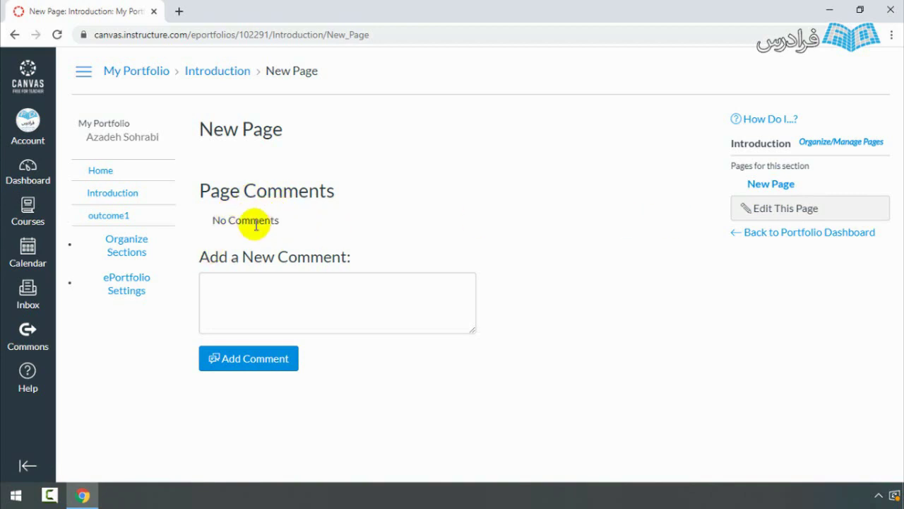
{"action": "left_click", "coordinate": [797, 209]}
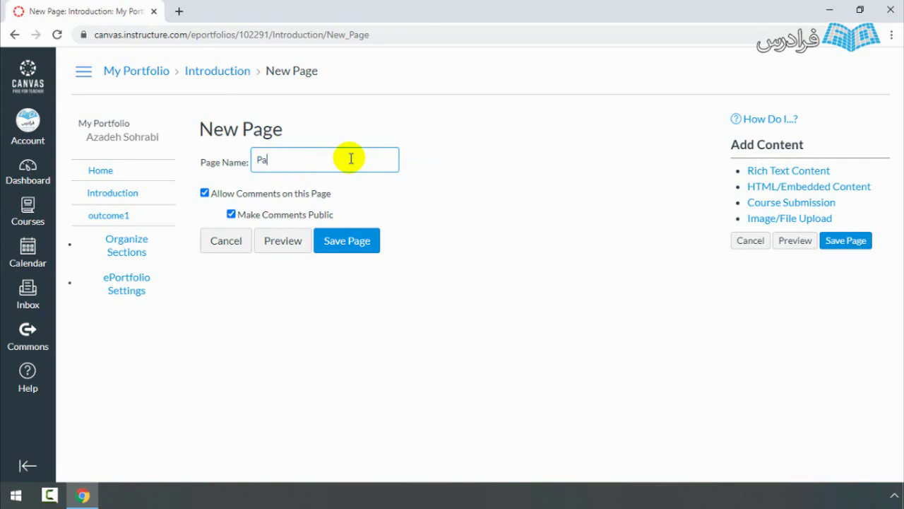
{"action": "left_click", "coordinate": [353, 247]}
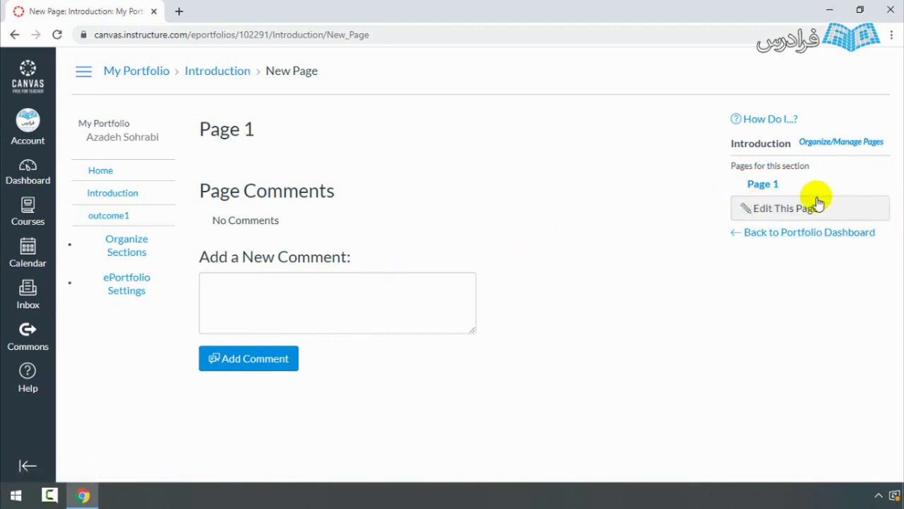
{"action": "left_click", "coordinate": [759, 187]}
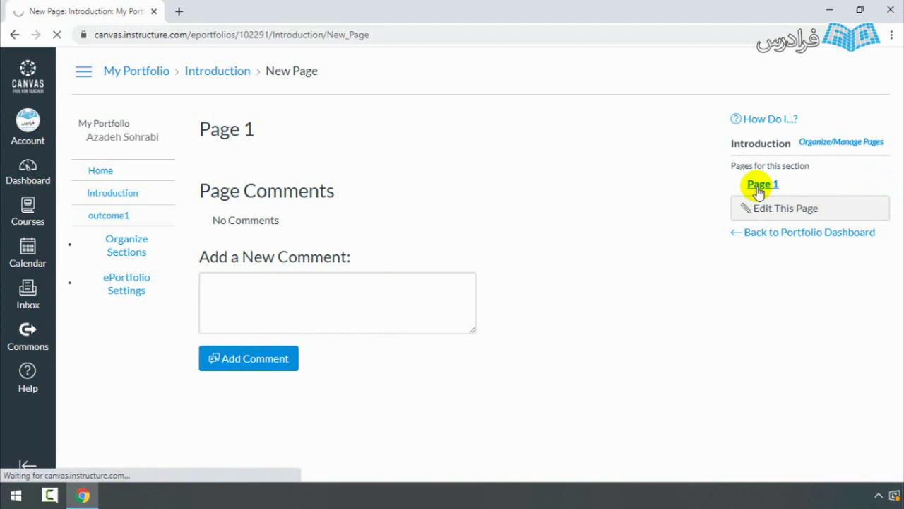
{"action": "left_click", "coordinate": [790, 216]}
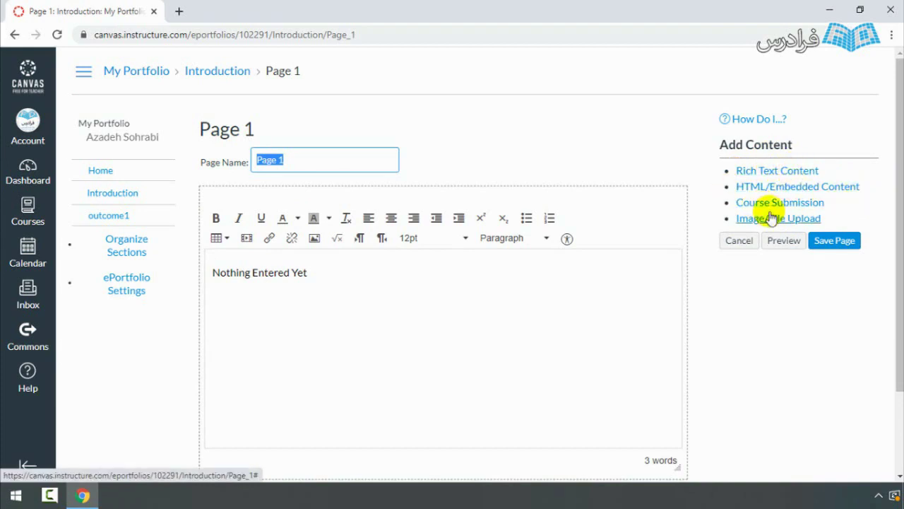
{"action": "left_click", "coordinate": [778, 187]}
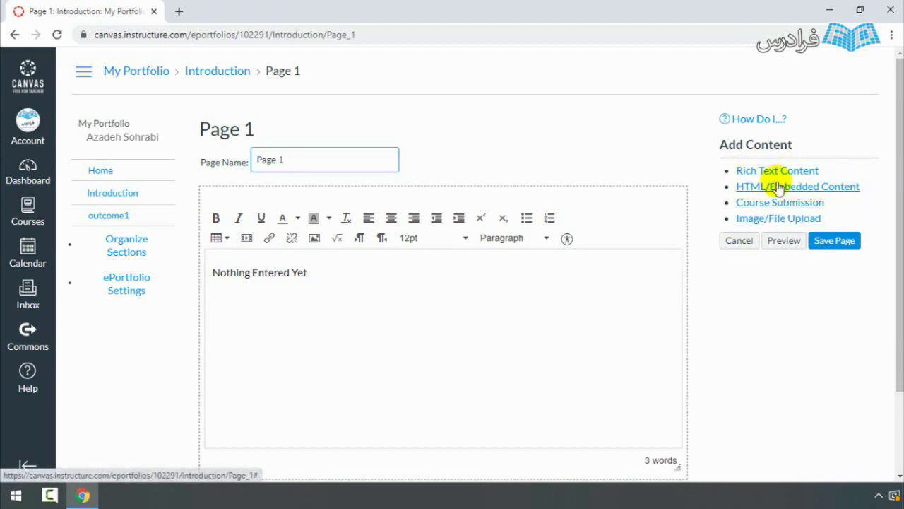
{"action": "left_click", "coordinate": [778, 187]}
{"action": "scroll", "coordinate": [706, 311], "scroll_direction": "up", "scroll_amount": 6}
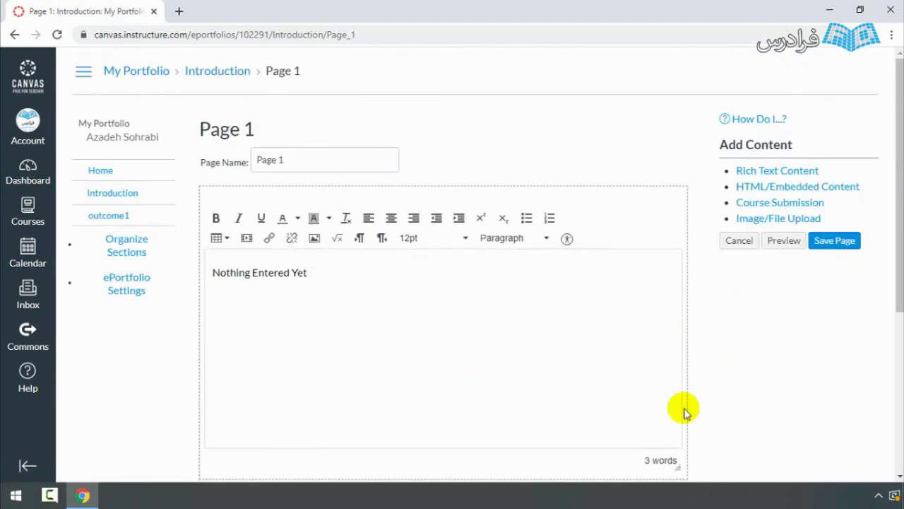
{"action": "left_click", "coordinate": [767, 171]}
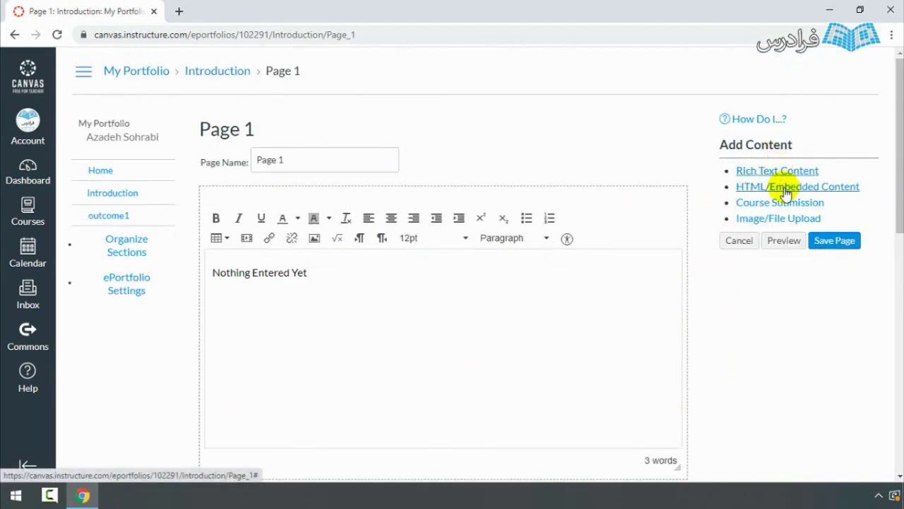
{"action": "scroll", "coordinate": [697, 277], "scroll_direction": "down", "scroll_amount": 3}
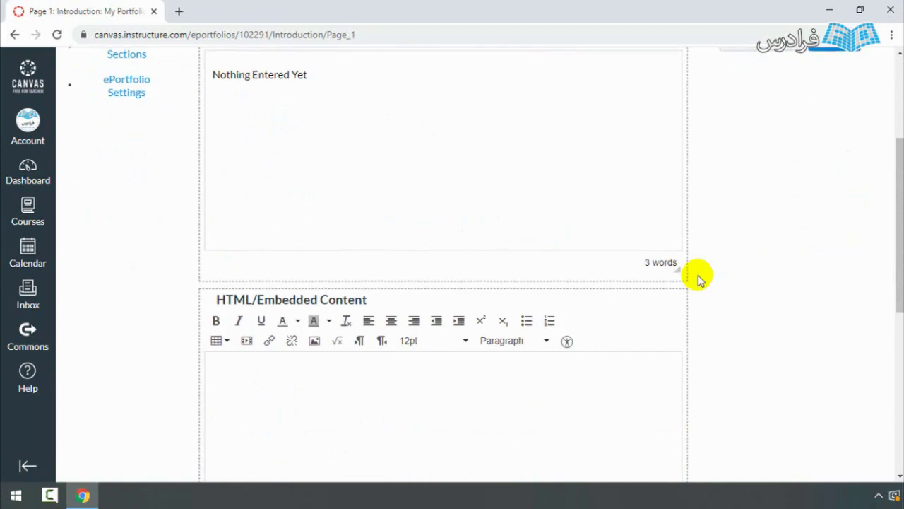
{"action": "scroll", "coordinate": [697, 277], "scroll_direction": "down", "scroll_amount": 6}
{"action": "scroll", "coordinate": [309, 353], "scroll_direction": "up", "scroll_amount": 6}
{"action": "scroll", "coordinate": [313, 351], "scroll_direction": "down", "scroll_amount": 5}
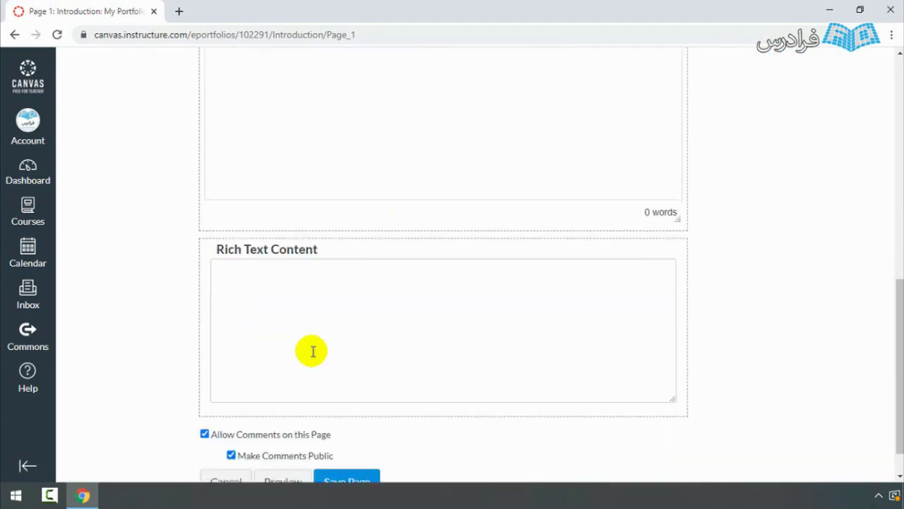
{"action": "scroll", "coordinate": [312, 351], "scroll_direction": "down", "scroll_amount": 1}
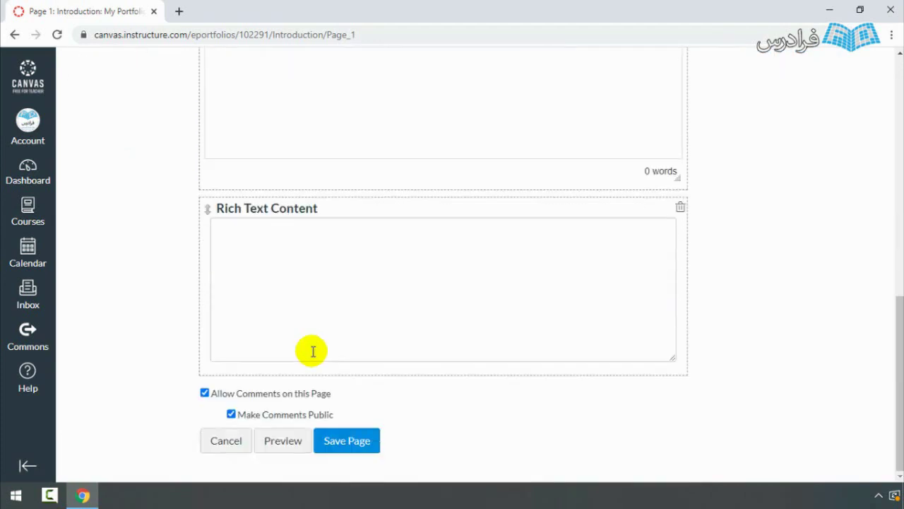
{"action": "left_click", "coordinate": [683, 210]}
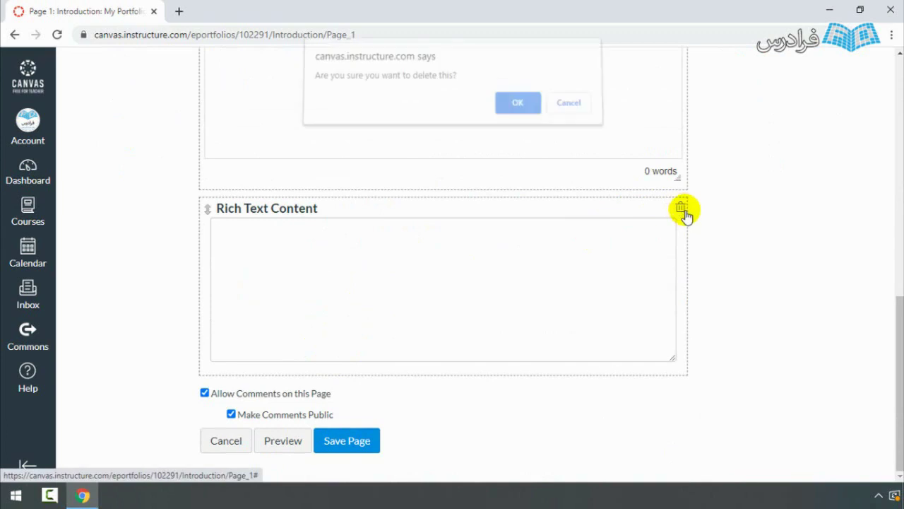
{"action": "left_click", "coordinate": [517, 111]}
{"action": "scroll", "coordinate": [671, 325], "scroll_direction": "up", "scroll_amount": 1}
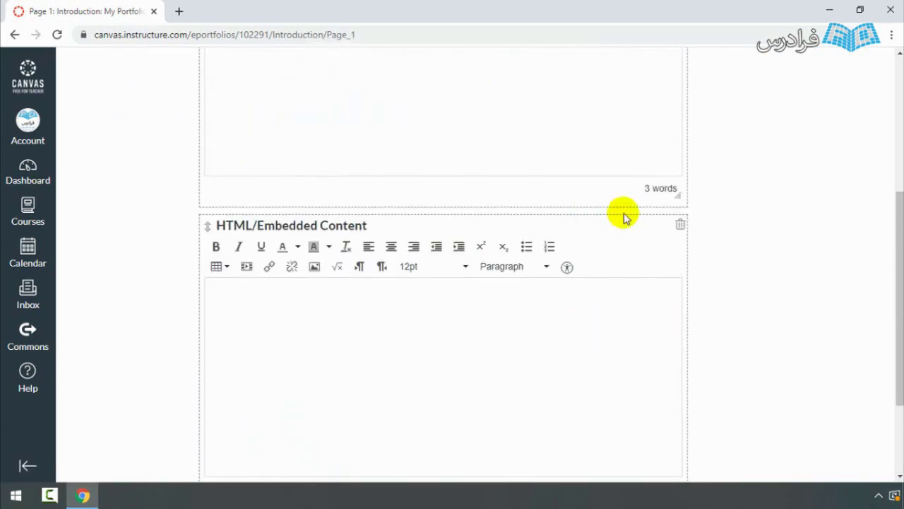
{"action": "left_click", "coordinate": [676, 225]}
{"action": "left_click", "coordinate": [515, 108]}
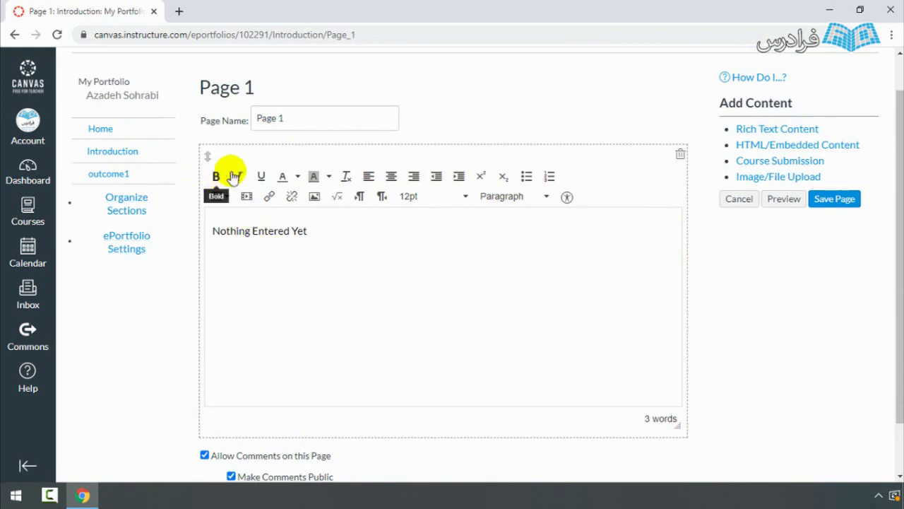
Step: Replace the text with 'Using certain Technological tool', rename the page Course Instruction, and copy that name
{"action": "key", "text": "ctrl+a"}
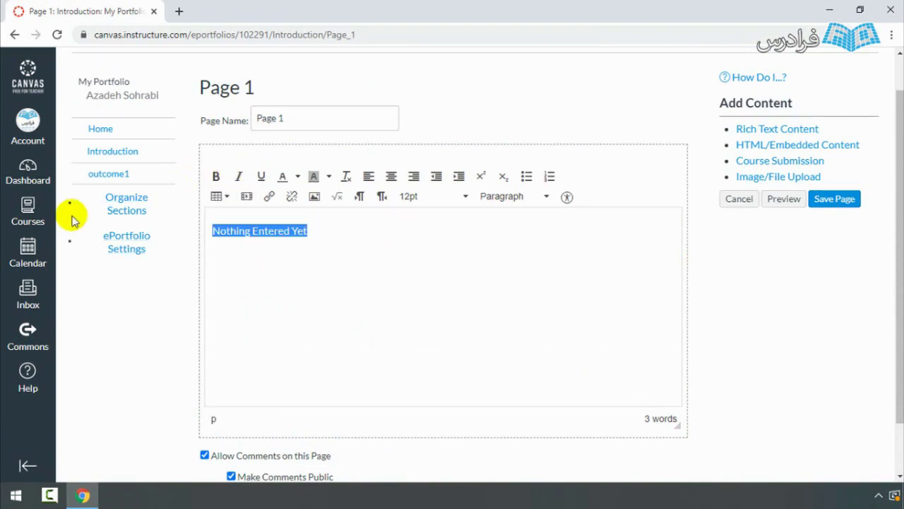
{"action": "type", "text": "Using certain Technological tool"}
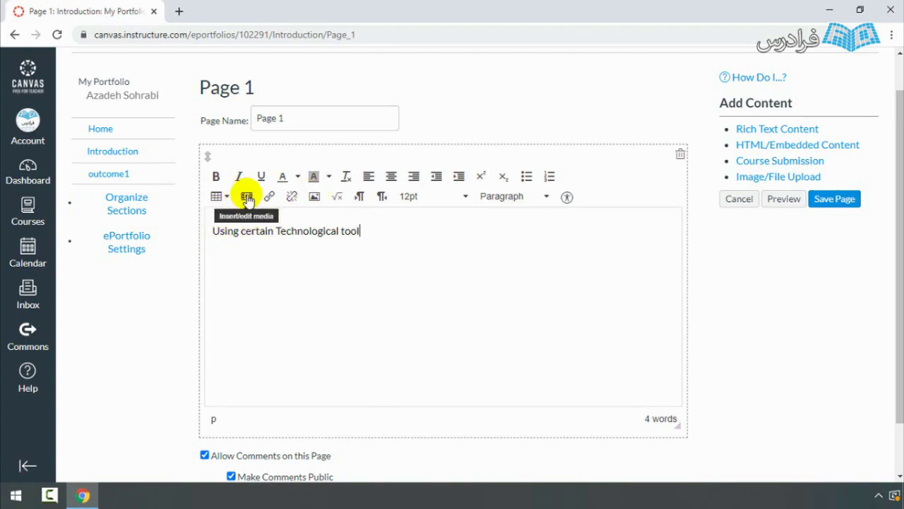
{"action": "left_click_drag", "start_coordinate": [337, 117], "coordinate": [134, 116]}
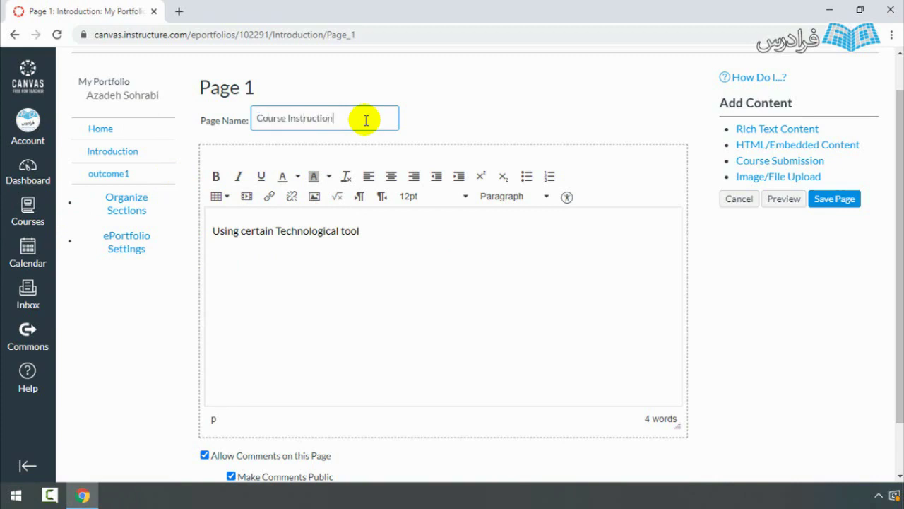
{"action": "left_click", "coordinate": [318, 201]}
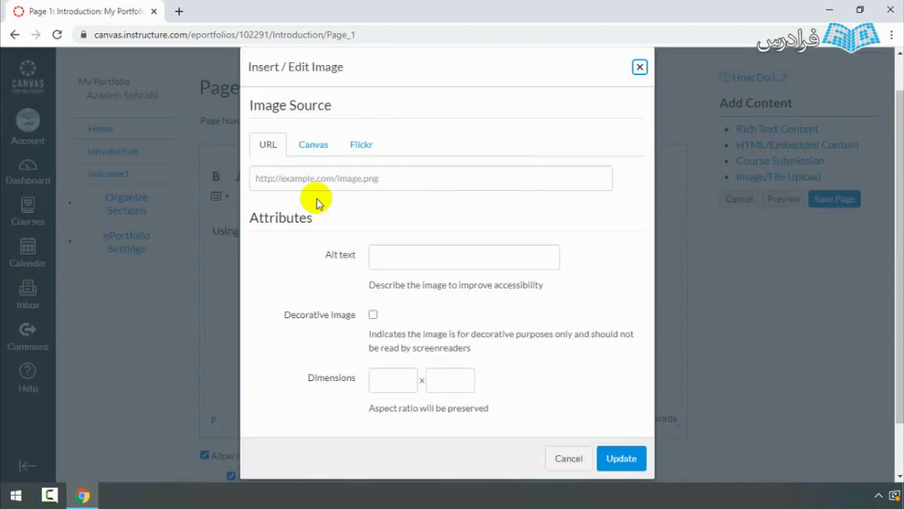
{"action": "left_click", "coordinate": [317, 199]}
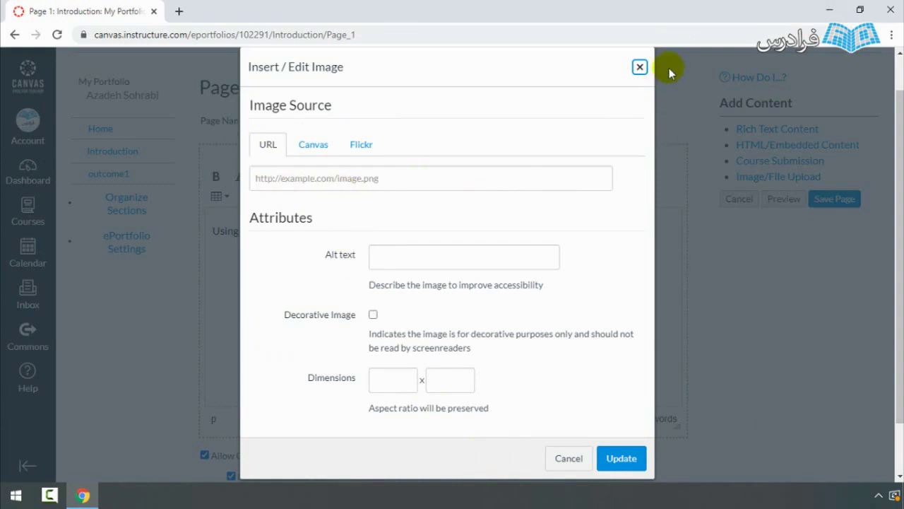
{"action": "left_click", "coordinate": [639, 68]}
{"action": "left_click_drag", "start_coordinate": [337, 114], "coordinate": [225, 99]}
{"action": "key", "text": "ctrl+c"}
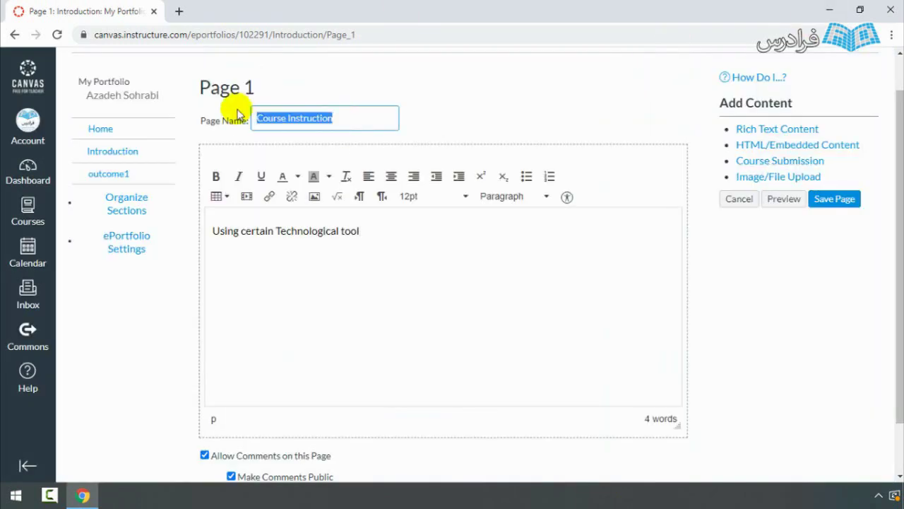
Step: Search Google Images in a new tab for 'Course Instruction'
{"action": "left_click", "coordinate": [179, 12]}
{"action": "left_click", "coordinate": [183, 34]}
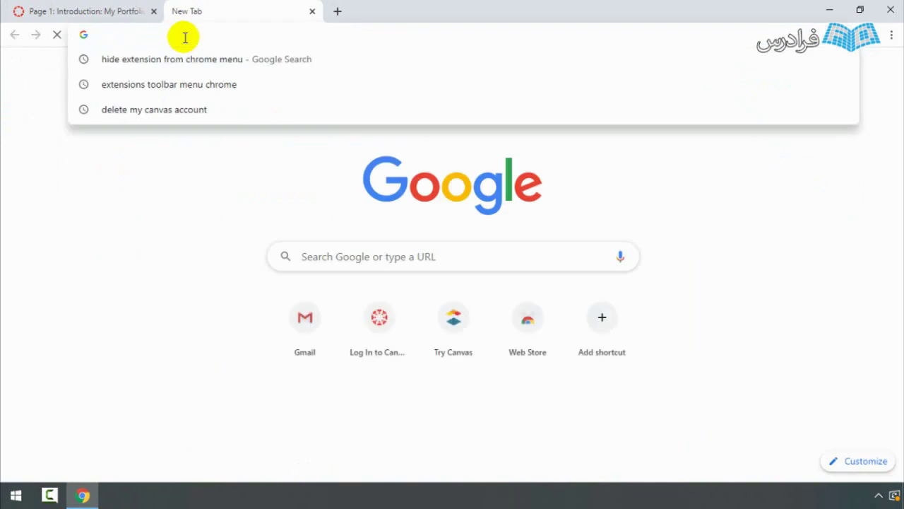
{"action": "key", "text": "ctrl+v"}
{"action": "key", "text": "Return"}
{"action": "left_click", "coordinate": [232, 116]}
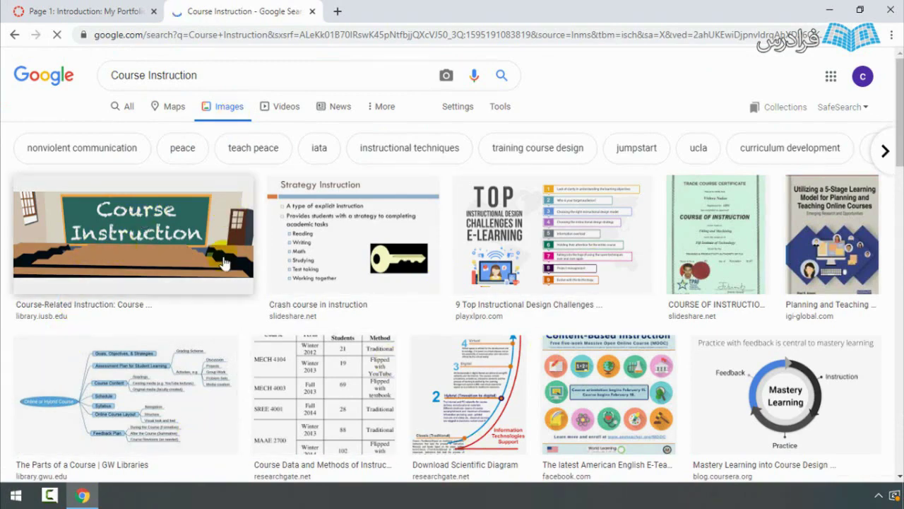
Step: Copy the first classroom image's address and return to the Canvas page editor
{"action": "right_click", "coordinate": [170, 226]}
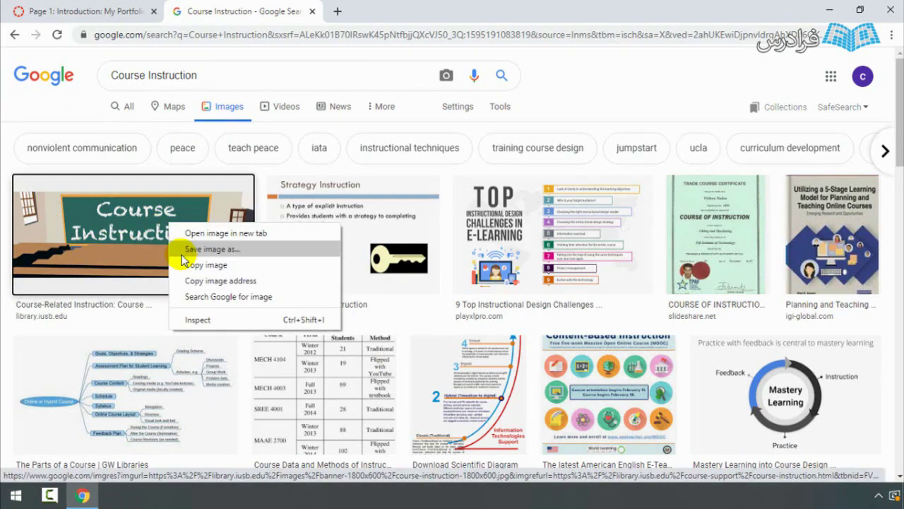
{"action": "left_click", "coordinate": [209, 283]}
{"action": "right_click", "coordinate": [118, 224]}
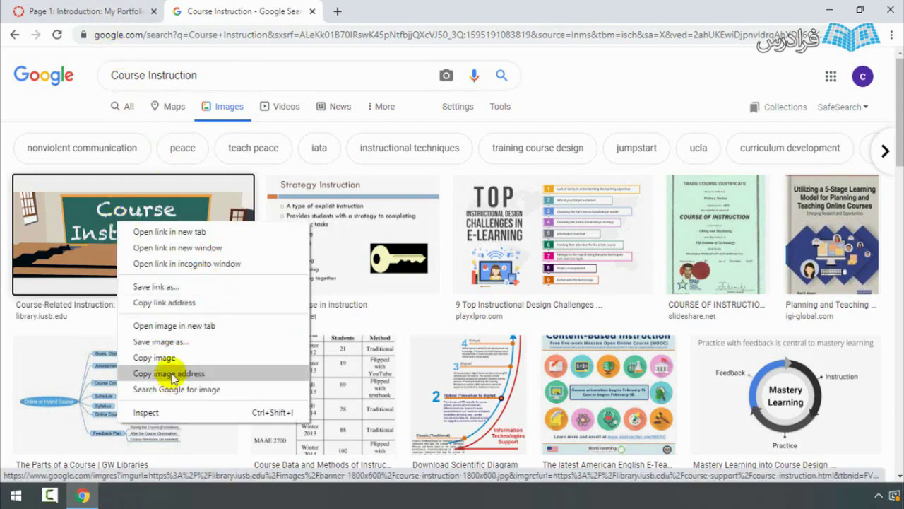
{"action": "left_click", "coordinate": [40, 10]}
{"action": "left_click", "coordinate": [389, 266]}
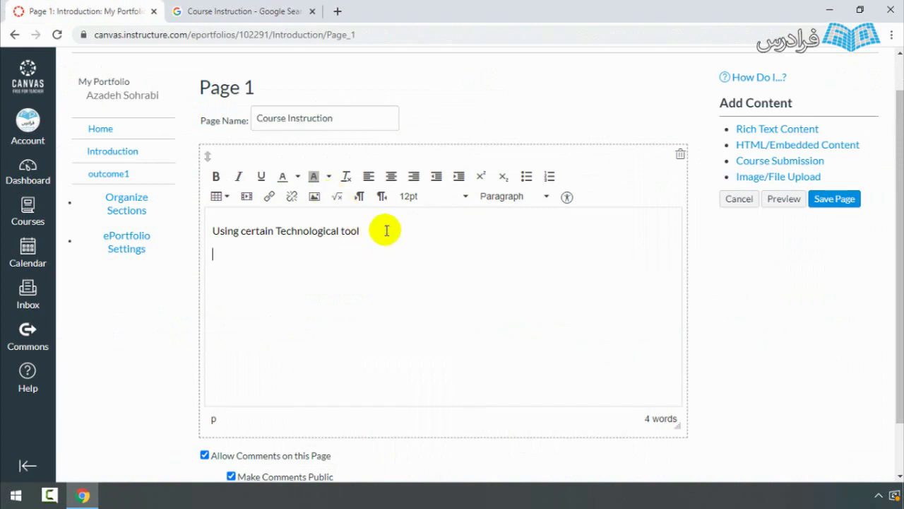
Step: Embed the copied Course Instruction image by its URL into the page
{"action": "left_click", "coordinate": [315, 196]}
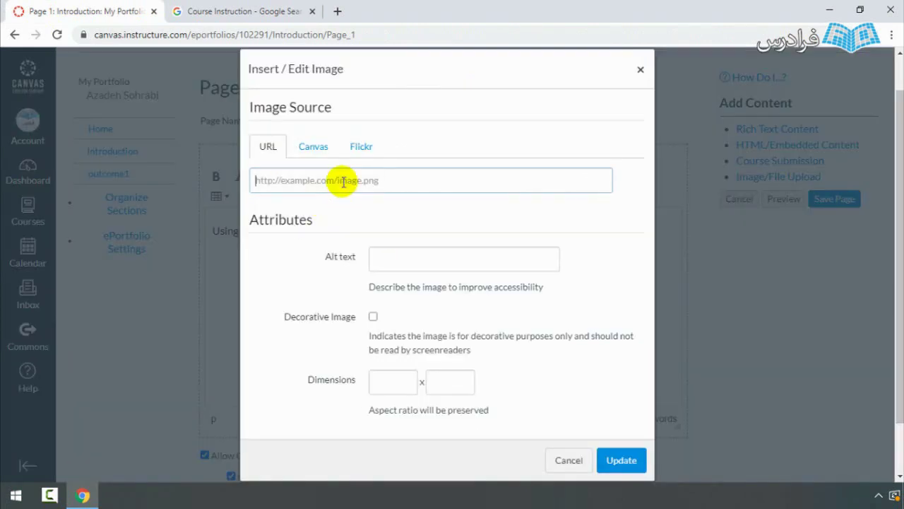
{"action": "key", "text": "ctrl+v"}
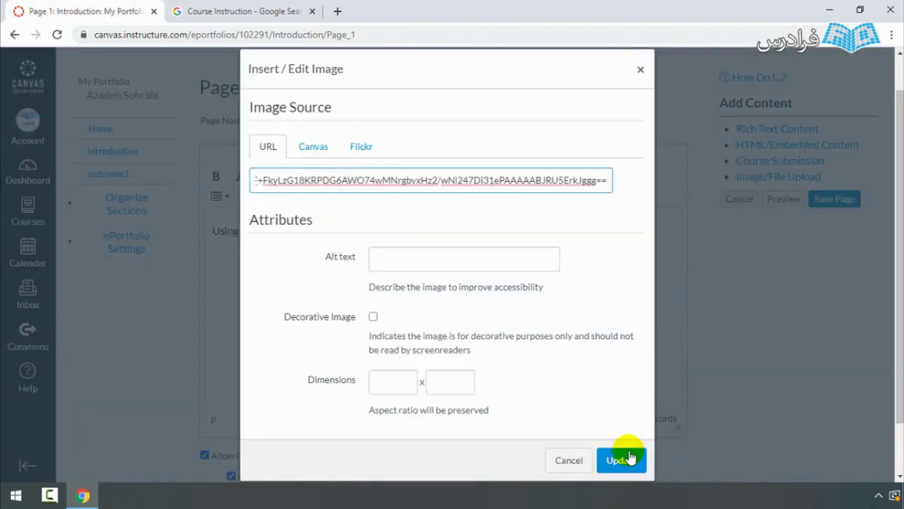
{"action": "left_click", "coordinate": [625, 460]}
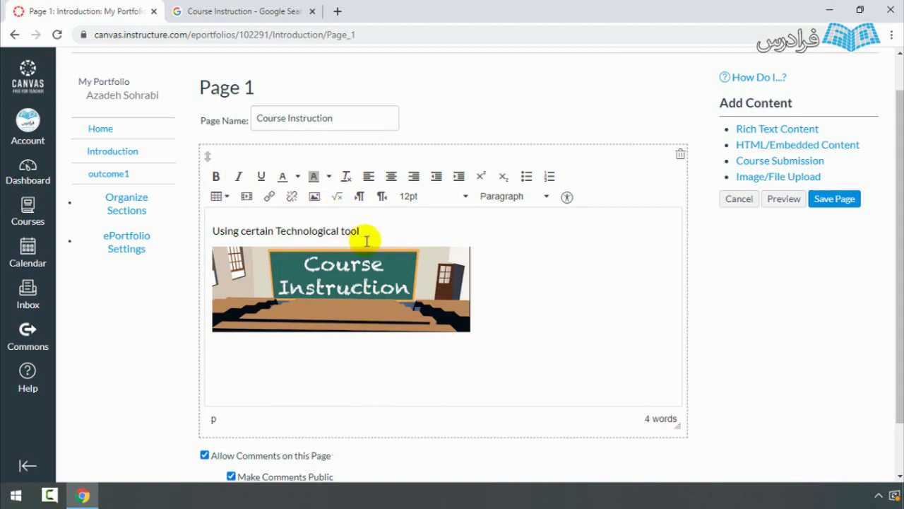
Step: Make the line 'Using certain Technological tool' 24pt italic and save the page
{"action": "left_click_drag", "start_coordinate": [362, 233], "coordinate": [210, 231]}
{"action": "left_click", "coordinate": [467, 200]}
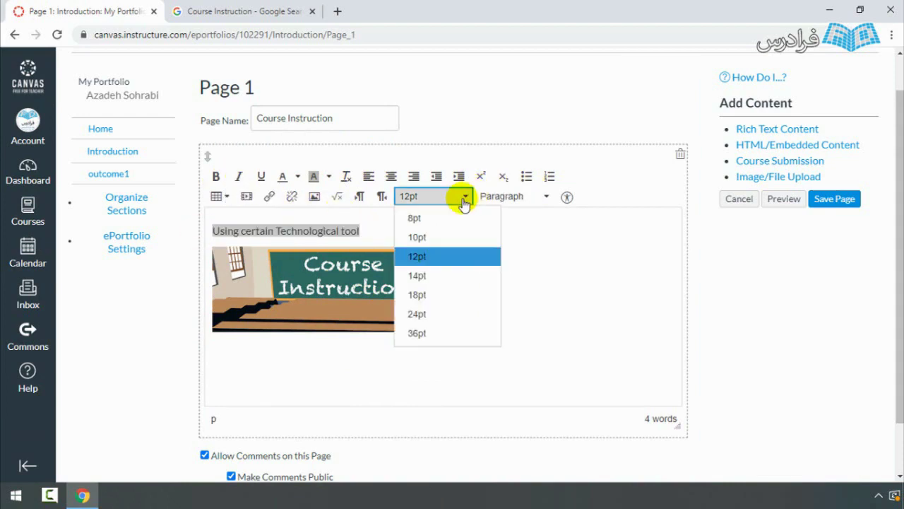
{"action": "left_click", "coordinate": [425, 313]}
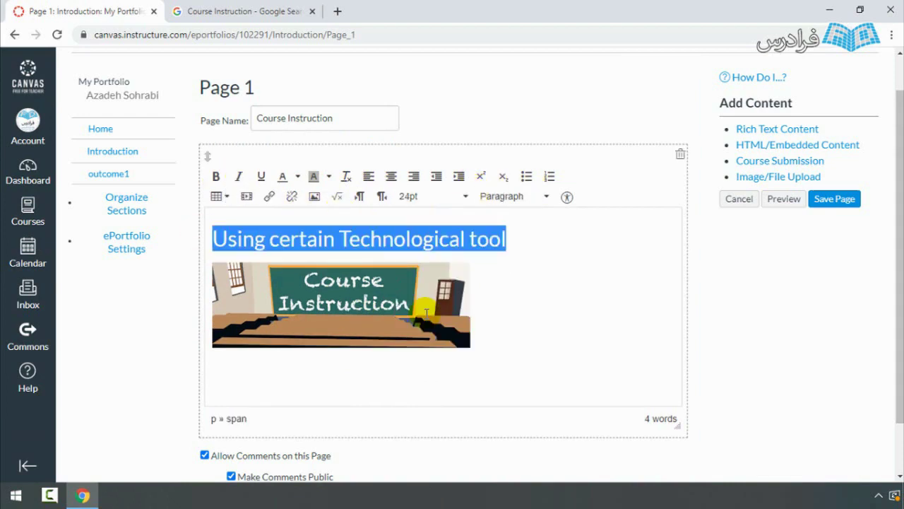
{"action": "left_click", "coordinate": [239, 175]}
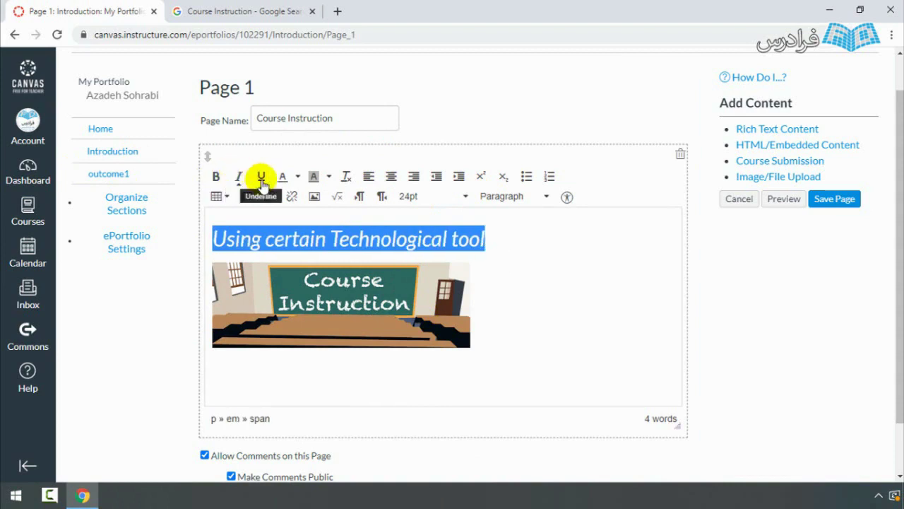
{"action": "left_click", "coordinate": [253, 372]}
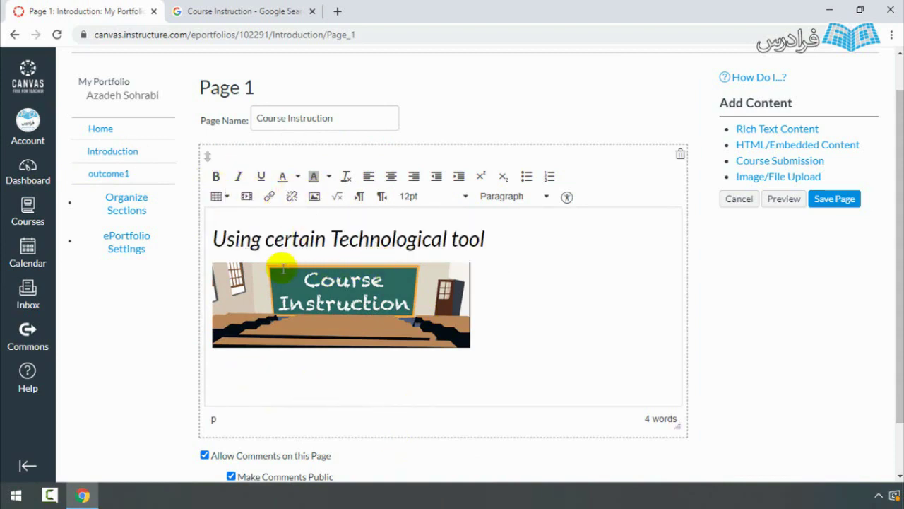
{"action": "scroll", "coordinate": [375, 327], "scroll_direction": "down", "scroll_amount": 1}
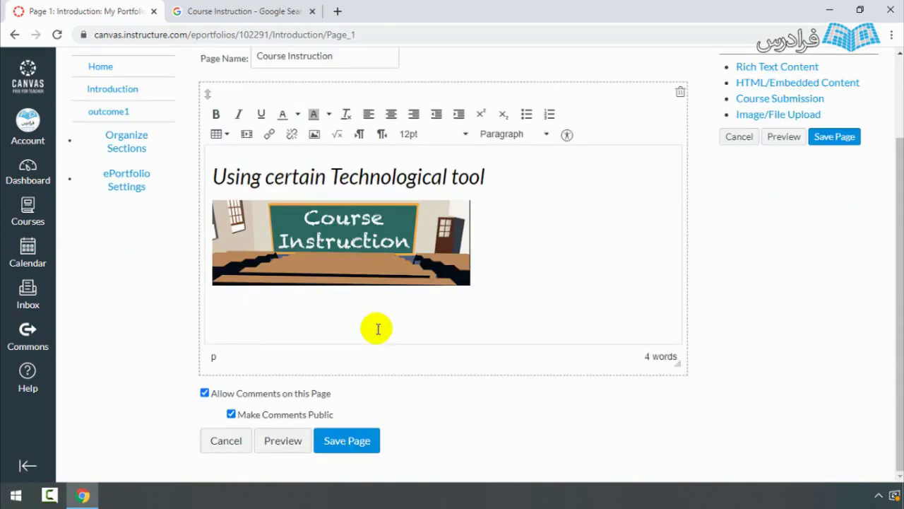
{"action": "left_click", "coordinate": [346, 441]}
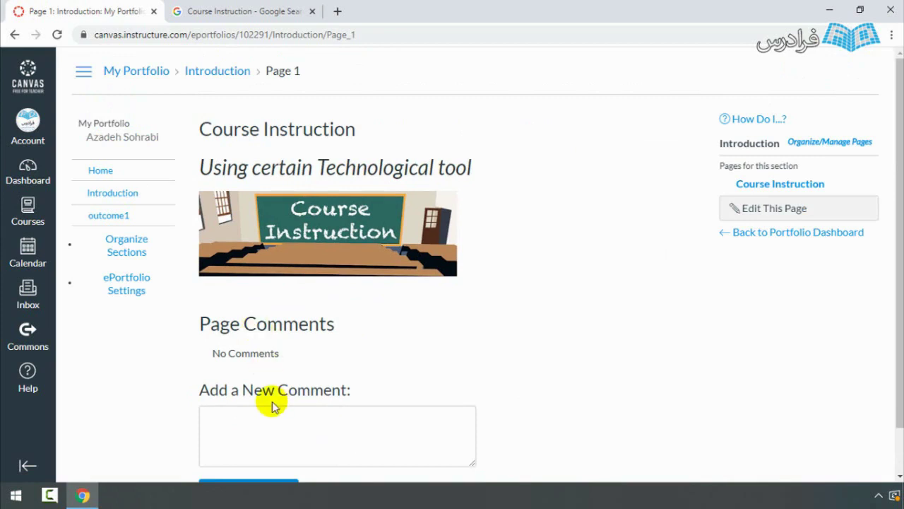
Step: Post the page comment "It's ok" under Page Comments
{"action": "left_click", "coordinate": [269, 423]}
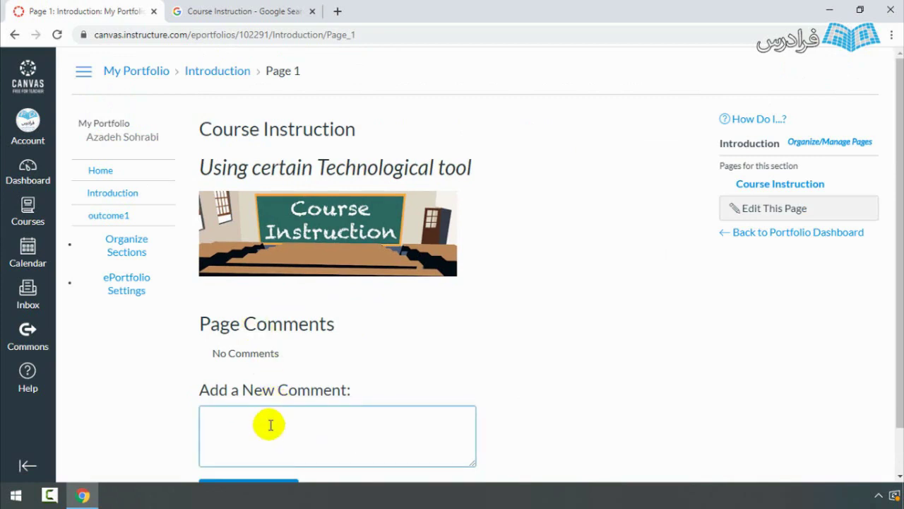
{"action": "type", "text": "It's ok"}
{"action": "scroll", "coordinate": [292, 445], "scroll_direction": "down", "scroll_amount": 1}
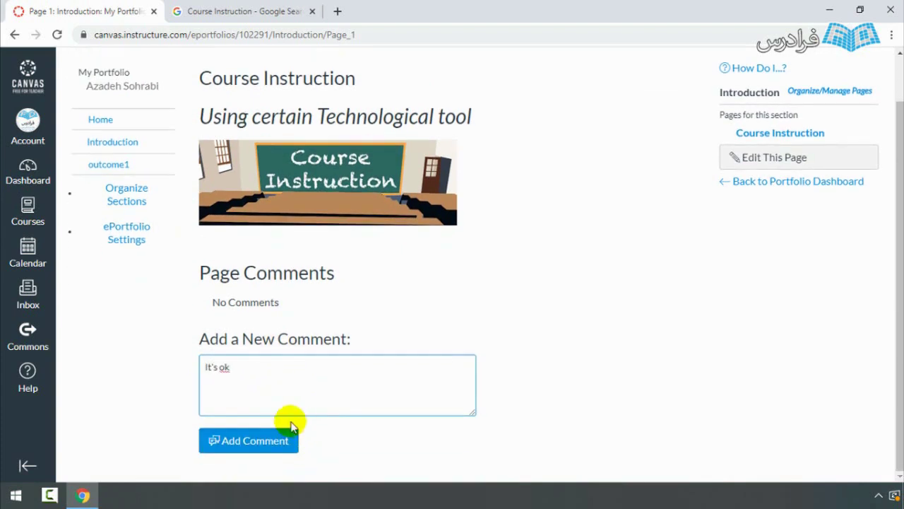
{"action": "left_click", "coordinate": [278, 436]}
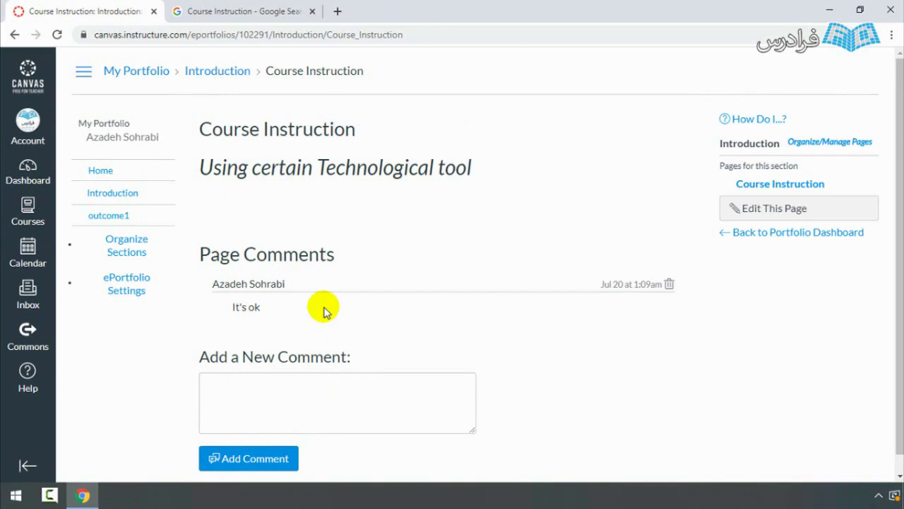
Step: Go from the portfolio's home page to the ePortfolio overview and scroll through it
{"action": "left_click", "coordinate": [102, 171]}
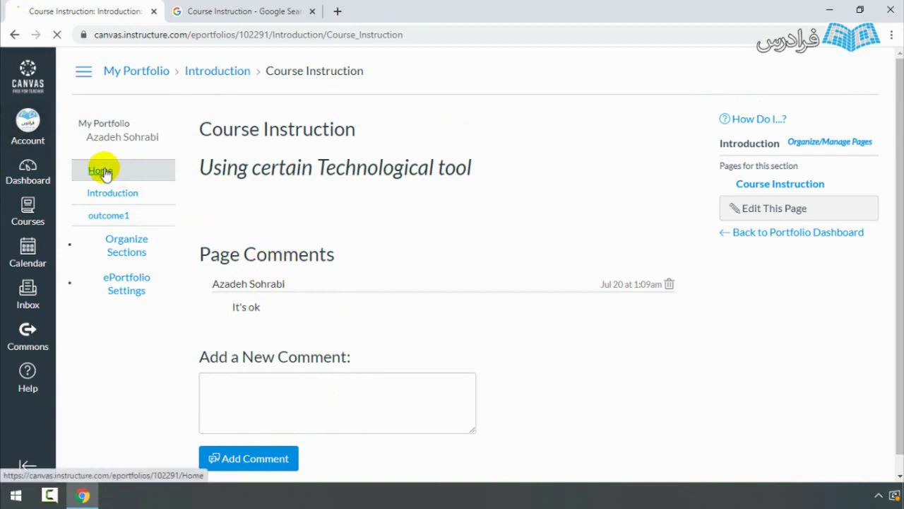
{"action": "left_click", "coordinate": [136, 74]}
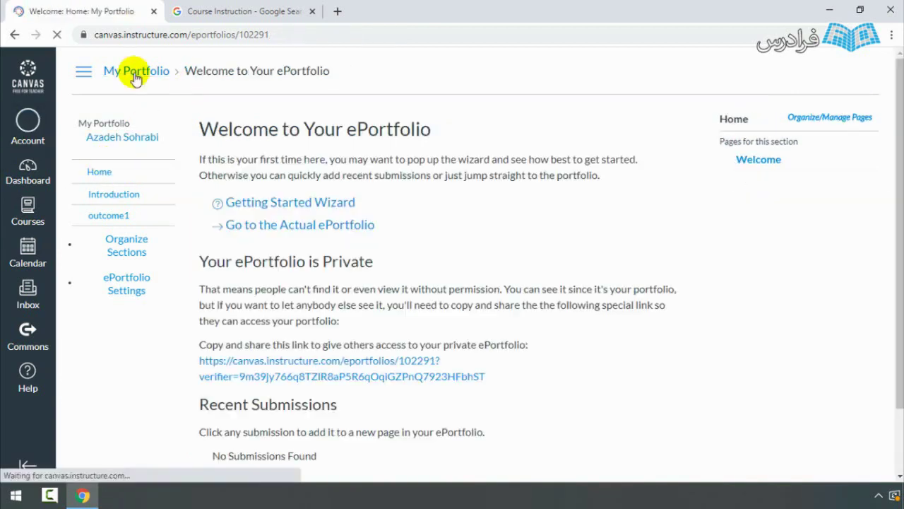
{"action": "scroll", "coordinate": [406, 319], "scroll_direction": "down", "scroll_amount": 1}
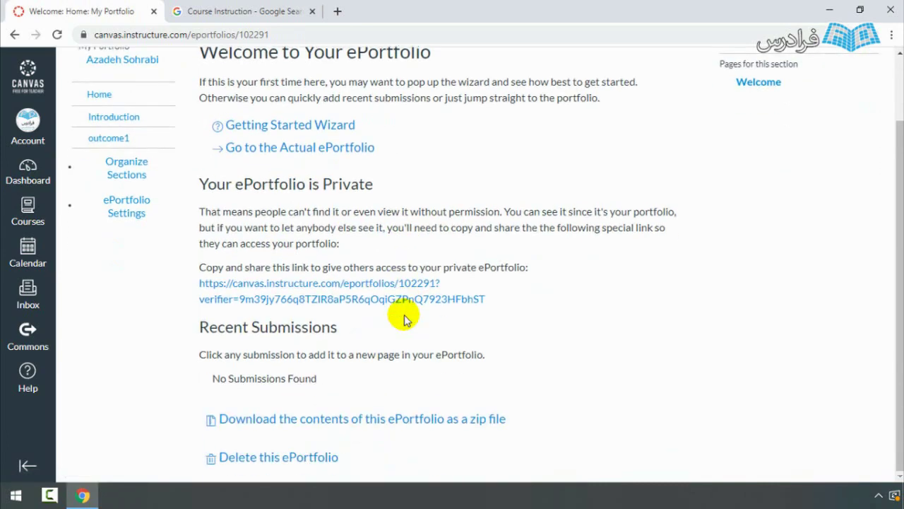
{"action": "scroll", "coordinate": [406, 319], "scroll_direction": "up", "scroll_amount": 1}
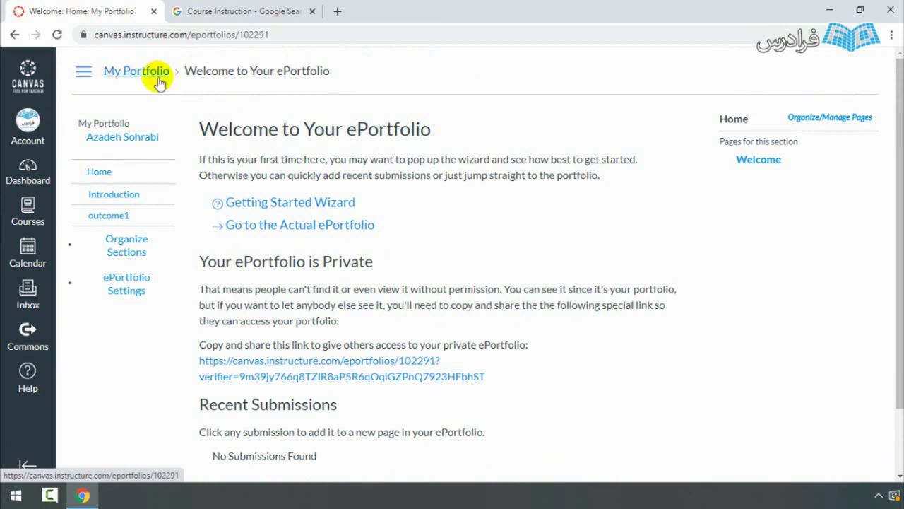
{"action": "scroll", "coordinate": [363, 351], "scroll_direction": "down", "scroll_amount": 1}
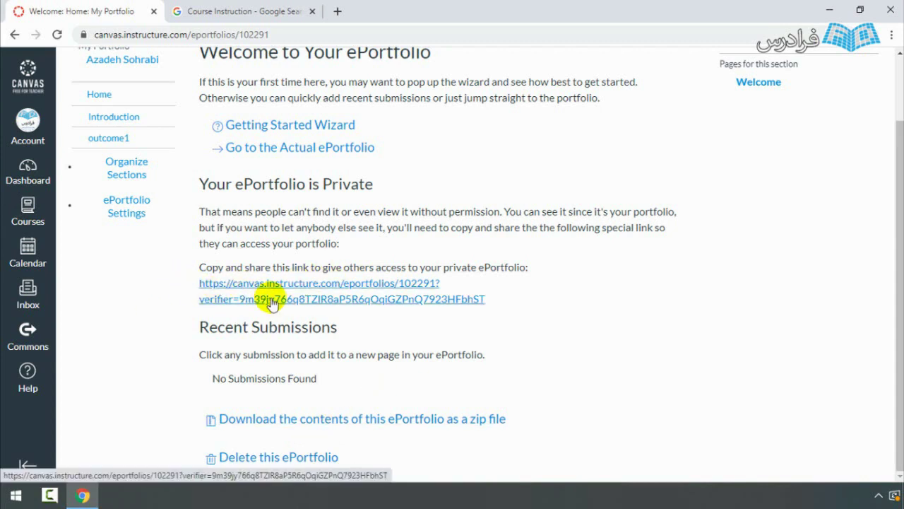
Step: Check the account's QR mobile login, declining it, view Shared Content, then return to the Dashboard
{"action": "left_click", "coordinate": [39, 137]}
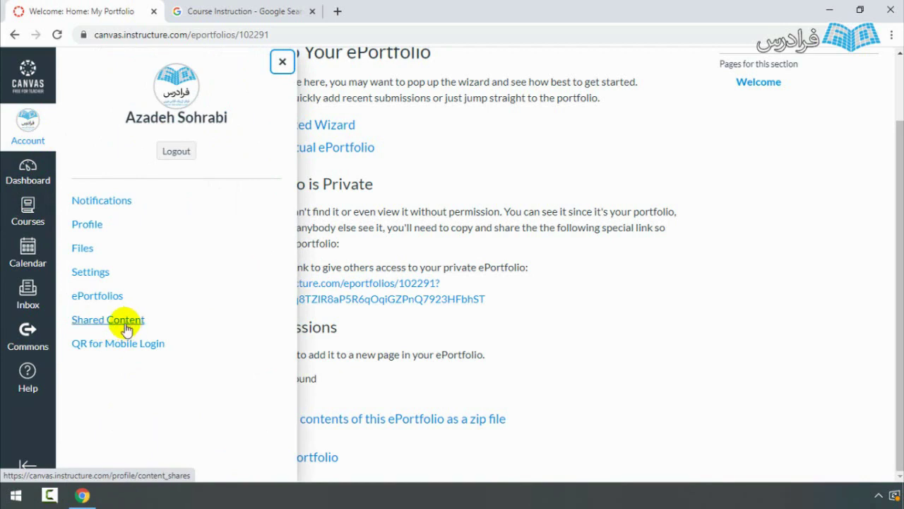
{"action": "left_click", "coordinate": [94, 347]}
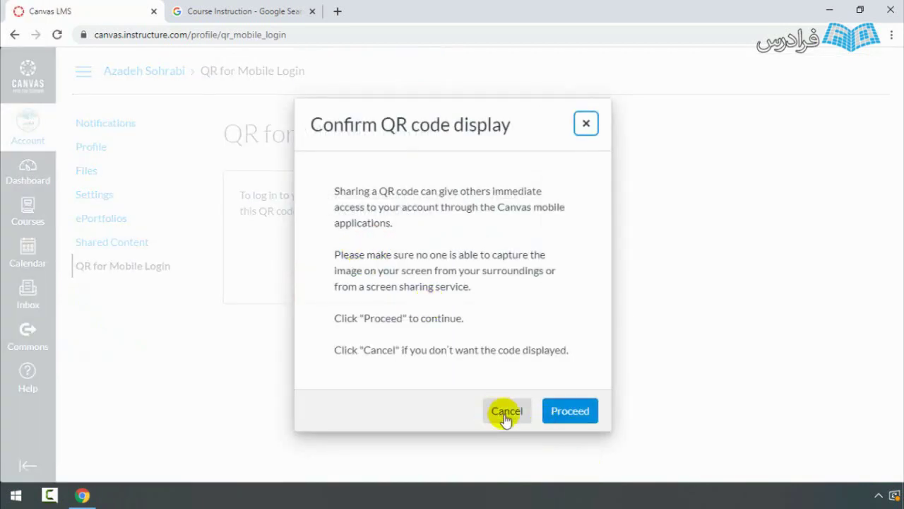
{"action": "left_click", "coordinate": [506, 413]}
{"action": "left_click", "coordinate": [113, 242]}
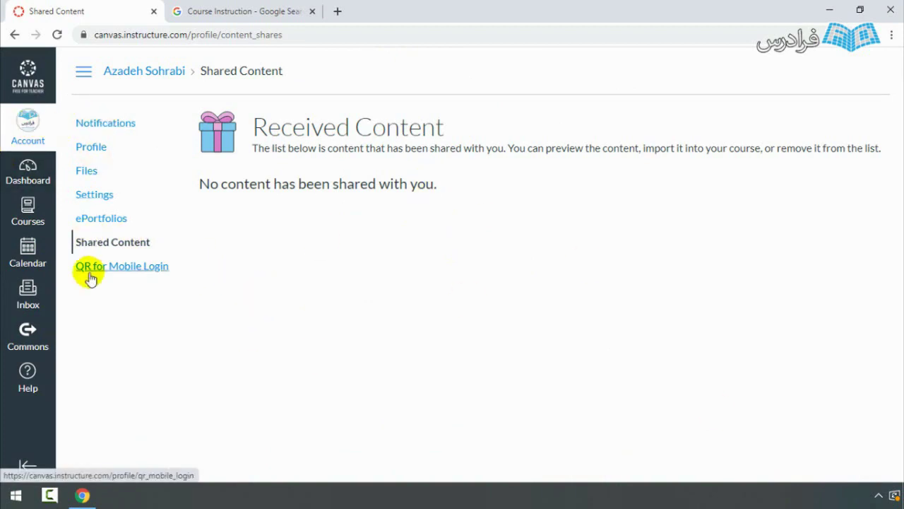
{"action": "left_click", "coordinate": [35, 177]}
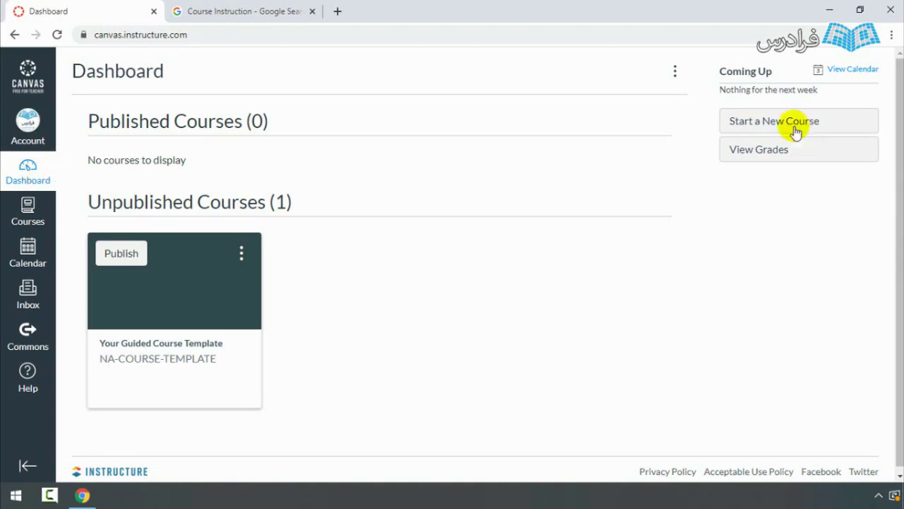
Step: Create a course named 'Excel training' with the Private (Copyrighted) licence, then go back to the Dashboard
{"action": "left_click", "coordinate": [752, 124]}
{"action": "left_click", "coordinate": [432, 227]}
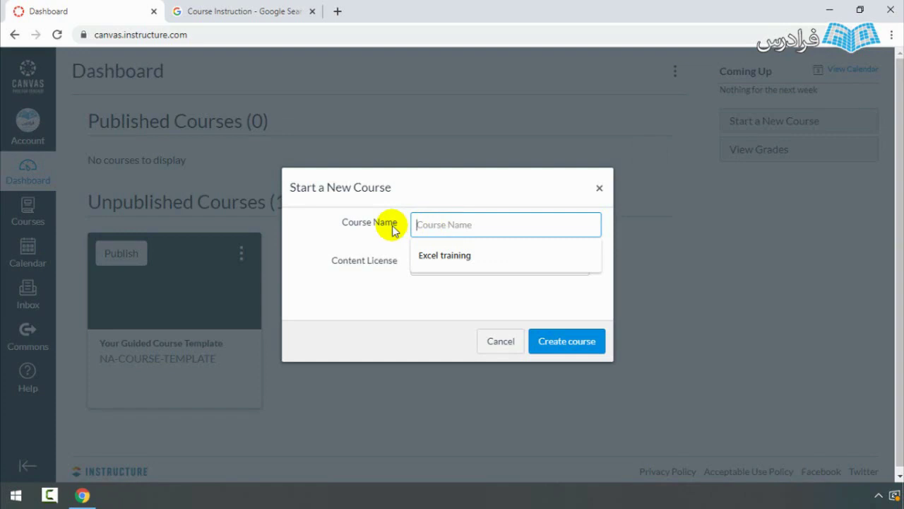
{"action": "left_click", "coordinate": [469, 256]}
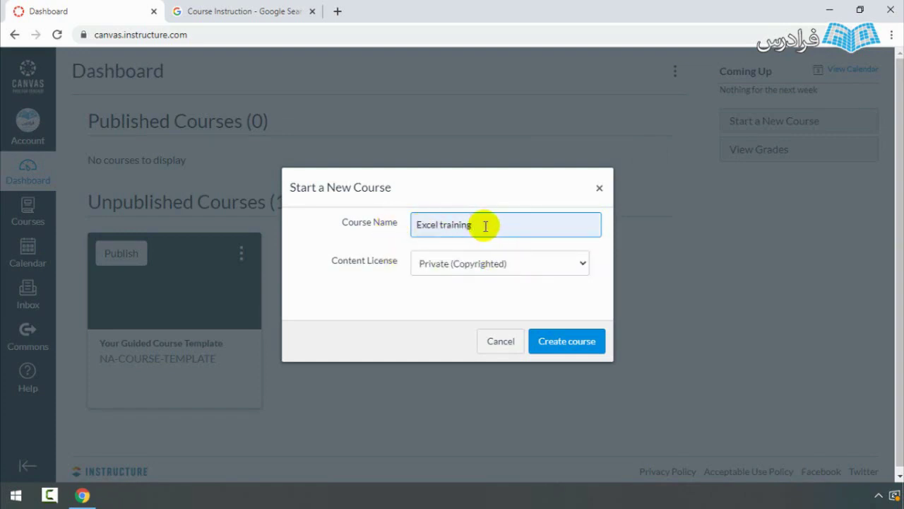
{"action": "left_click", "coordinate": [429, 266]}
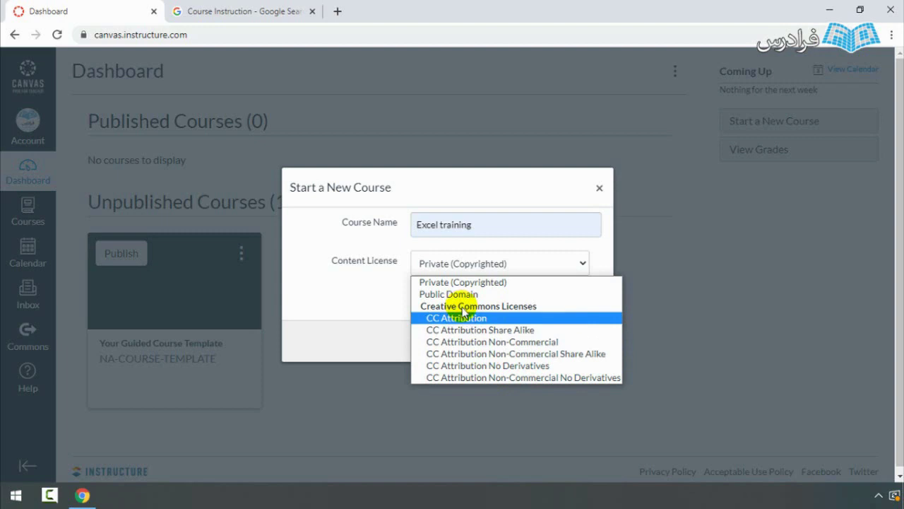
{"action": "left_click", "coordinate": [353, 341]}
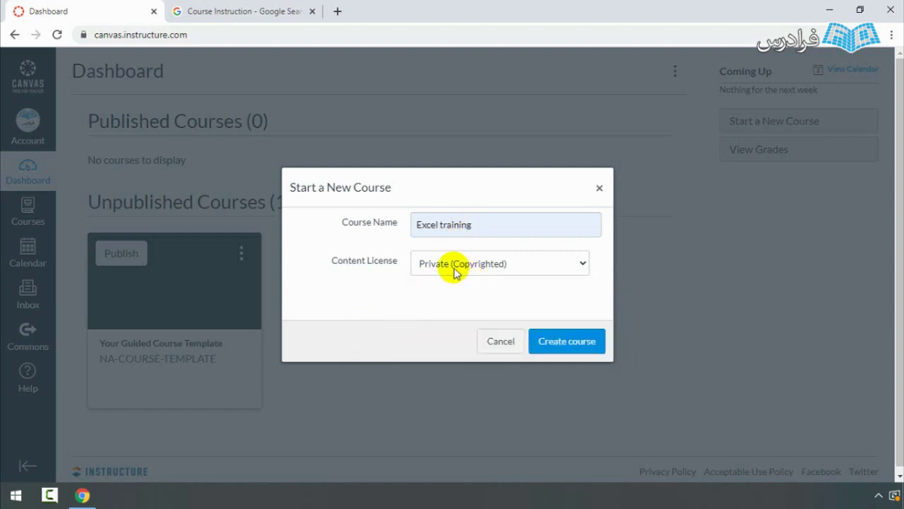
{"action": "left_click", "coordinate": [546, 344]}
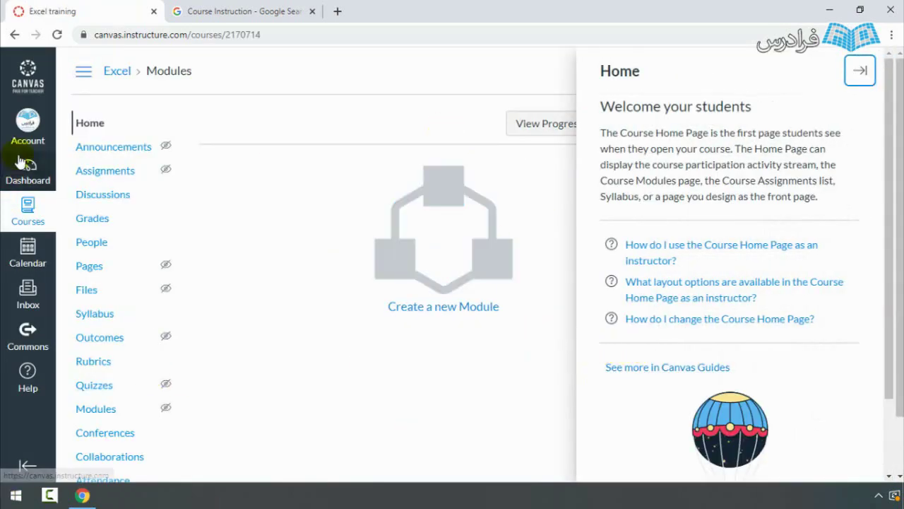
{"action": "left_click", "coordinate": [19, 178]}
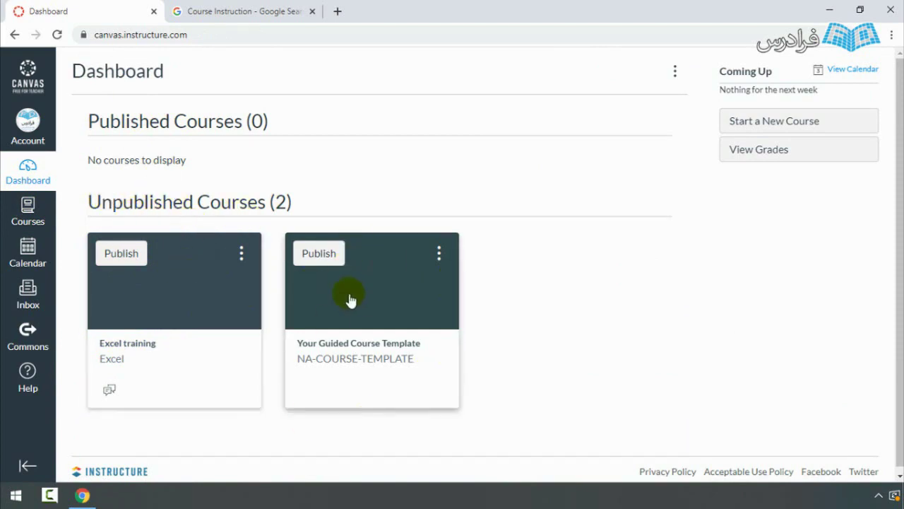
Step: Colour the Excel training dashboard card blue (#0B9BE3)
{"action": "left_click", "coordinate": [242, 254]}
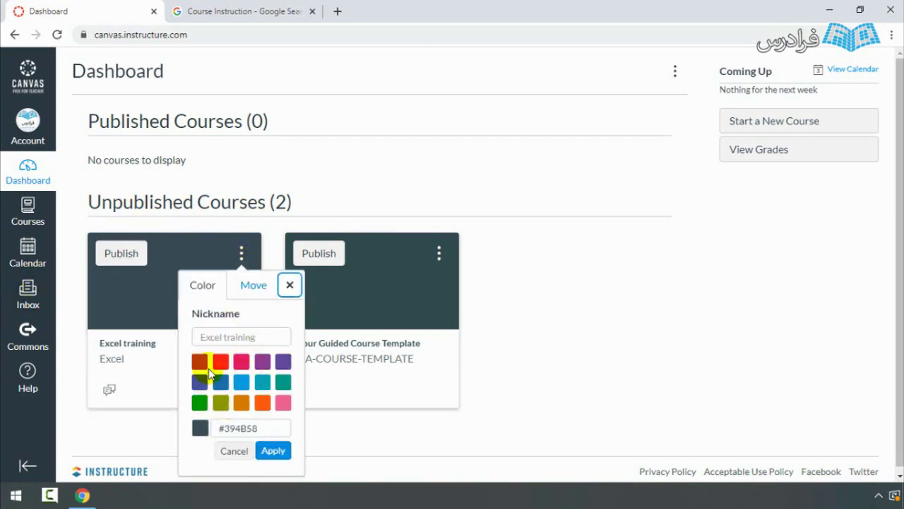
{"action": "left_click", "coordinate": [317, 290]}
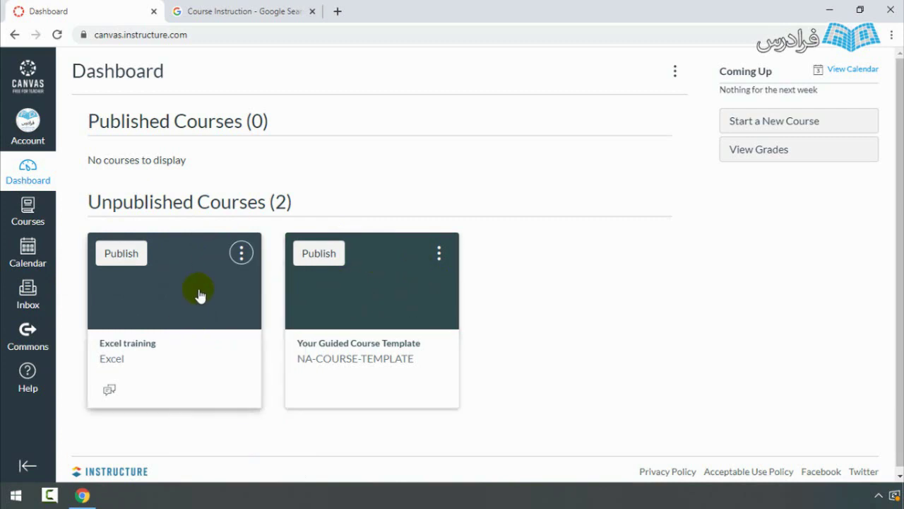
{"action": "left_click", "coordinate": [242, 253]}
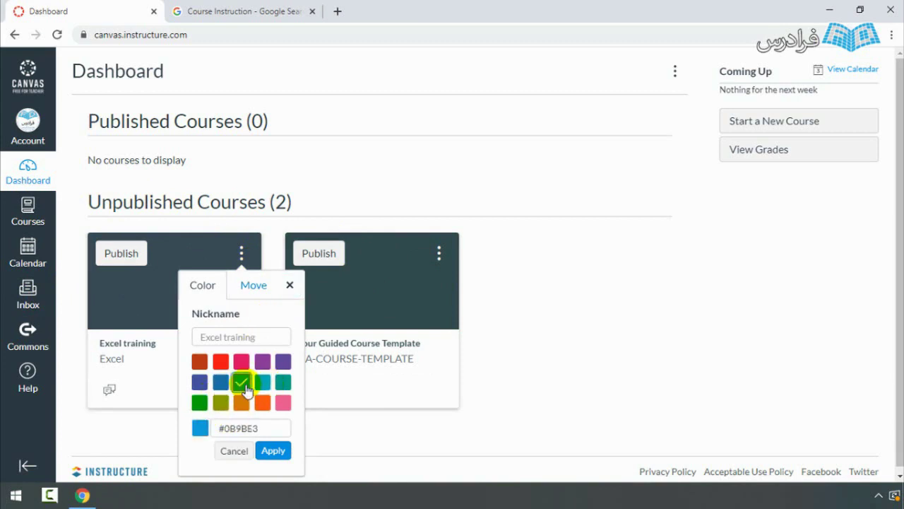
{"action": "left_click", "coordinate": [273, 451]}
Step: Review the card's Move options without reordering it, then bring up the Courses list
{"action": "left_click", "coordinate": [241, 253]}
{"action": "left_click", "coordinate": [254, 286]}
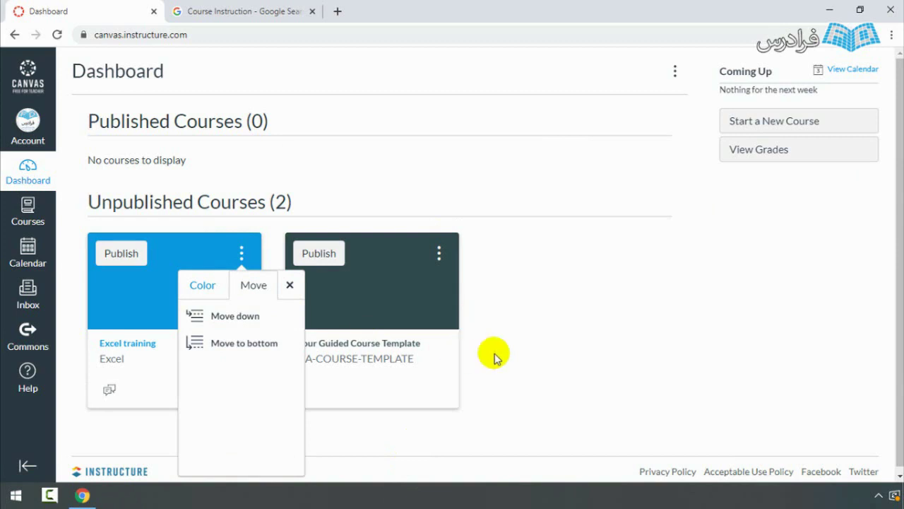
{"action": "left_click", "coordinate": [290, 285]}
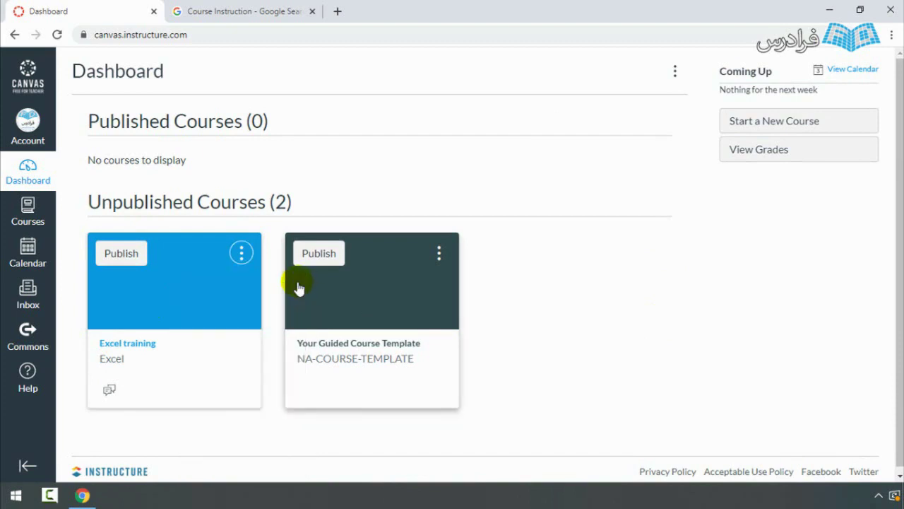
{"action": "left_click", "coordinate": [32, 207]}
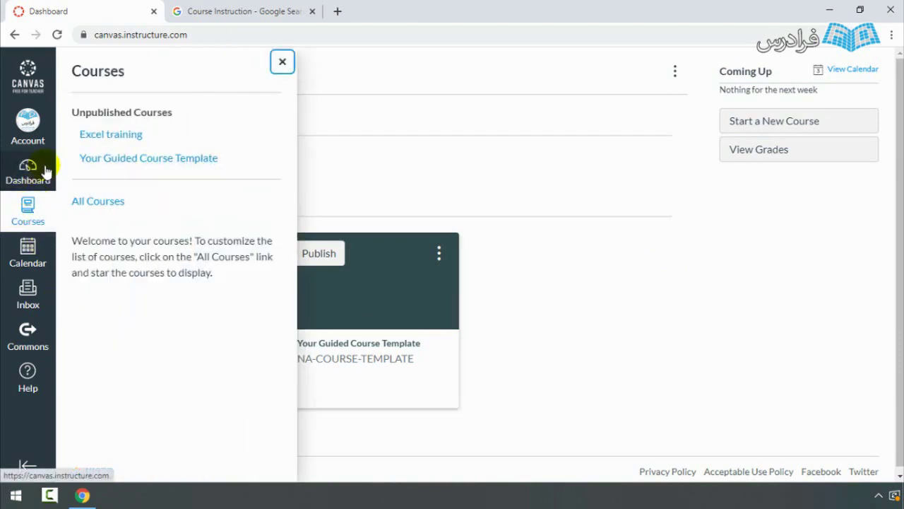